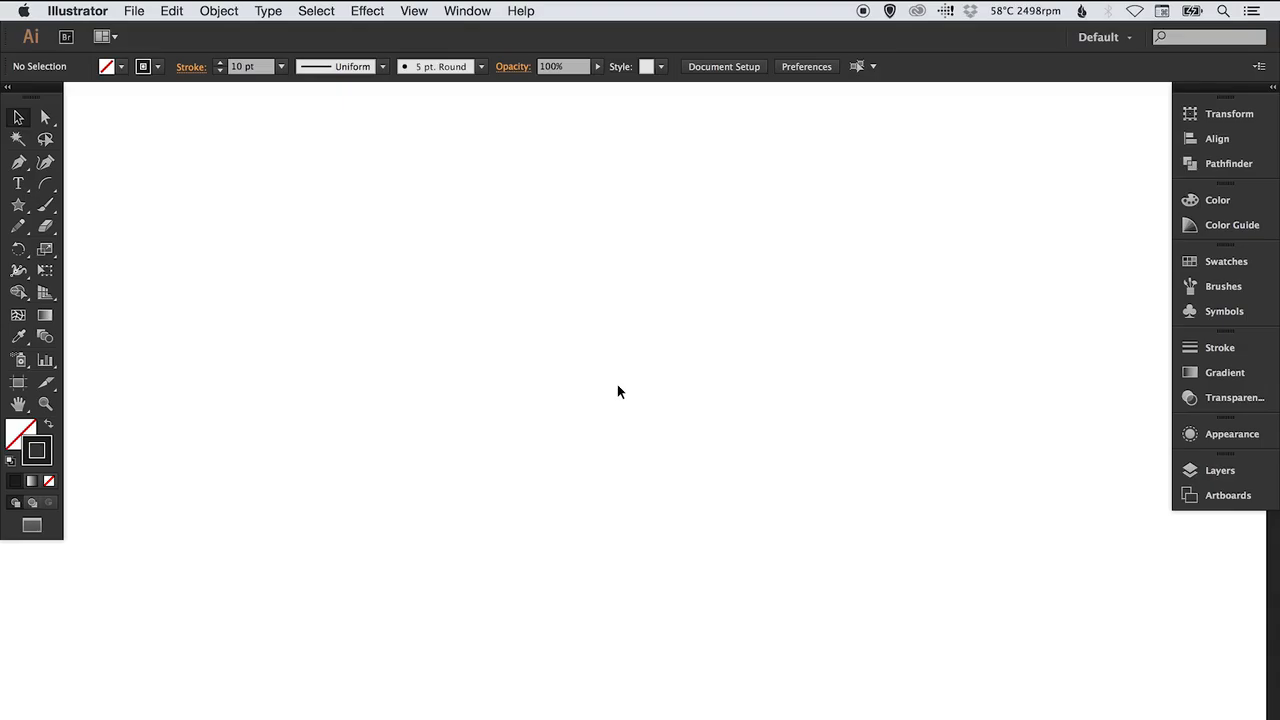
{"action": "left_click", "coordinate": [45, 184]}
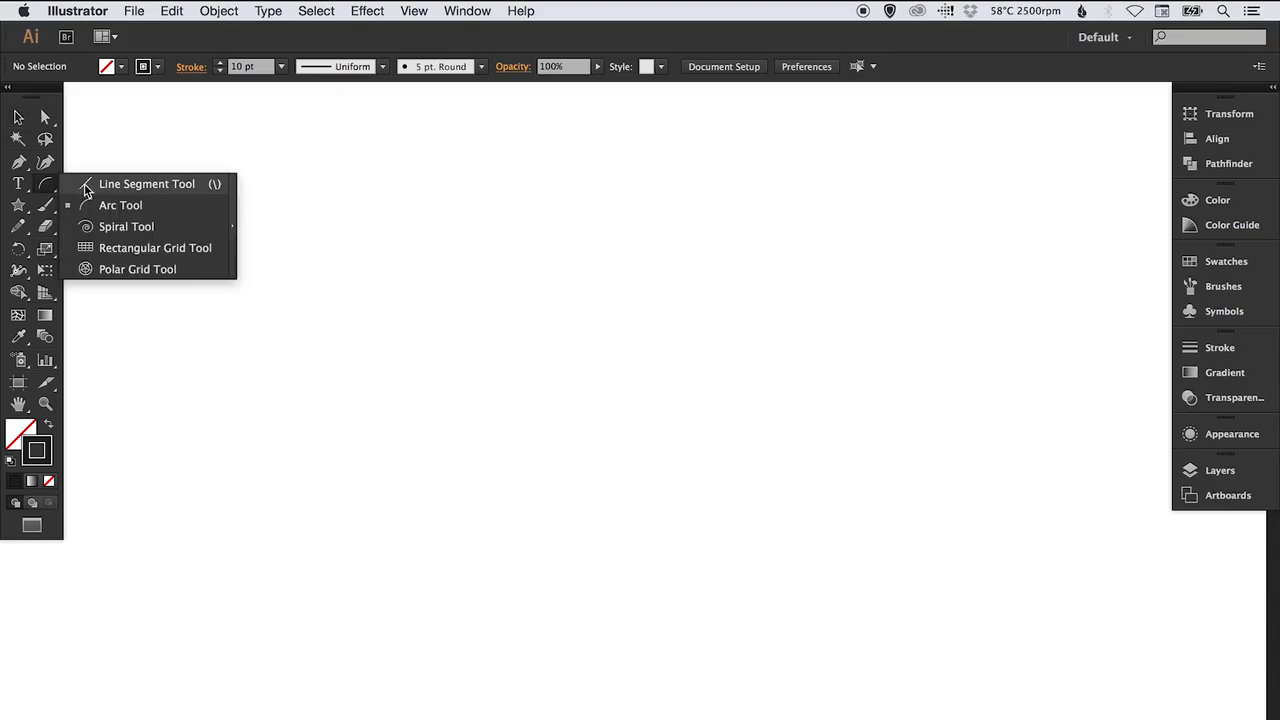
{"action": "left_click", "coordinate": [141, 207]}
{"action": "left_click", "coordinate": [19, 207]}
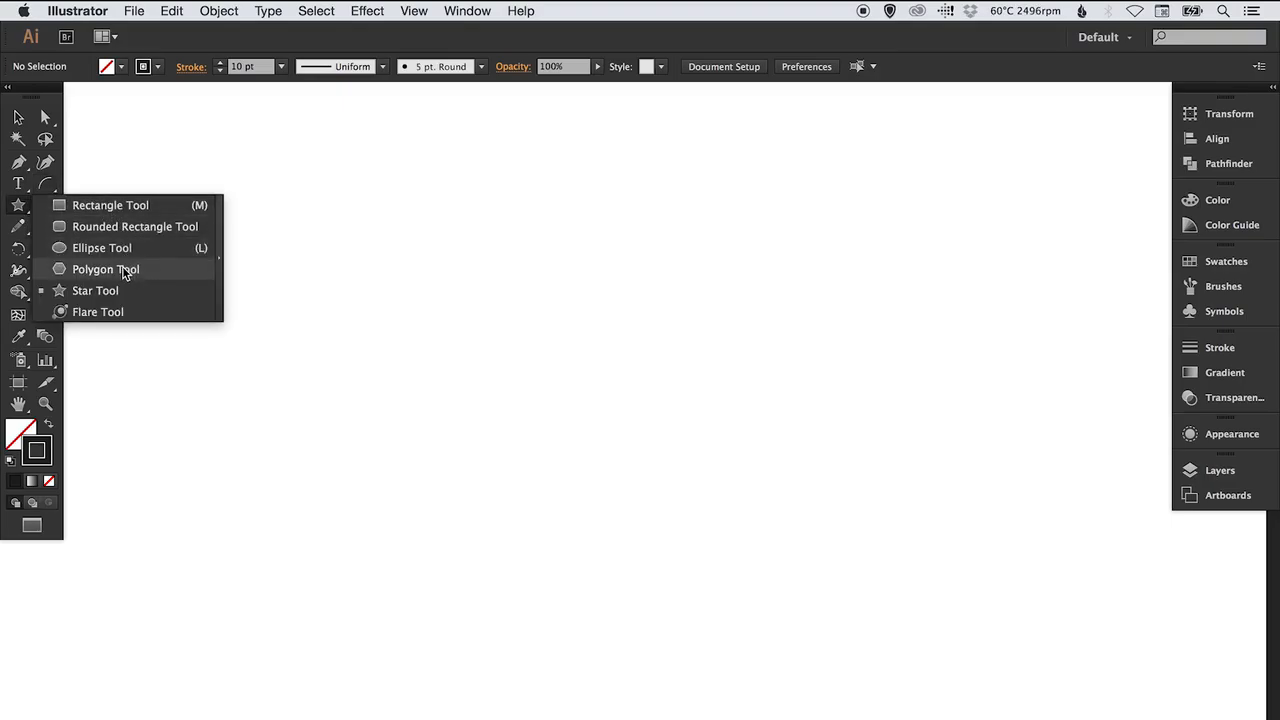
Draw a rising diagonal line with the Line Segment tool and a straight vertical line crossing its lower end.
{"action": "left_click", "coordinate": [45, 184]}
{"action": "left_click", "coordinate": [130, 184]}
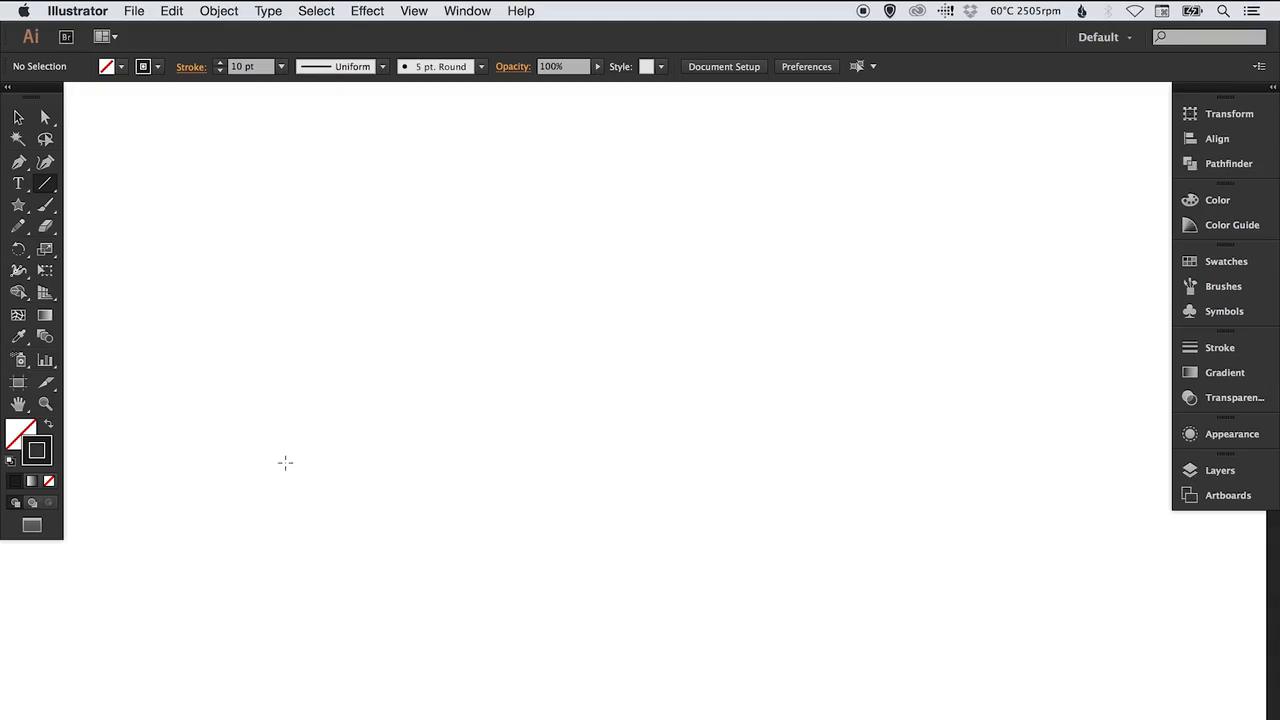
{"action": "left_click_drag", "start_coordinate": [285, 462], "coordinate": [943, 261]}
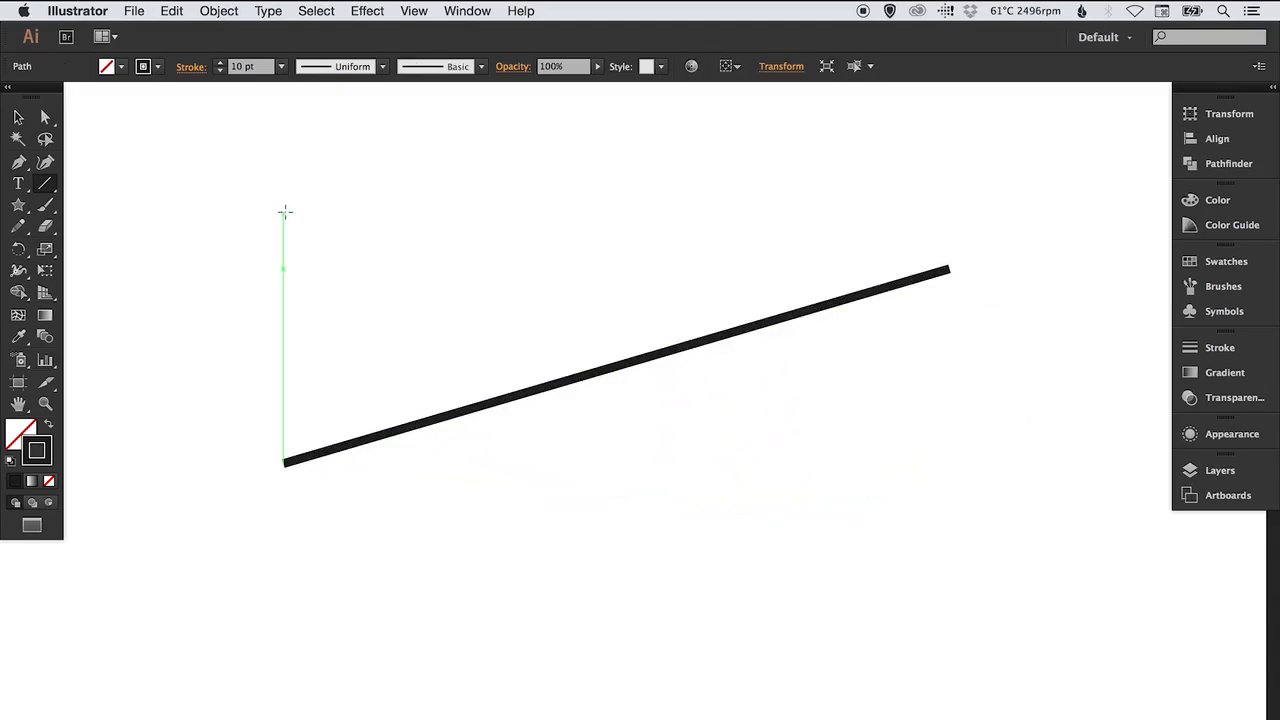
{"action": "left_click_drag", "start_coordinate": [283, 203], "coordinate": [281, 662]}
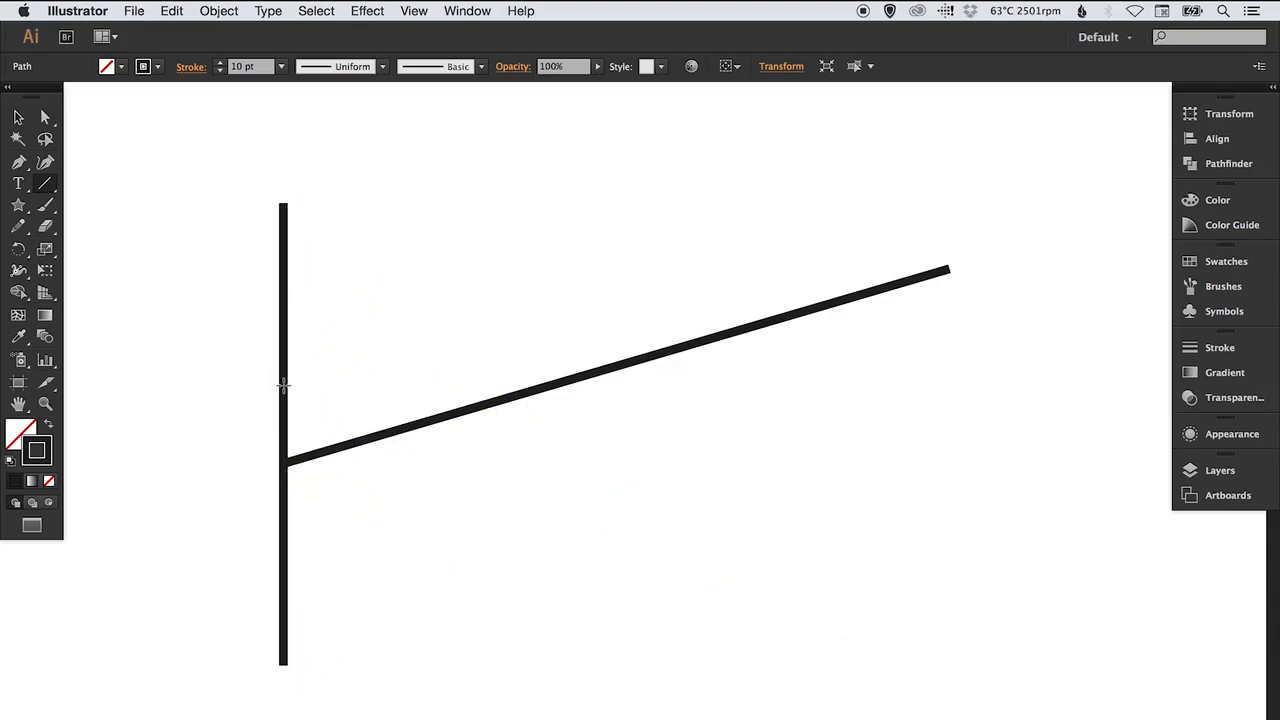
Delete both lines from the artboard.
{"action": "key", "text": "v"}
{"action": "key", "text": "super+a"}
{"action": "key", "text": "Delete"}
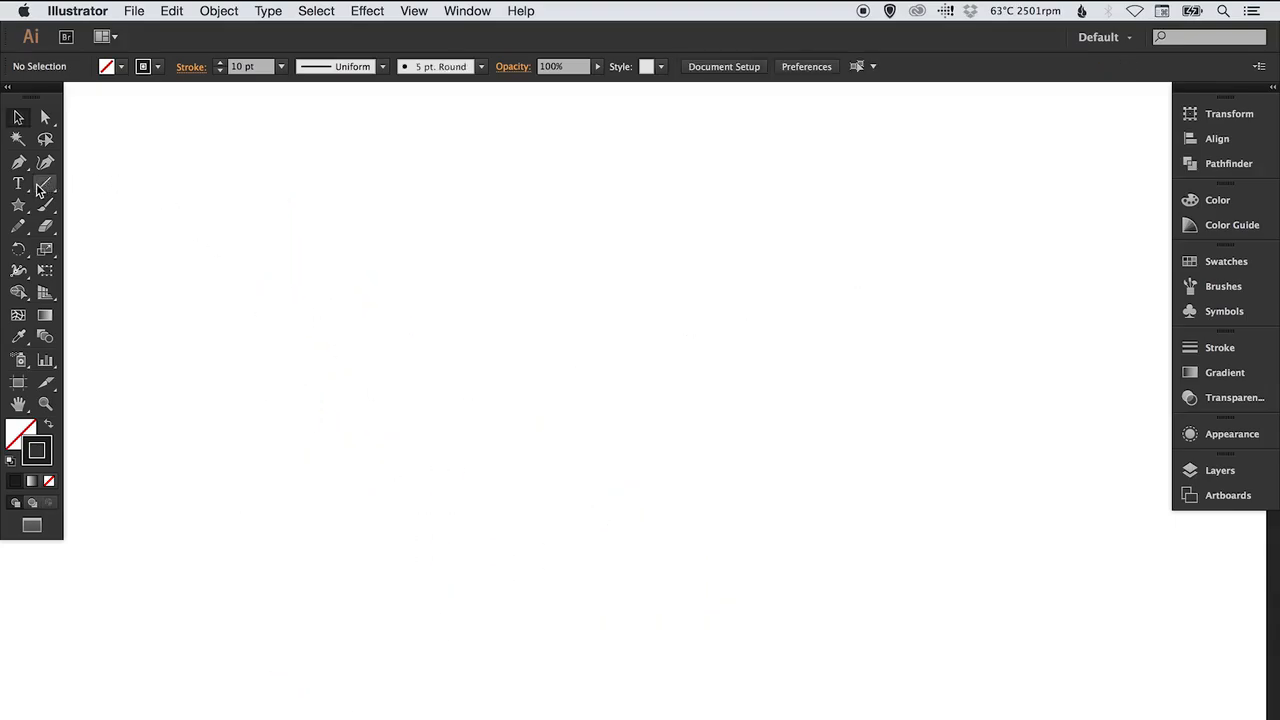
Draw a trial arc with the Arc tool, undo it, and draw an evenly proportioned quarter-circle arc curving up from lower left to upper right.
{"action": "left_click_drag", "start_coordinate": [45, 184], "coordinate": [148, 206]}
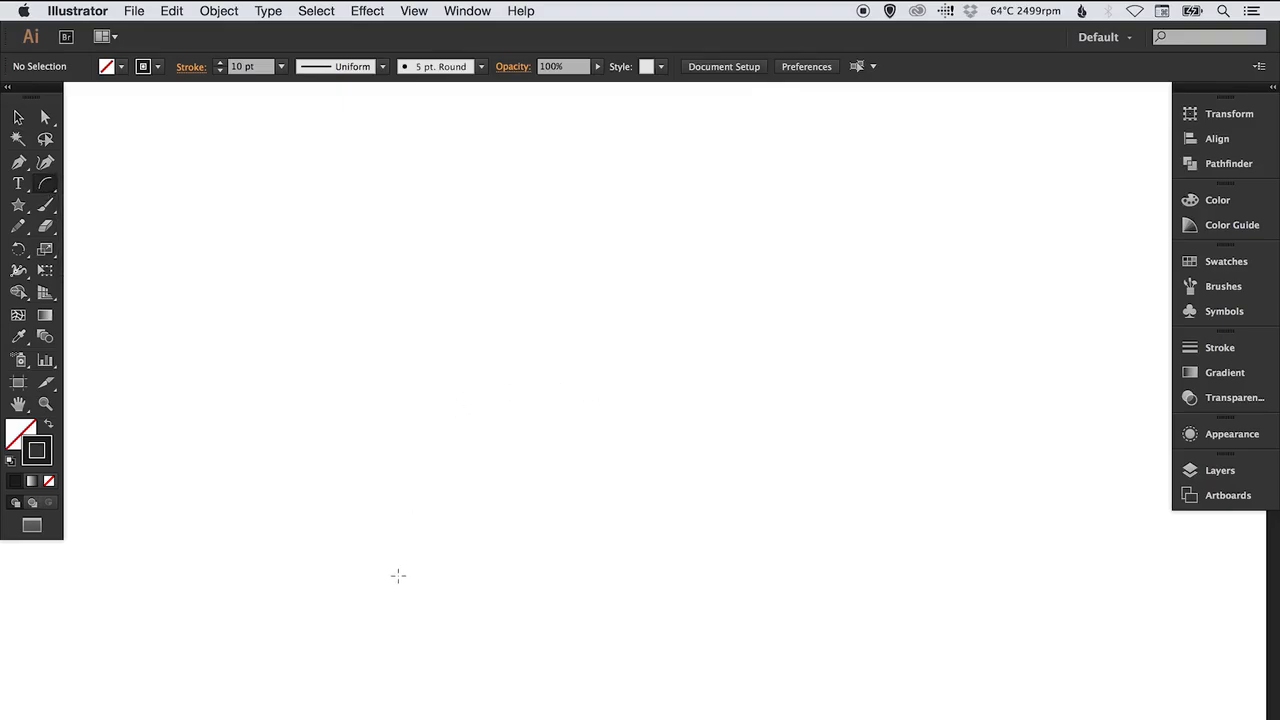
{"action": "mouse_move", "coordinate": [391, 587]}
{"action": "left_mouse_down"}
{"action": "mouse_move", "coordinate": [419, 541]}
{"action": "mouse_move", "coordinate": [634, 340]}
{"action": "mouse_move", "coordinate": [869, 277]}
{"action": "mouse_move", "coordinate": [846, 286]}
{"action": "left_mouse_up"}
{"action": "key", "text": "super+z"}
{"action": "mouse_move", "coordinate": [376, 610]}
{"action": "left_mouse_down"}
{"action": "mouse_move", "coordinate": [514, 469]}
{"action": "mouse_move", "coordinate": [809, 291]}
{"action": "mouse_move", "coordinate": [782, 325]}
{"action": "left_mouse_up"}
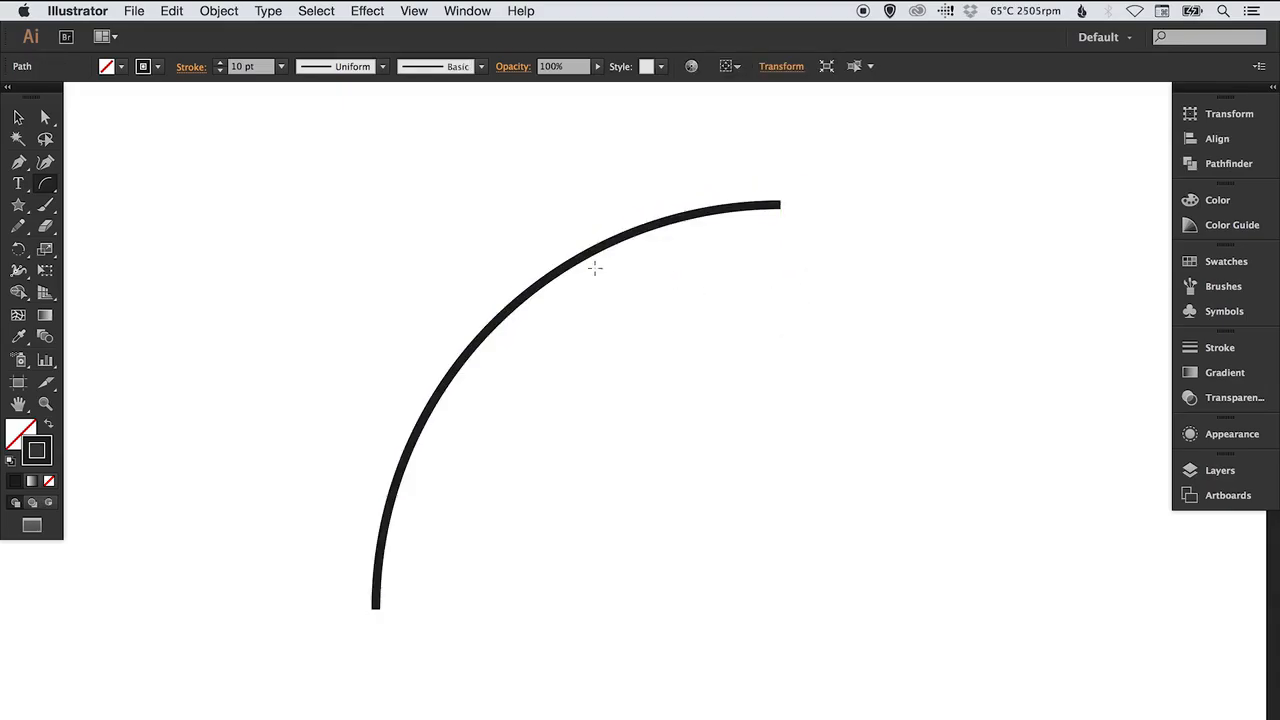
Delete the arc to clear the artboard.
{"action": "key", "text": "v"}
{"action": "left_click", "coordinate": [386, 301]}
{"action": "key", "text": "super+a"}
{"action": "key", "text": "Delete"}
Draw a freehand rectangle about 660 px wide and 425 px high with the Rectangle tool, and delete it.
{"action": "left_click_drag", "start_coordinate": [19, 210], "coordinate": [120, 209]}
{"action": "mouse_move", "coordinate": [317, 244]}
{"action": "left_mouse_down"}
{"action": "mouse_move", "coordinate": [729, 474]}
{"action": "mouse_move", "coordinate": [903, 622]}
{"action": "left_mouse_up"}
{"action": "key", "text": "v"}
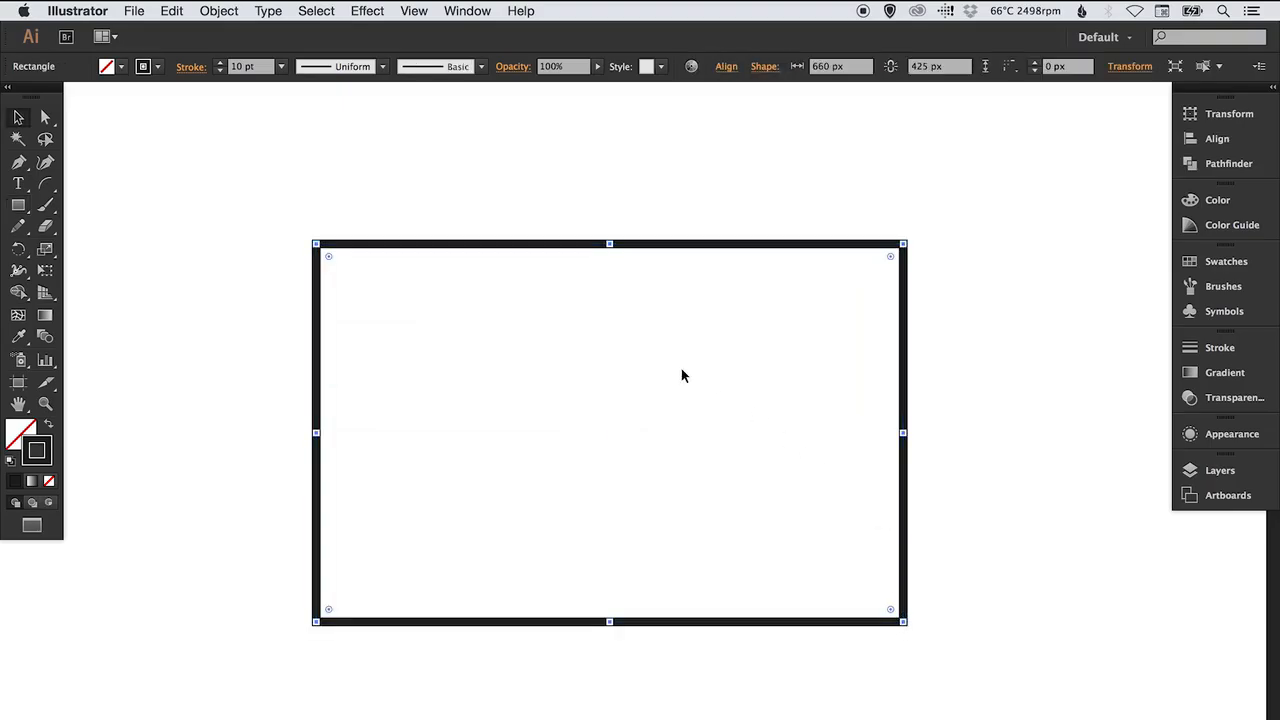
{"action": "key", "text": "Delete"}
Draw a perfect square about 509 px per side with the Rectangle tool, and delete it.
{"action": "left_click", "coordinate": [18, 204]}
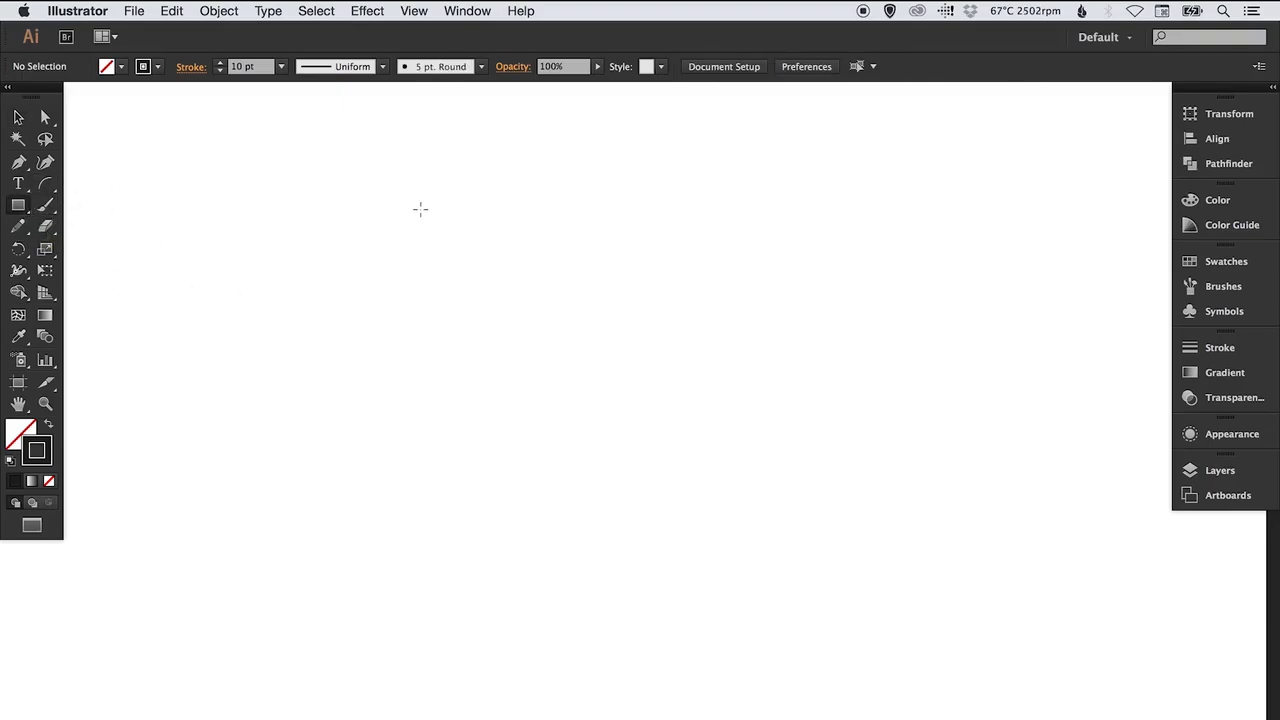
{"action": "left_click_drag", "start_coordinate": [398, 207], "coordinate": [849, 589]}
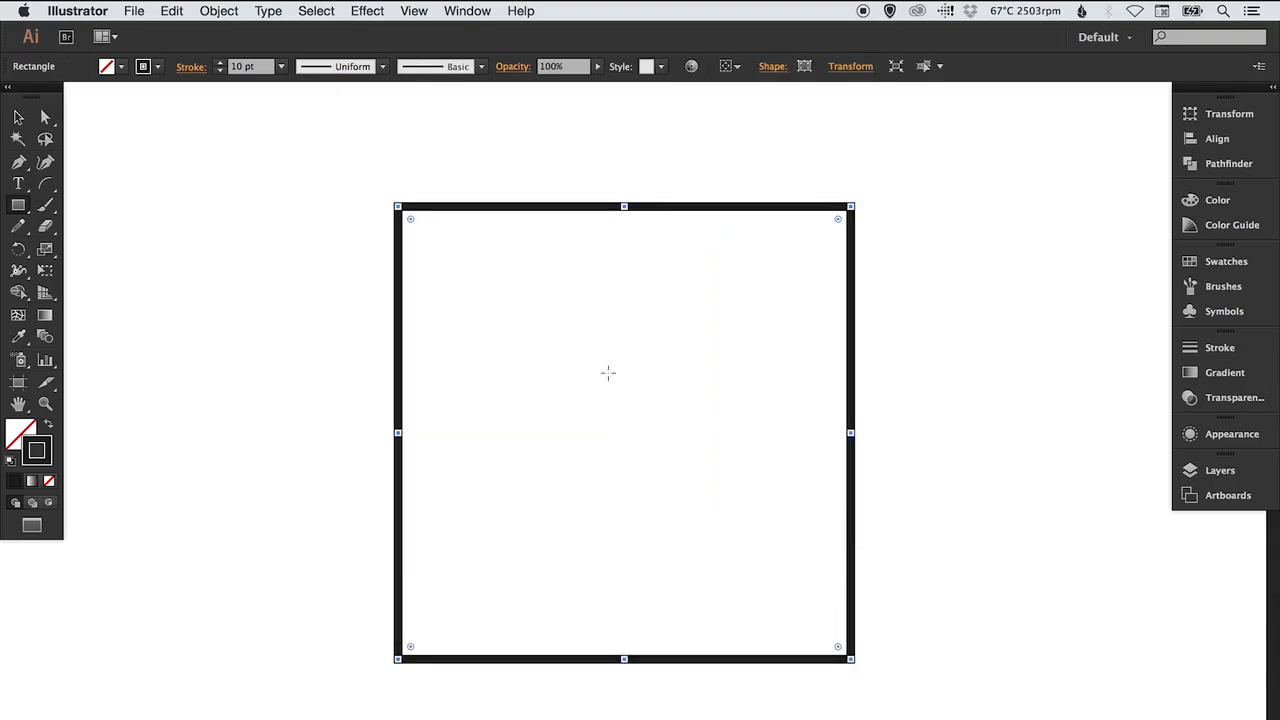
{"action": "key", "text": "Delete"}
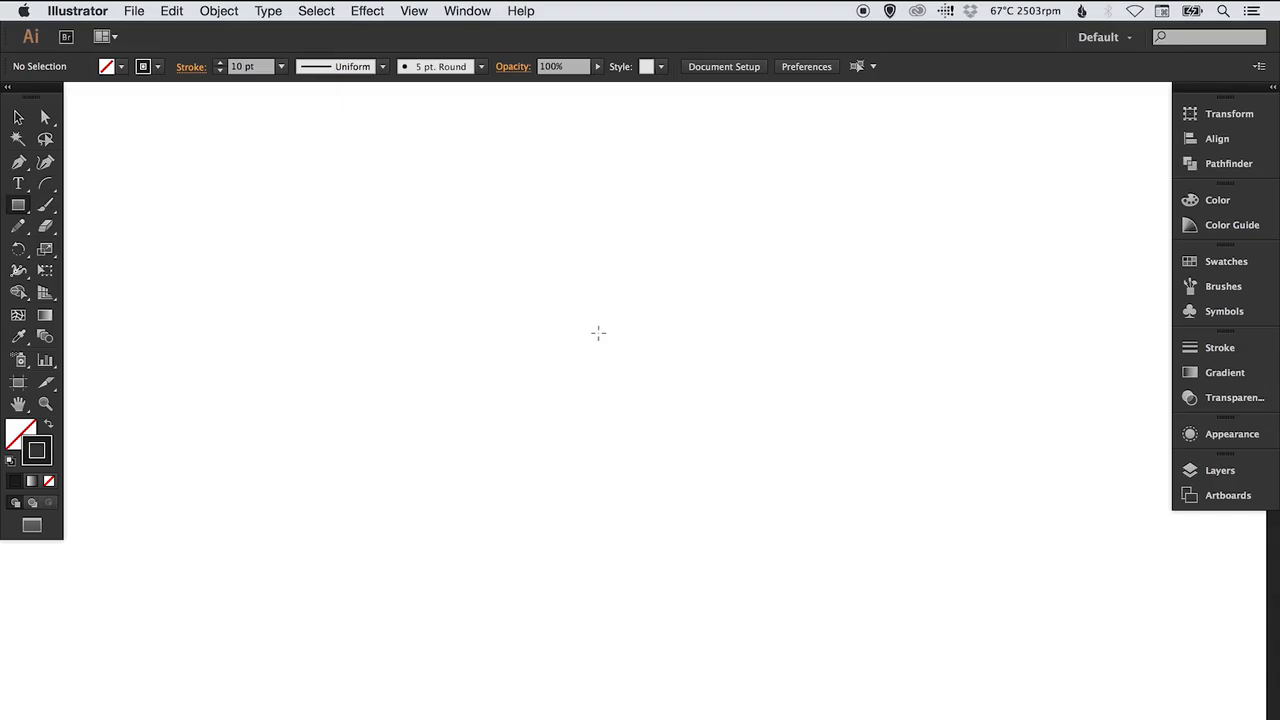
Create a rectangle from exact dimensions, 500 px wide and 400 px high, and delete it.
{"action": "left_click", "coordinate": [435, 255]}
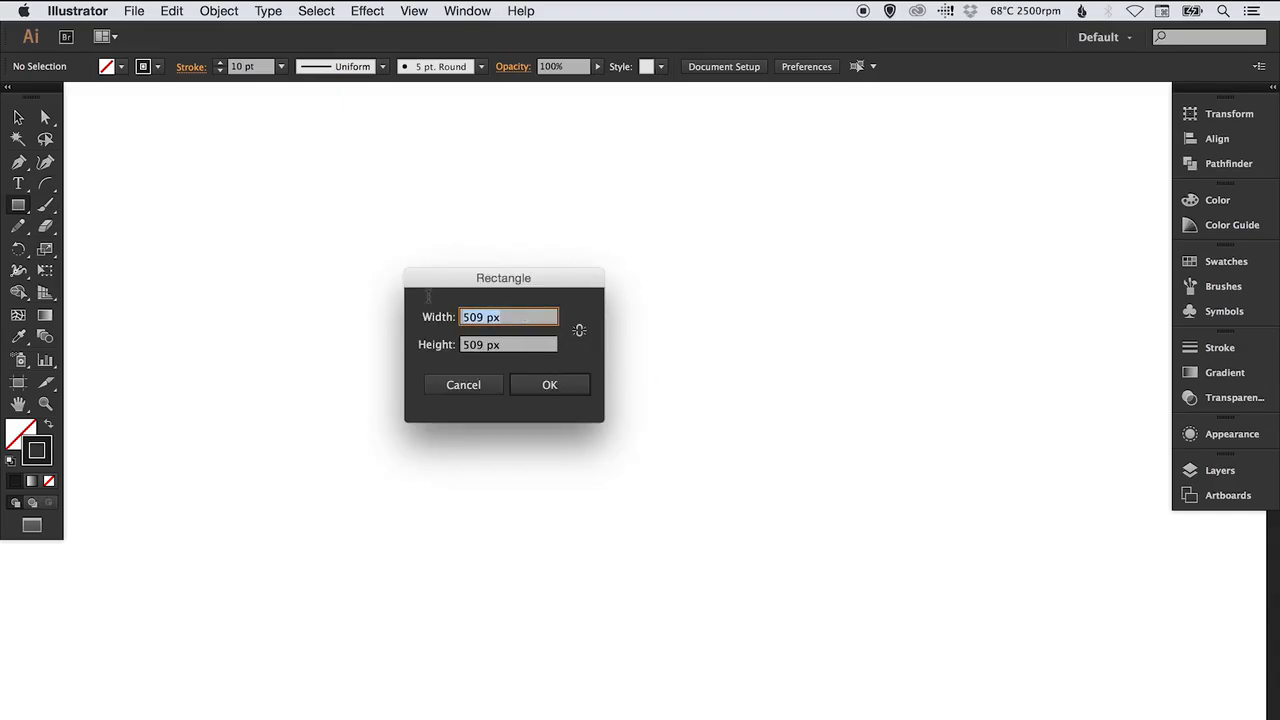
{"action": "type", "text": "500"}
{"action": "key", "text": "Tab"}
{"action": "type", "text": "40"}
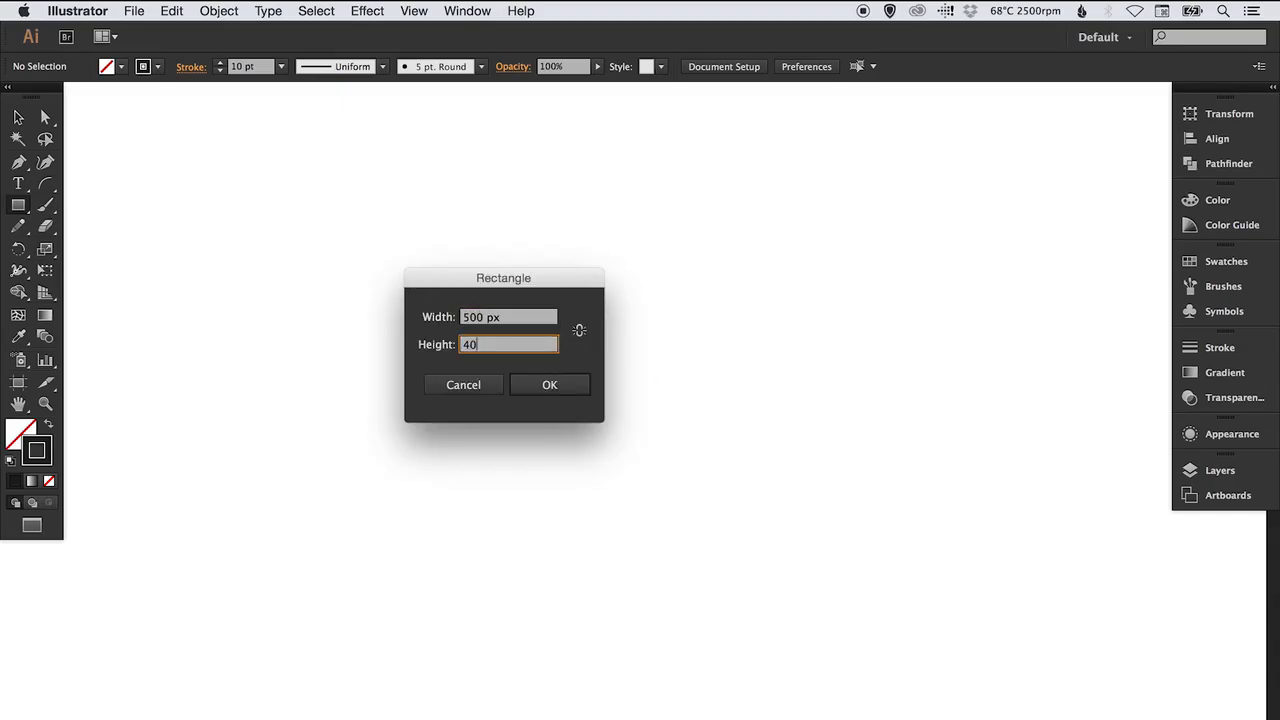
{"action": "key", "text": "Return"}
{"action": "key", "text": "v"}
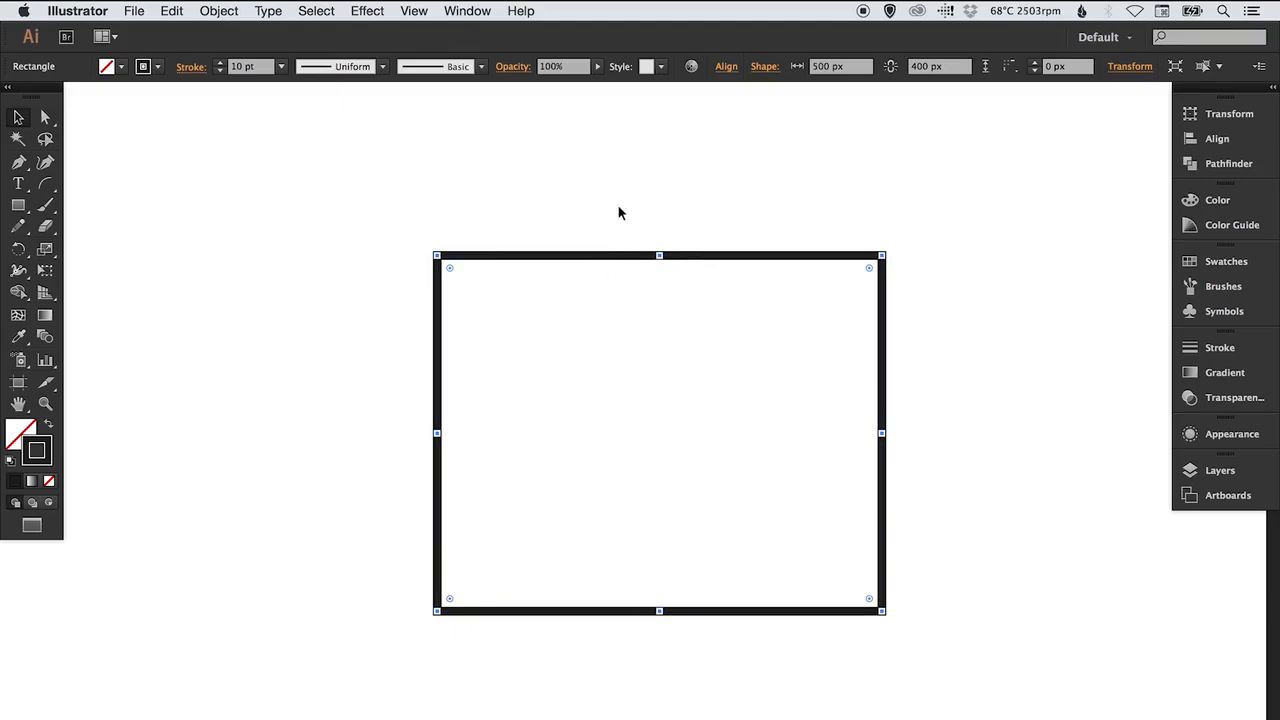
{"action": "key", "text": "Delete"}
Draw a wide freehand rounded rectangle across the artboard with the Rounded Rectangle tool, and delete it.
{"action": "left_click_drag", "start_coordinate": [18, 204], "coordinate": [128, 233]}
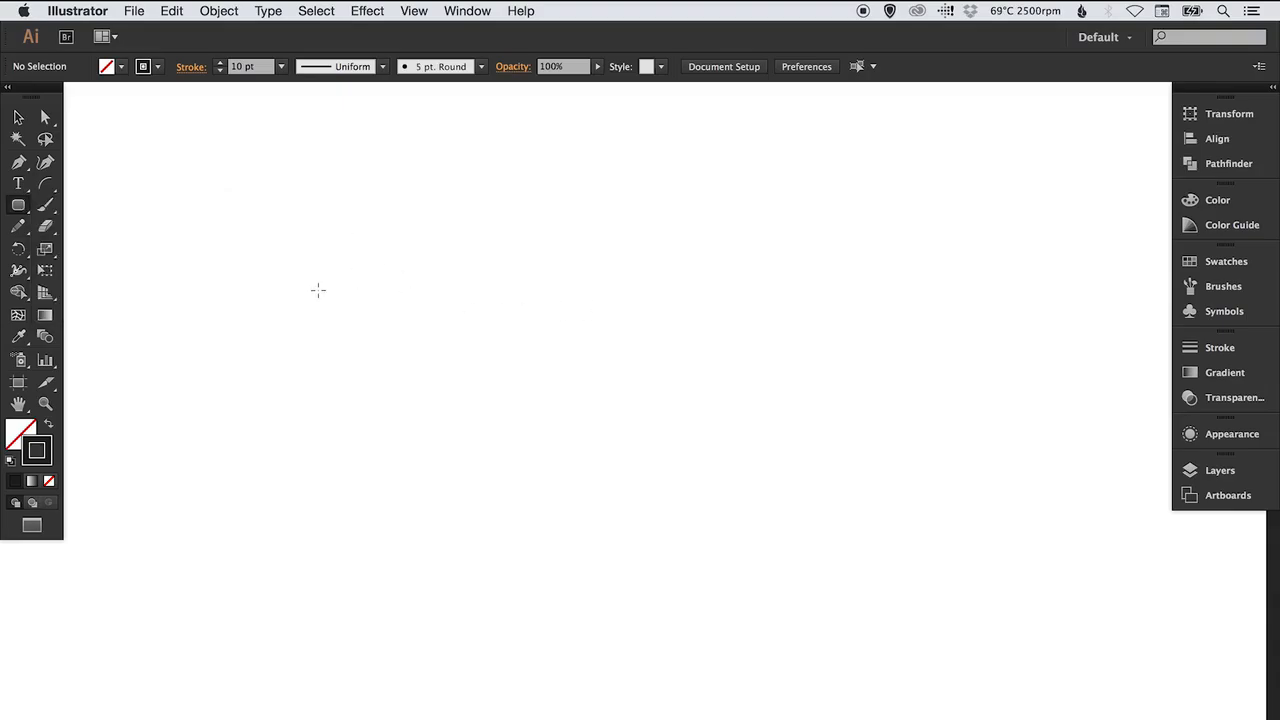
{"action": "mouse_move", "coordinate": [275, 245]}
{"action": "left_mouse_down"}
{"action": "mouse_move", "coordinate": [372, 316]}
{"action": "mouse_move", "coordinate": [778, 517]}
{"action": "mouse_move", "coordinate": [951, 632]}
{"action": "left_mouse_up"}
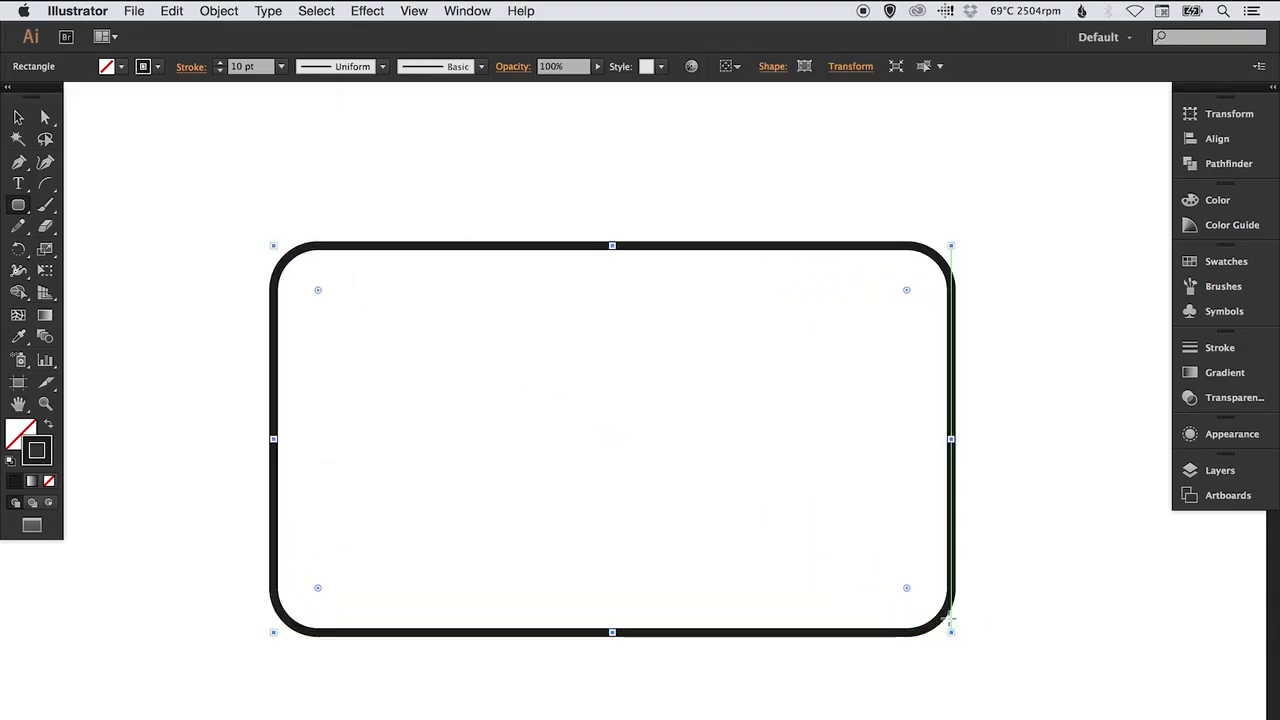
{"action": "key", "text": "Delete"}
Create a rounded rectangle from exact dimensions: 500 px wide, 400 px high, with a 10 px corner radius.
{"action": "left_click", "coordinate": [20, 209]}
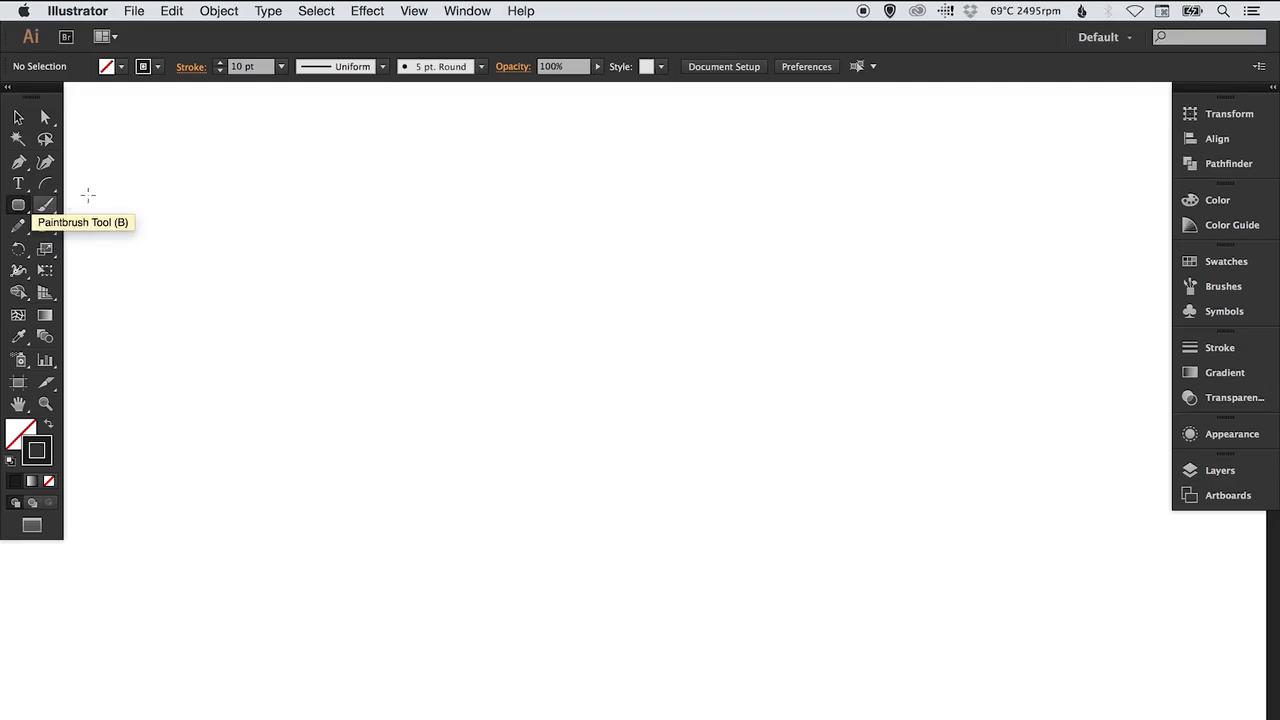
{"action": "left_click_drag", "start_coordinate": [409, 311], "coordinate": [410, 314]}
{"action": "left_click", "coordinate": [408, 310]}
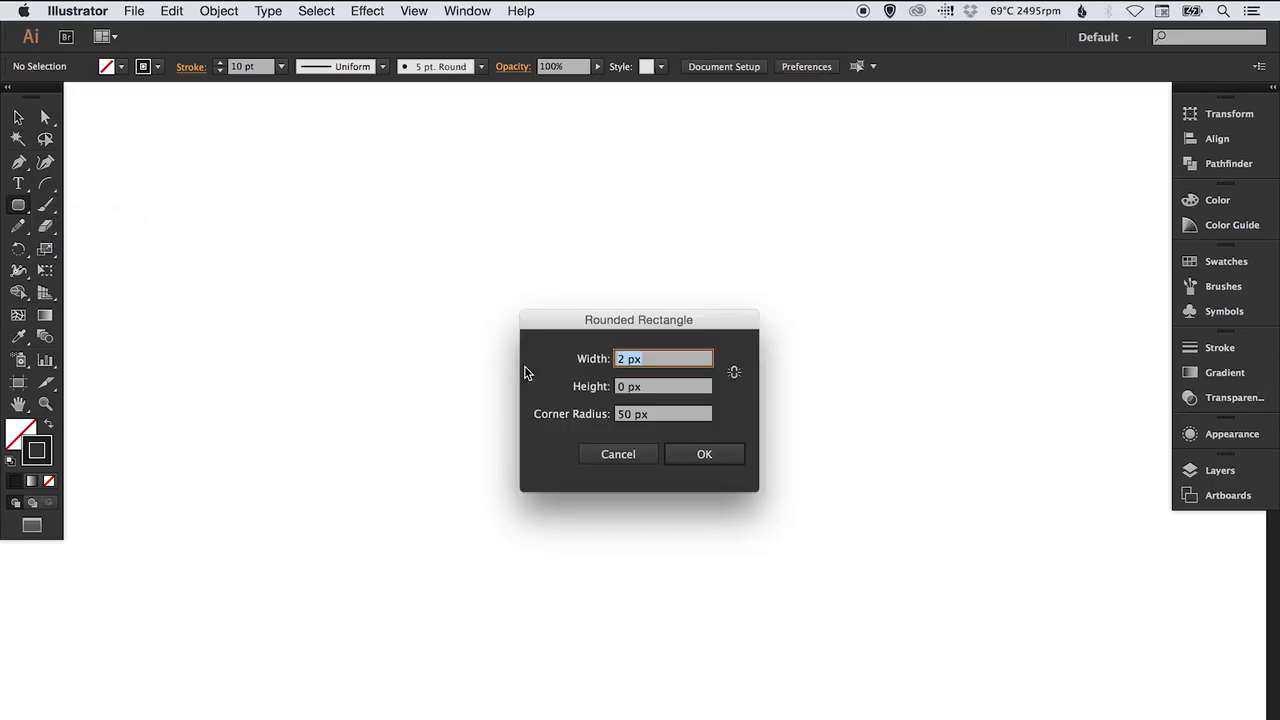
{"action": "left_click", "coordinate": [680, 413]}
{"action": "type", "text": "10p"}
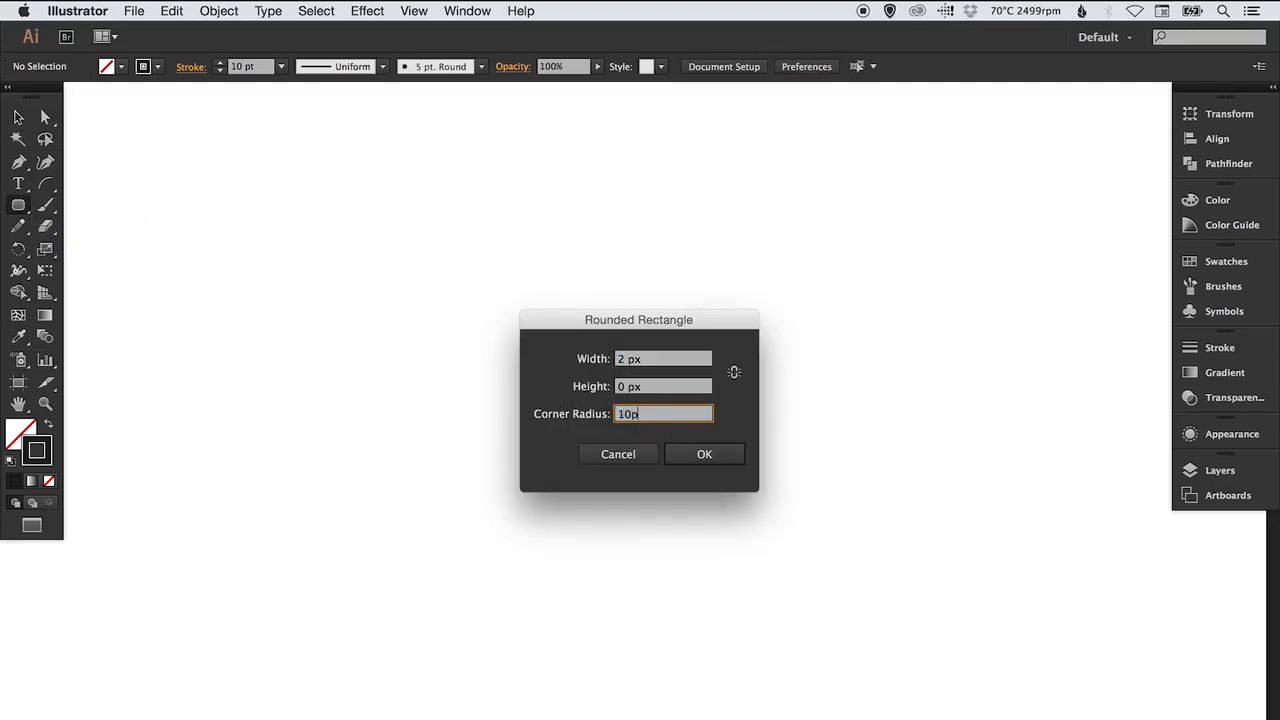
{"action": "key", "text": "Tab"}
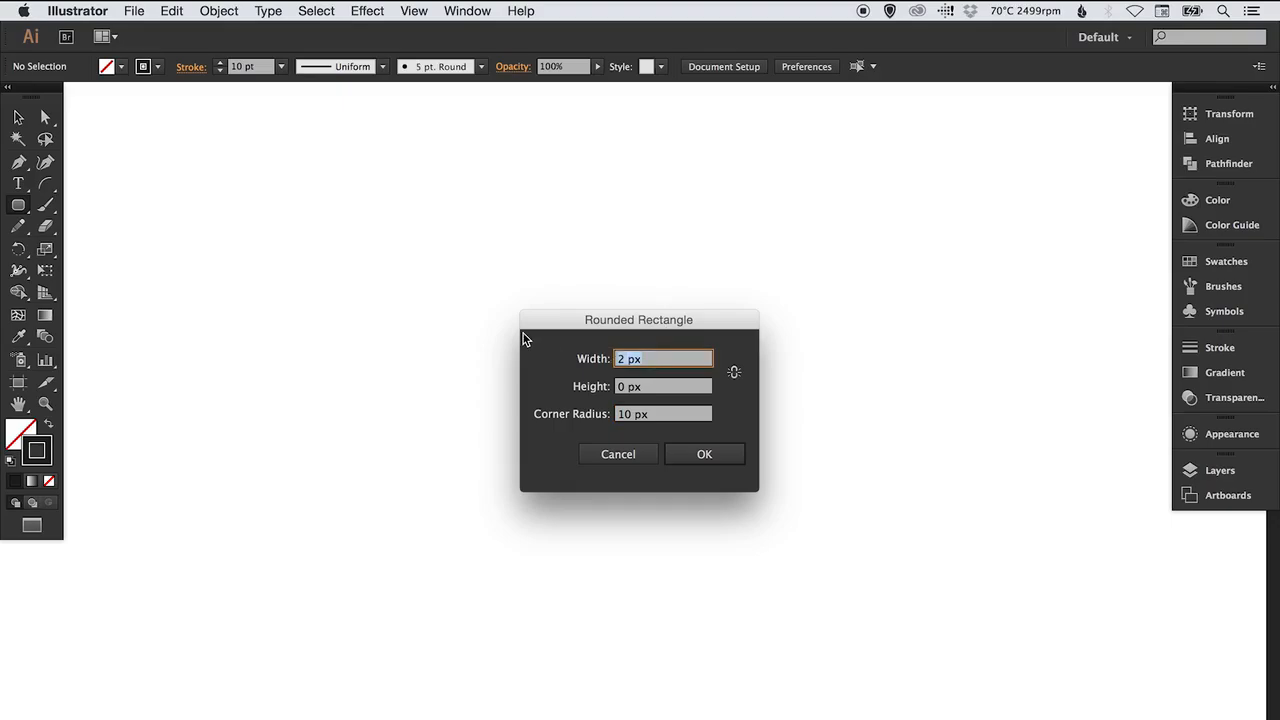
{"action": "type", "text": "500"}
{"action": "key", "text": "Tab"}
{"action": "type", "text": "0"}
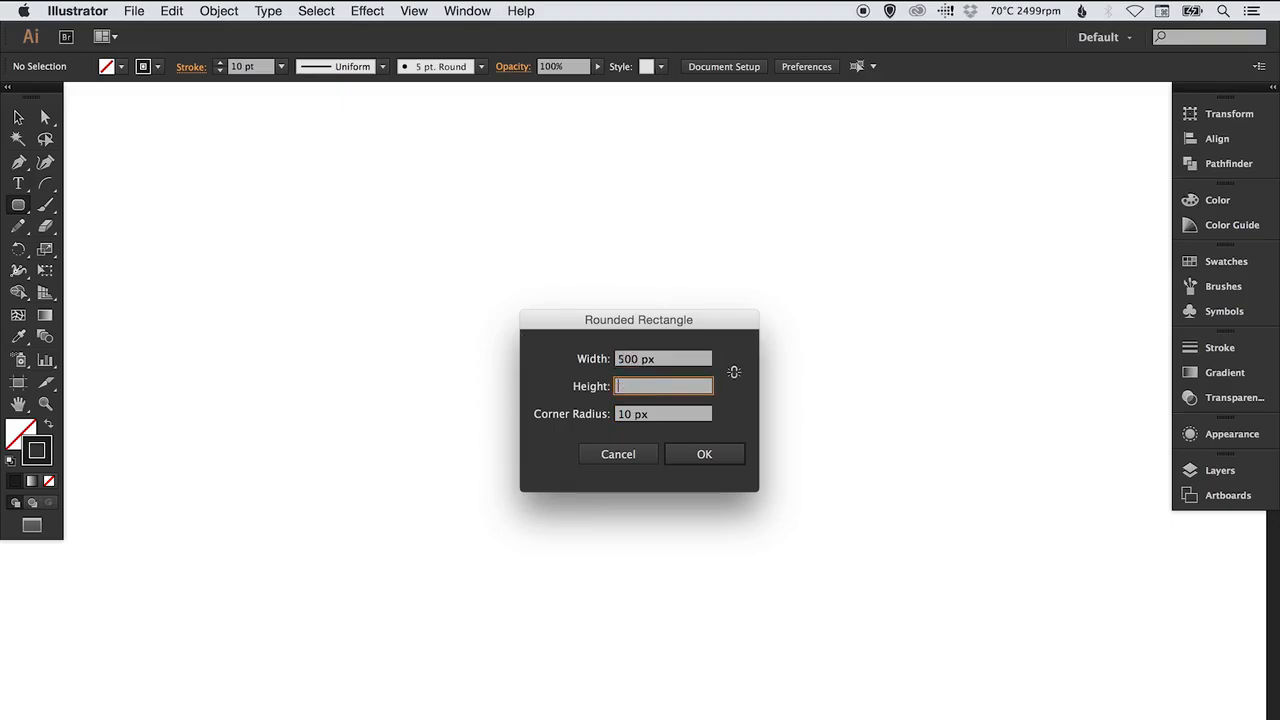
{"action": "key", "text": "Return"}
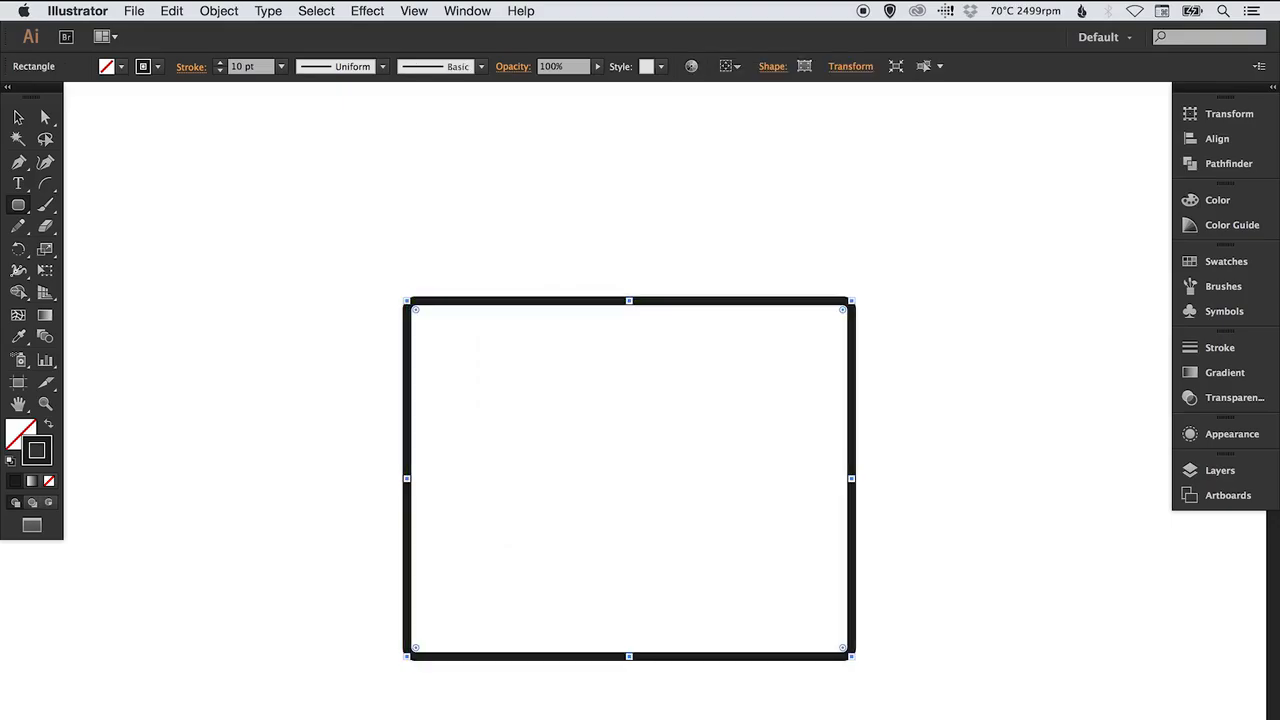
Deselect the rounded rectangle to check its corners, reselect it and delete it.
{"action": "key", "text": "v"}
{"action": "left_click", "coordinate": [451, 258]}
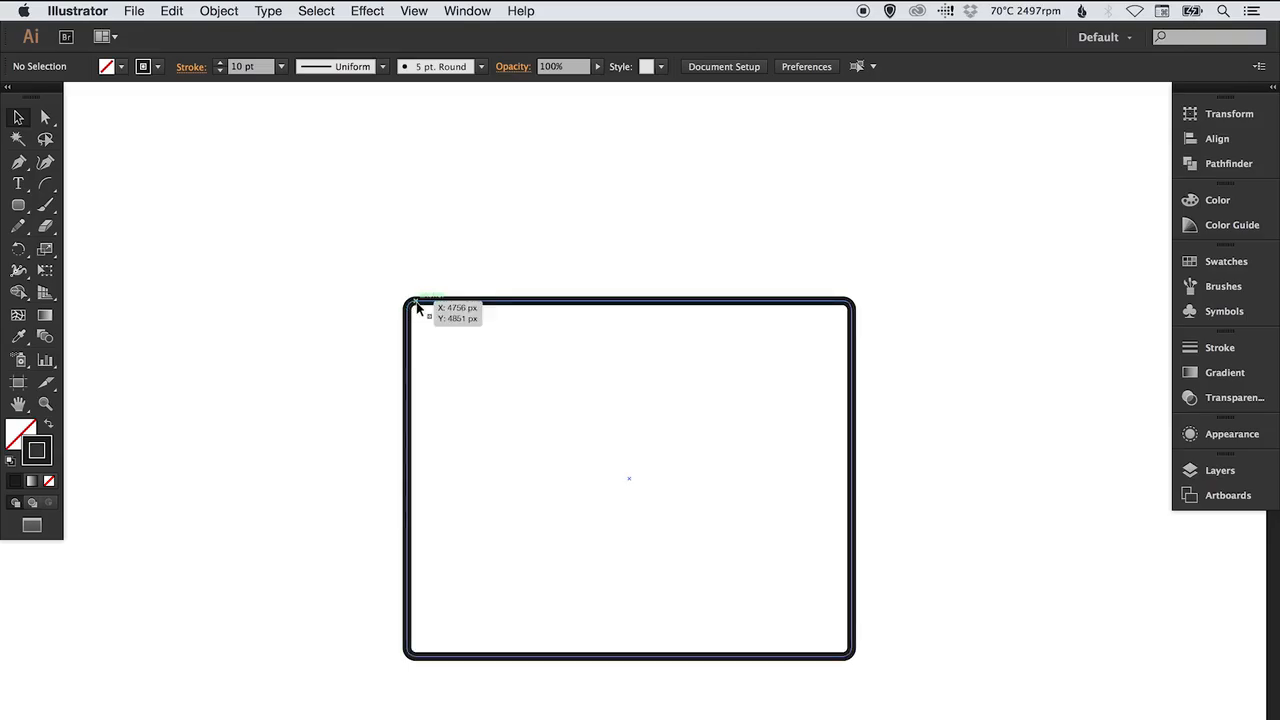
{"action": "left_click_drag", "start_coordinate": [451, 272], "coordinate": [438, 340]}
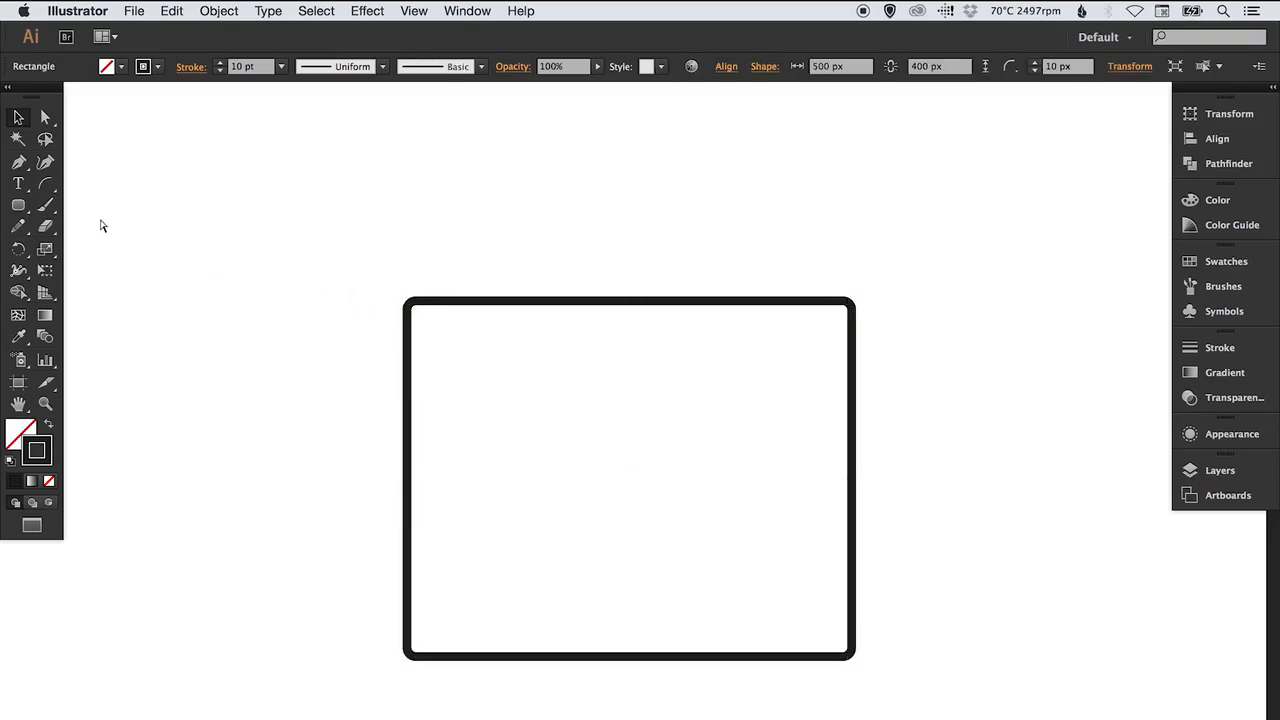
{"action": "key", "text": "Delete"}
Create a 500 px by 400 px rounded rectangle with a 50 px corner radius from exact dimensions, and undo it.
{"action": "left_click", "coordinate": [22, 206]}
{"action": "left_click_drag", "start_coordinate": [428, 290], "coordinate": [430, 292]}
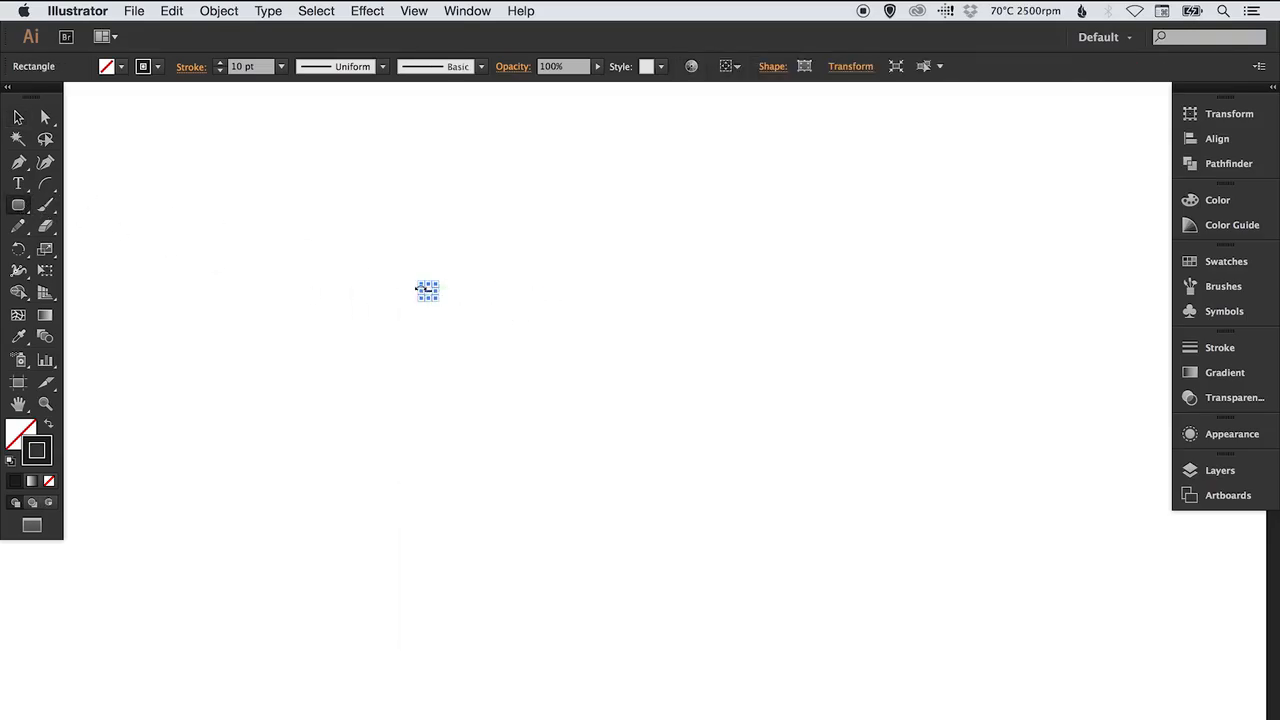
{"action": "key", "text": "Delete"}
{"action": "left_click", "coordinate": [479, 293]}
{"action": "type", "text": "500"}
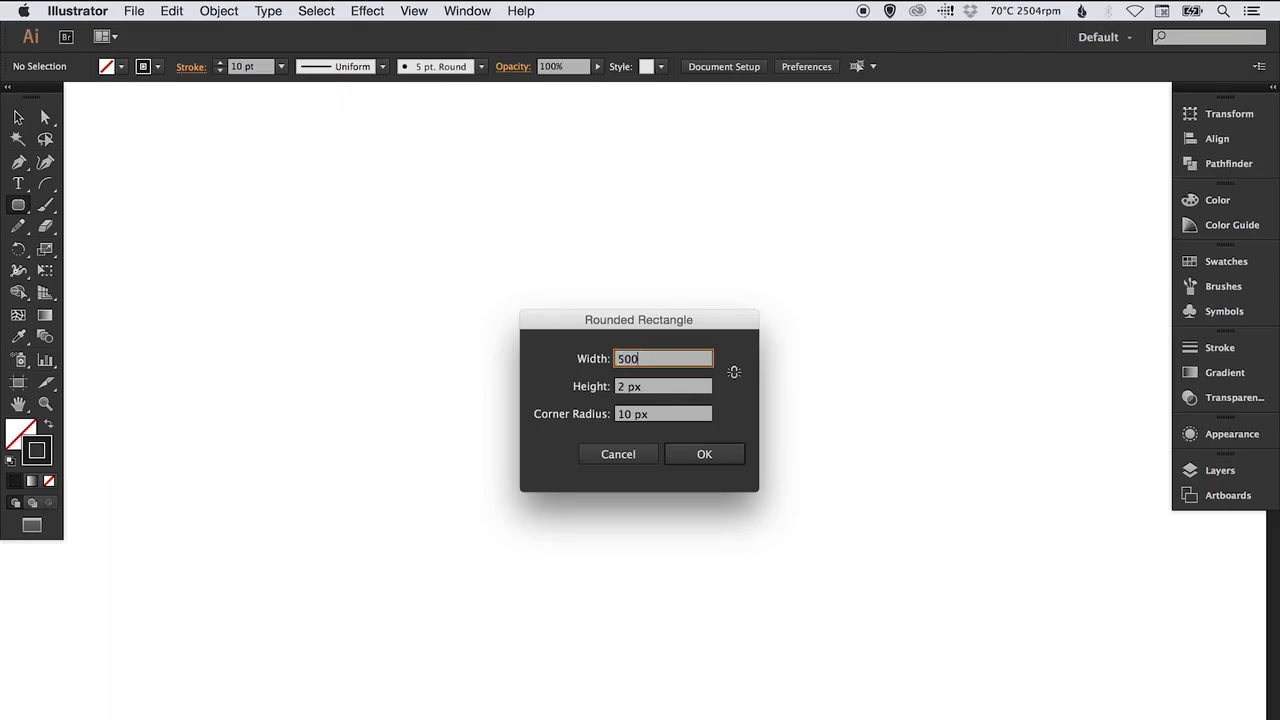
{"action": "key", "text": "Tab"}
{"action": "type", "text": "4"}
{"action": "key", "text": "Tab"}
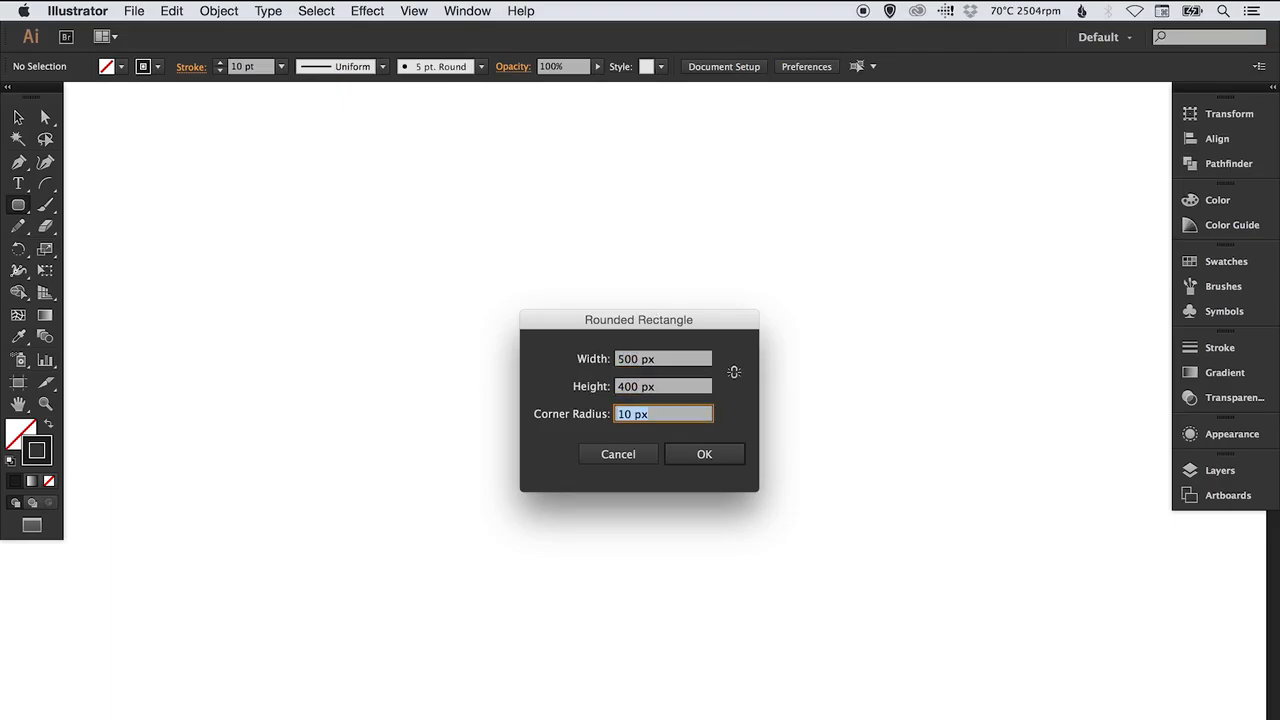
{"action": "type", "text": "50"}
{"action": "key", "text": "Return"}
{"action": "key", "text": "super+z"}
Draw a wide freehand ellipse in the middle of the artboard with the Ellipse tool, and undo it.
{"action": "left_click_drag", "start_coordinate": [18, 205], "coordinate": [94, 248]}
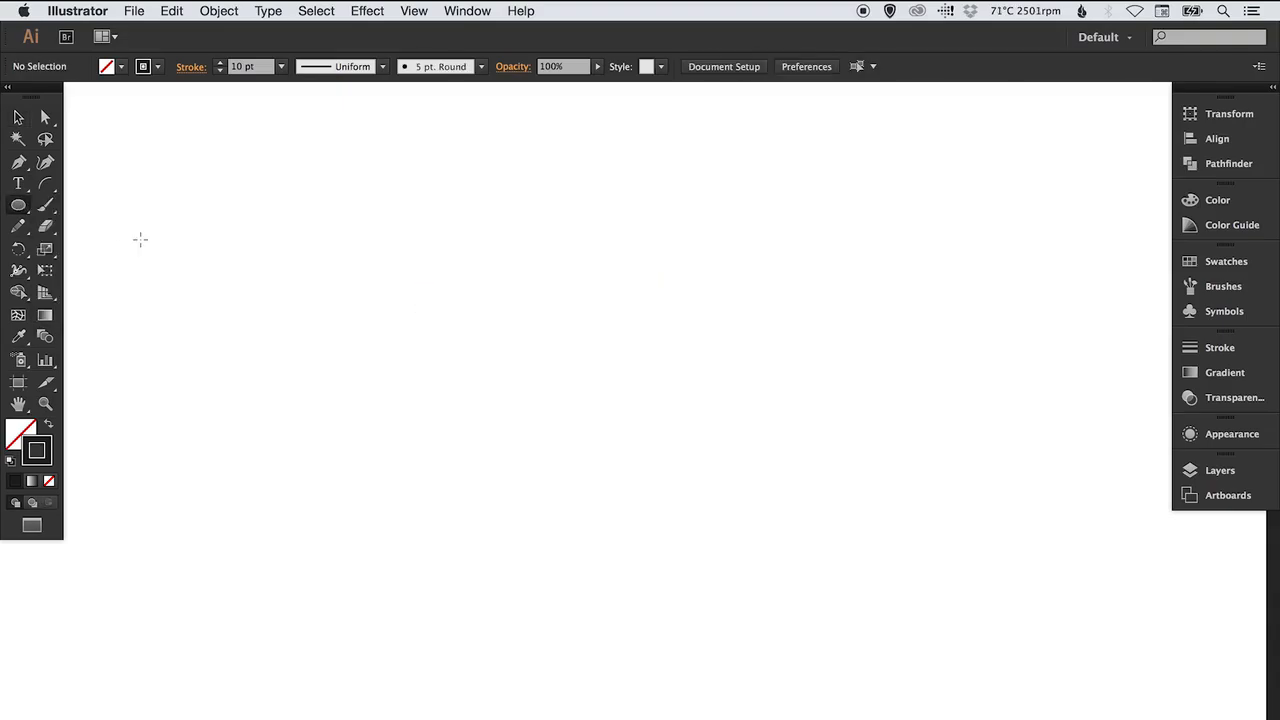
{"action": "mouse_move", "coordinate": [334, 256]}
{"action": "left_mouse_down"}
{"action": "mouse_move", "coordinate": [857, 514]}
{"action": "mouse_move", "coordinate": [914, 591]}
{"action": "left_mouse_up"}
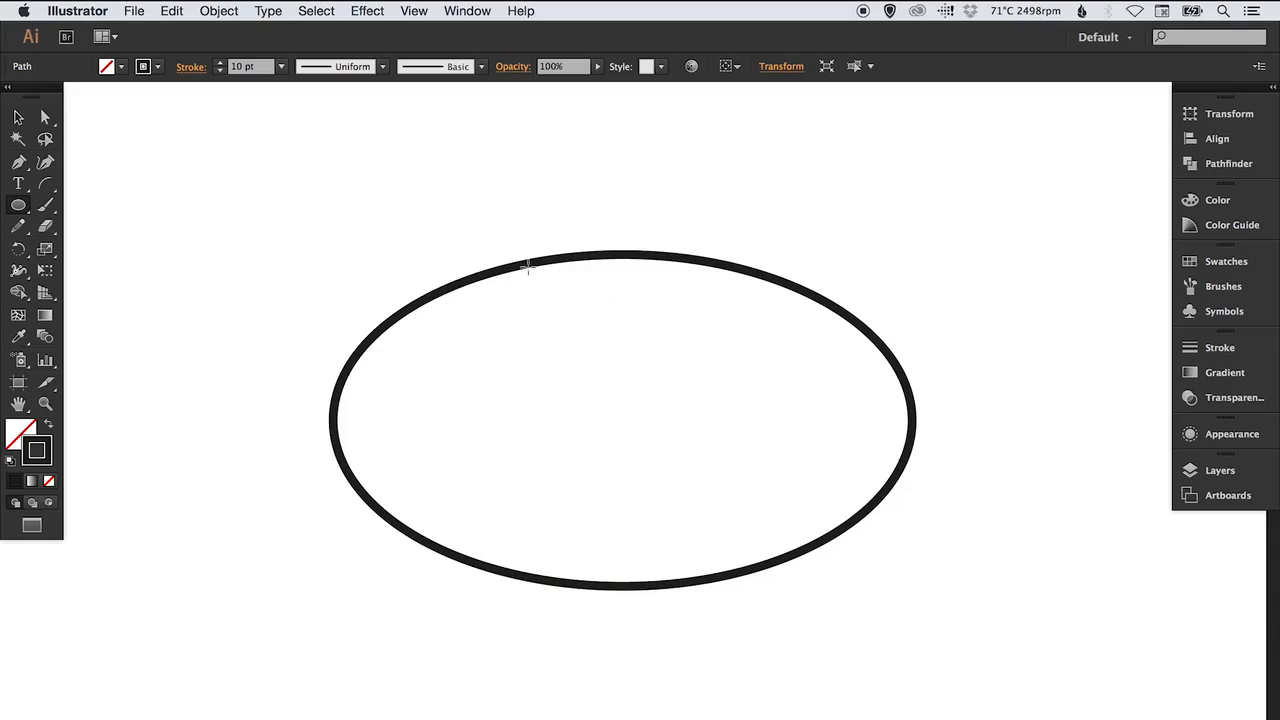
{"action": "key", "text": "super+z"}
Draw a perfect circle in the middle of the artboard with the Ellipse tool, and undo it.
{"action": "mouse_move", "coordinate": [418, 208]}
{"action": "left_mouse_down"}
{"action": "mouse_move", "coordinate": [834, 549]}
{"action": "mouse_move", "coordinate": [846, 530]}
{"action": "left_mouse_up"}
{"action": "key", "text": "v"}
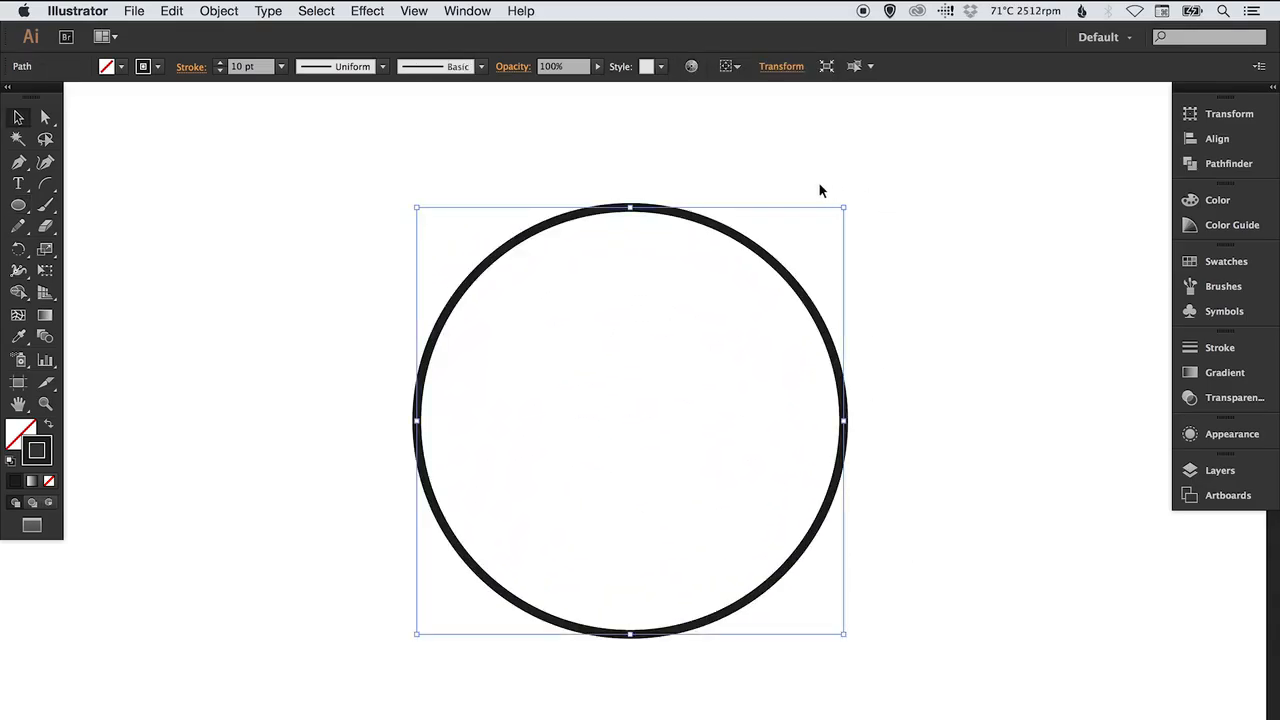
{"action": "key", "text": "super+z"}
Create a five-sided polygon with a 200 px radius using the Polygon tool.
{"action": "left_click_drag", "start_coordinate": [18, 204], "coordinate": [100, 269]}
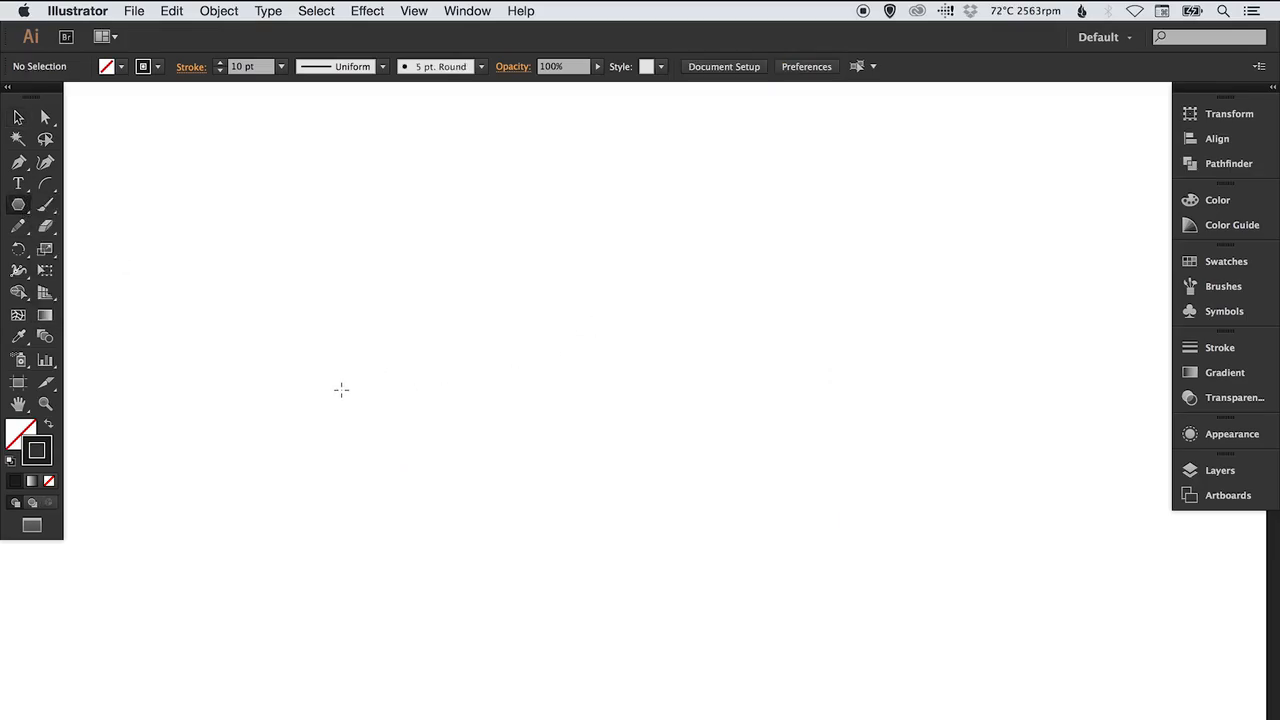
{"action": "left_click", "coordinate": [319, 359]}
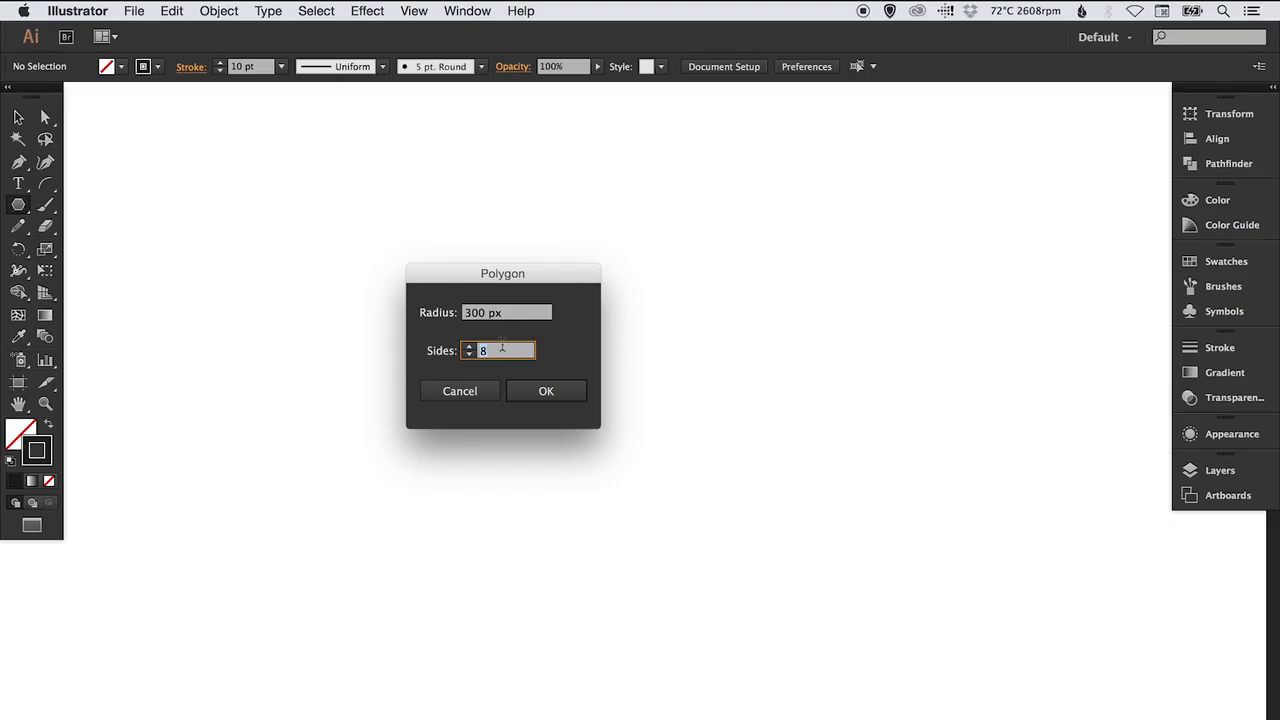
{"action": "type", "text": "5"}
{"action": "key", "text": "Tab"}
{"action": "type", "text": "2"}
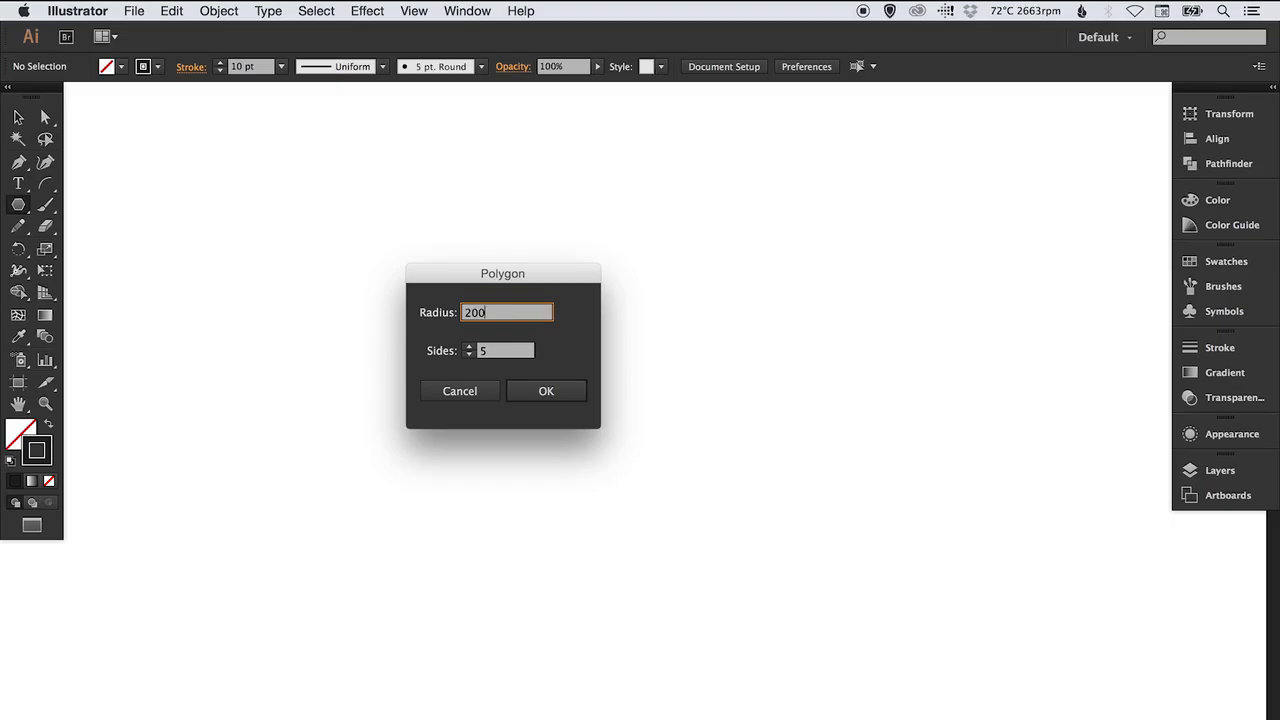
{"action": "key", "text": "Return"}
{"action": "key", "text": "v"}
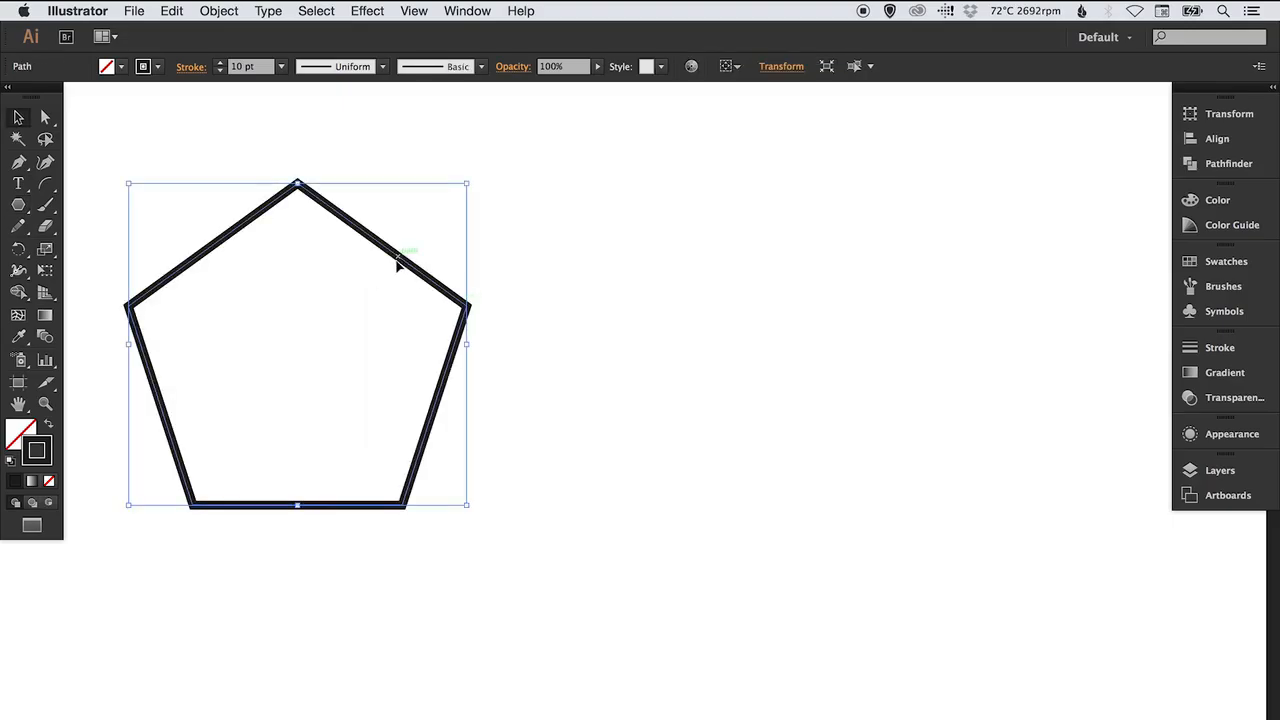
Move the pentagon to the middle of the artboard and delete it.
{"action": "mouse_move", "coordinate": [399, 258]}
{"action": "left_mouse_down"}
{"action": "mouse_move", "coordinate": [636, 322]}
{"action": "mouse_move", "coordinate": [711, 320]}
{"action": "left_mouse_up"}
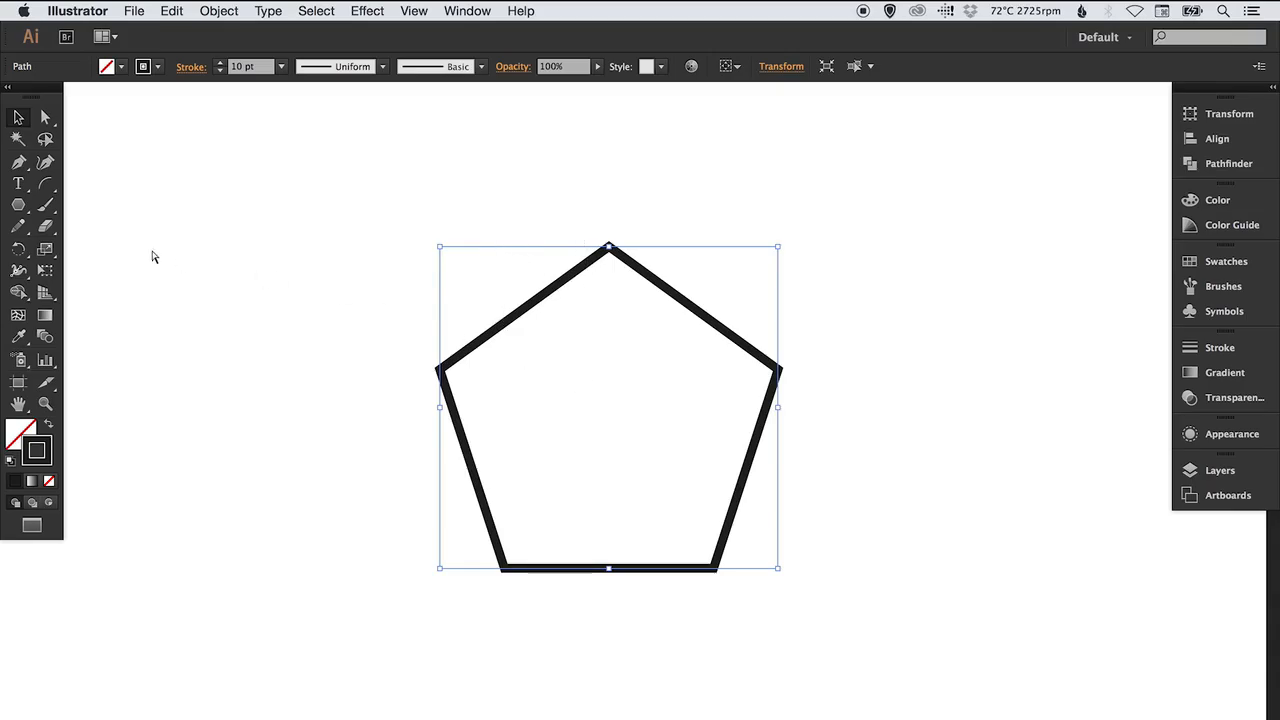
{"action": "key", "text": "Delete"}
Create a six-sided polygon with a 200 px radius and move it to the middle of the artboard.
{"action": "left_click", "coordinate": [19, 205]}
{"action": "left_click", "coordinate": [466, 298]}
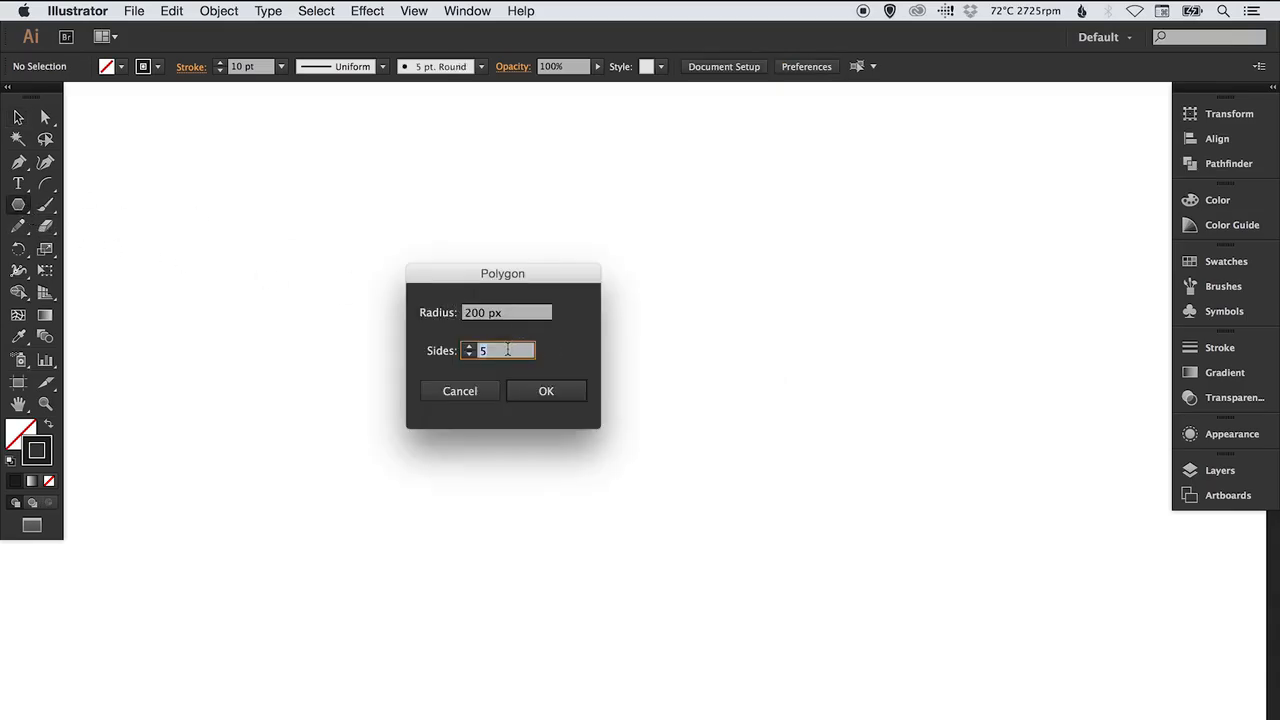
{"action": "type", "text": "6"}
{"action": "key", "text": "Return"}
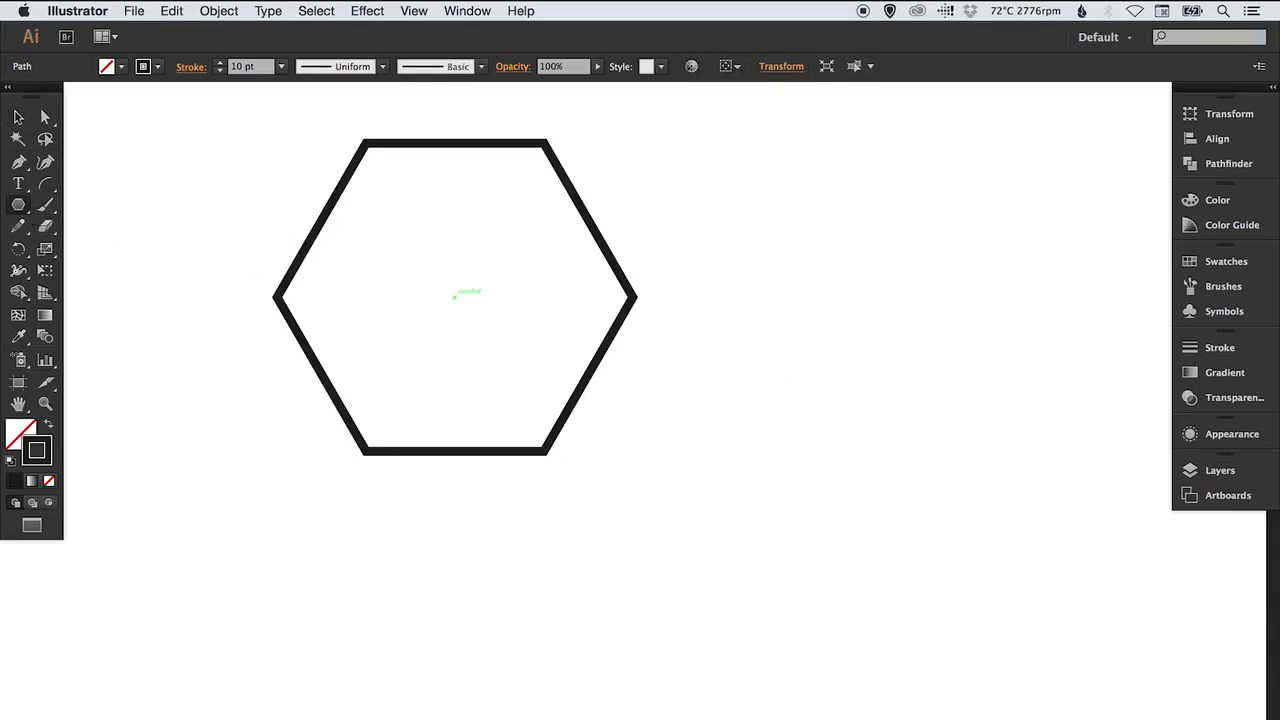
{"action": "key", "text": "v"}
{"action": "left_click_drag", "start_coordinate": [646, 300], "coordinate": [787, 420]}
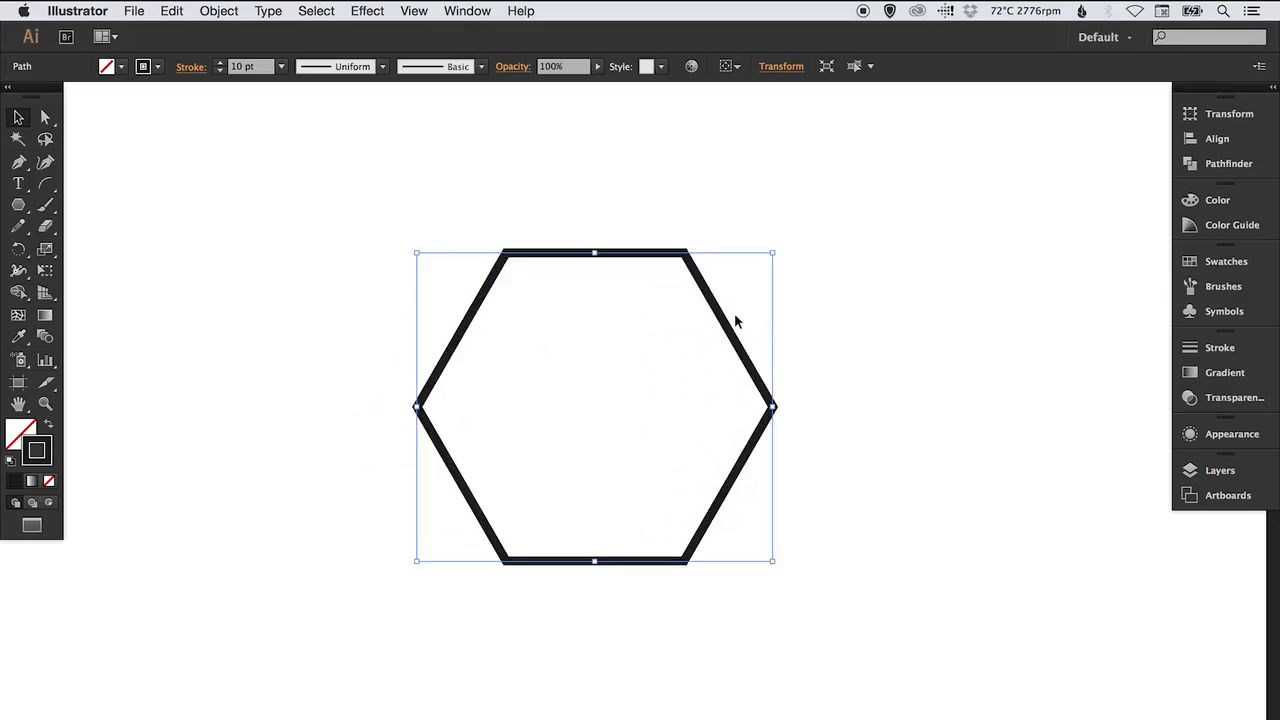
{"action": "left_click", "coordinate": [346, 349]}
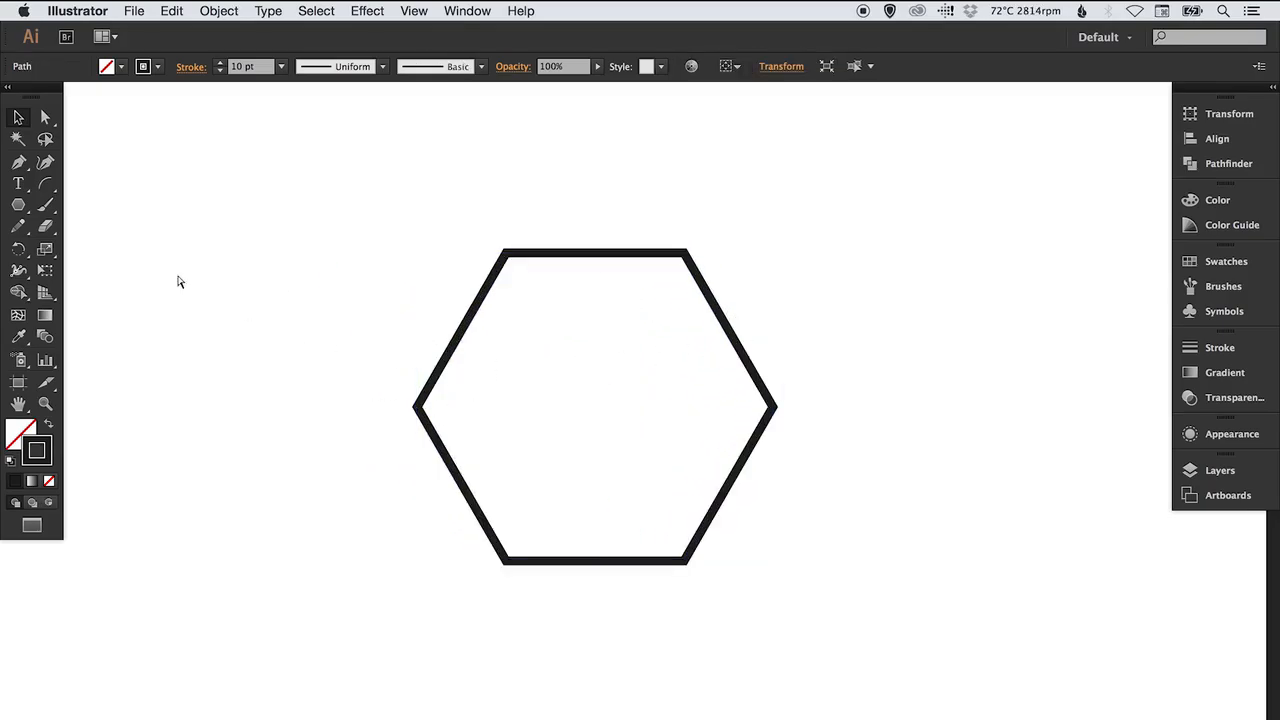
On the empty artboard, create an eight-sided polygon with a 200 px radius and move it to the middle.
{"action": "left_click", "coordinate": [19, 206]}
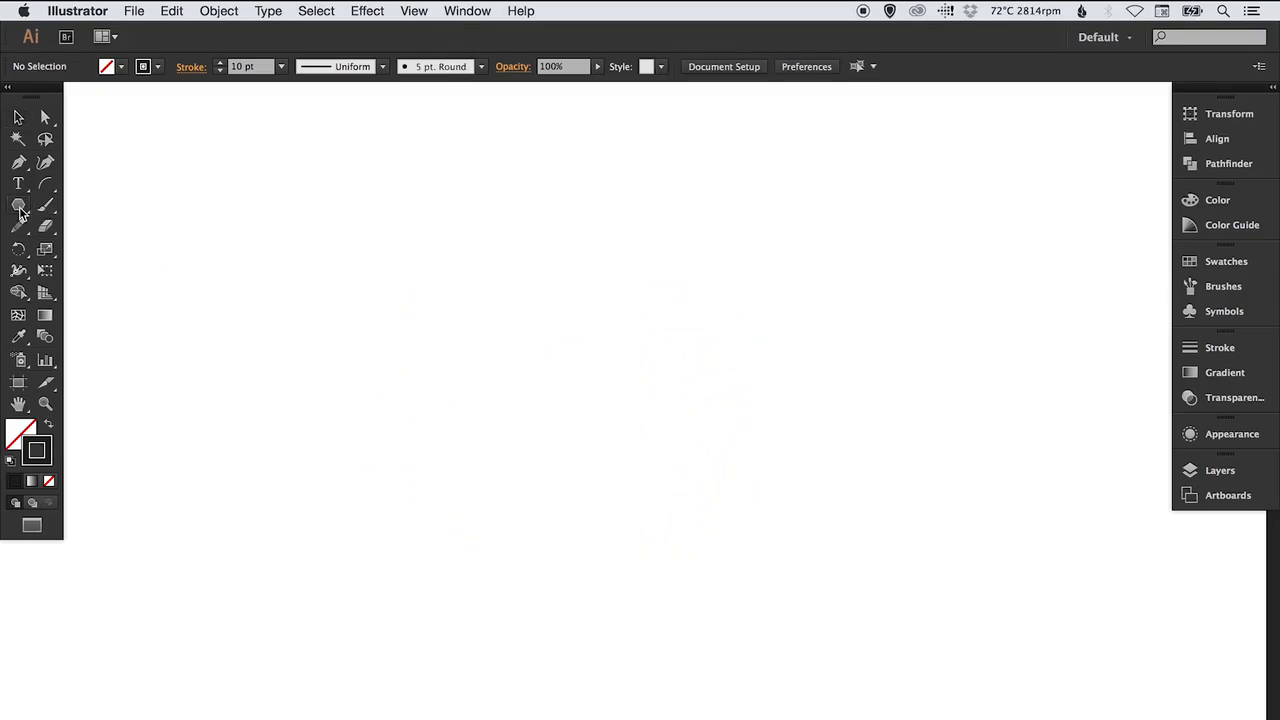
{"action": "left_click", "coordinate": [480, 334]}
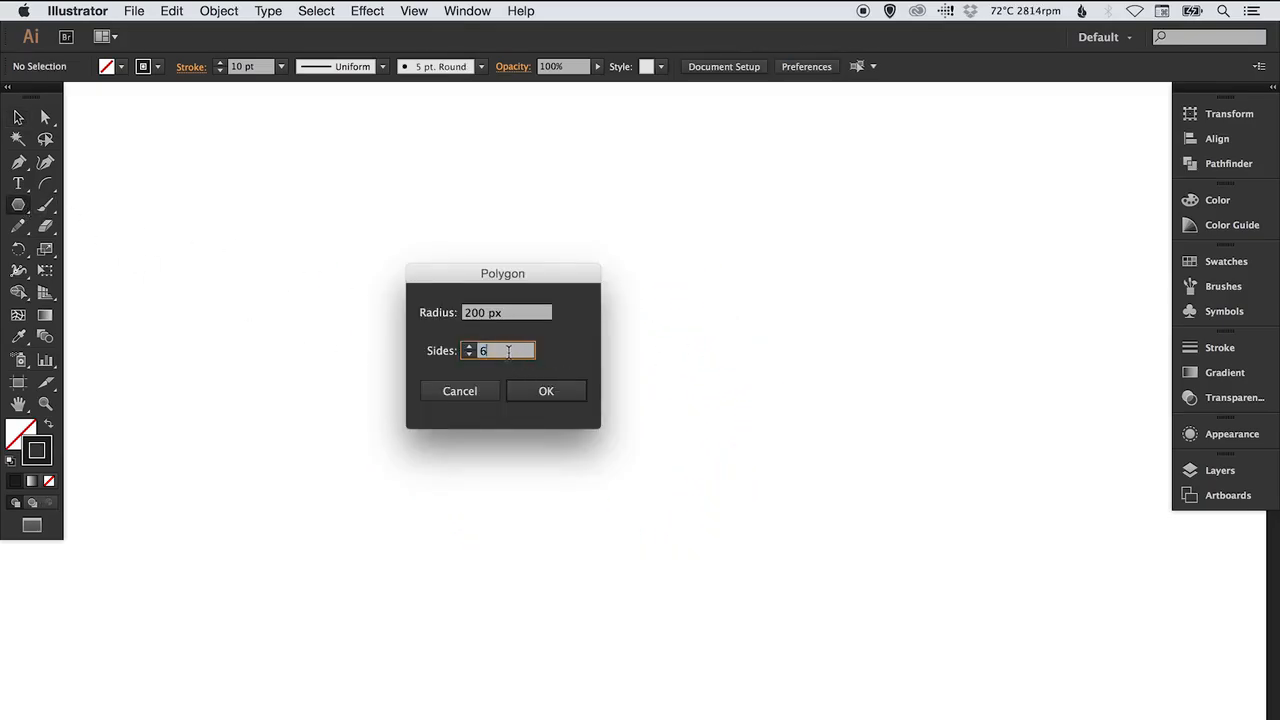
{"action": "left_click_drag", "start_coordinate": [508, 351], "coordinate": [409, 331]}
{"action": "type", "text": "8"}
{"action": "key", "text": "Return"}
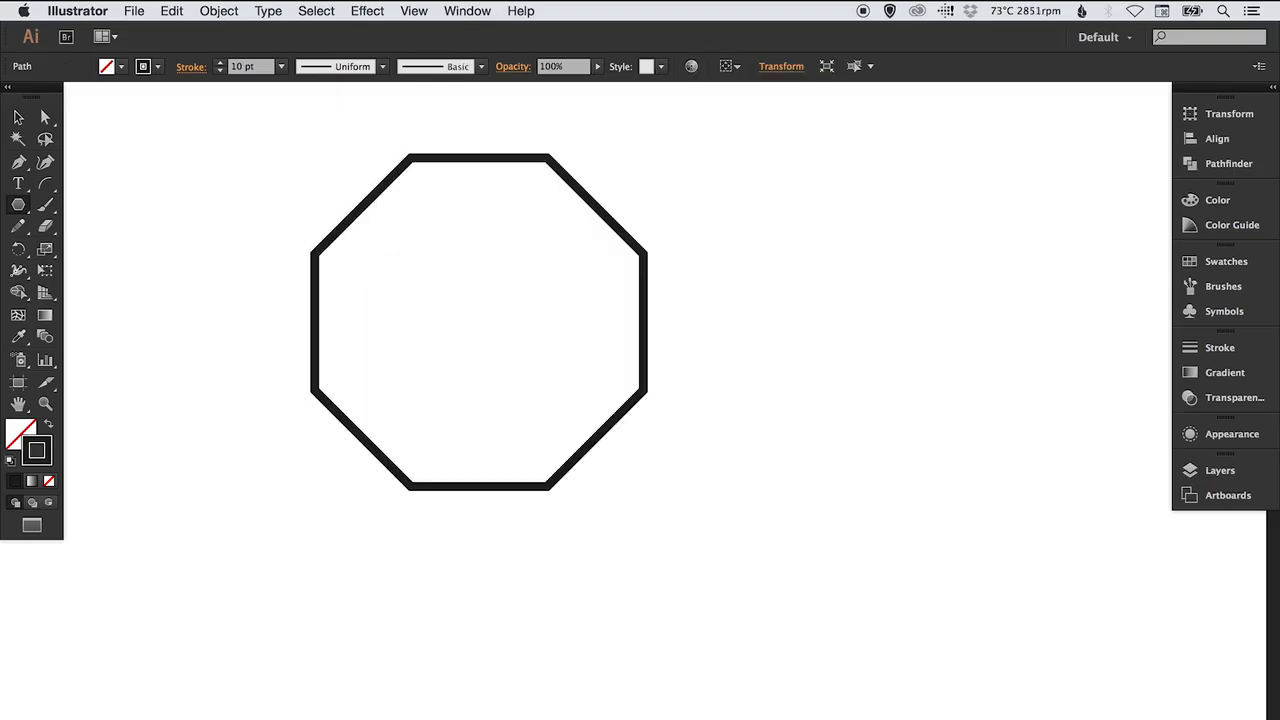
{"action": "key", "text": "v"}
{"action": "left_click_drag", "start_coordinate": [635, 239], "coordinate": [757, 327]}
{"action": "left_click", "coordinate": [856, 314]}
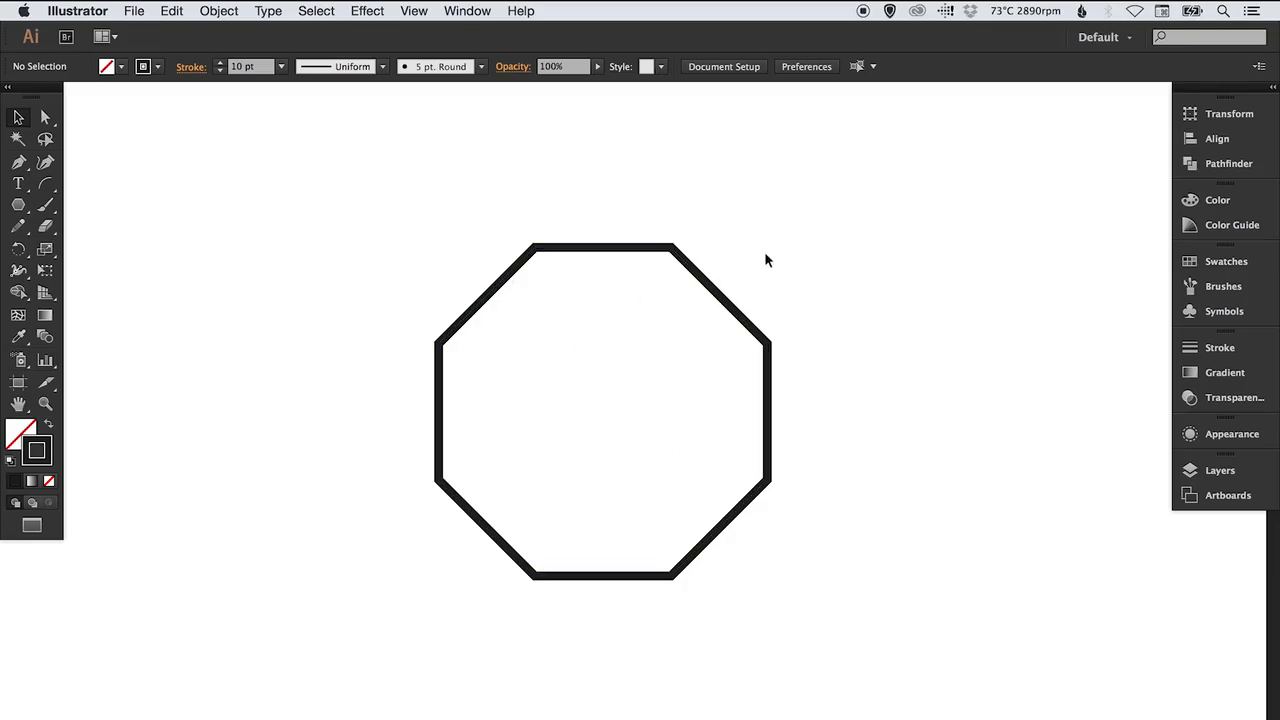
Delete the octagon and create a five-pointed star with radii of 25 px and 50 px using the Star tool.
{"action": "left_click_drag", "start_coordinate": [708, 318], "coordinate": [710, 352]}
{"action": "key", "text": "Delete"}
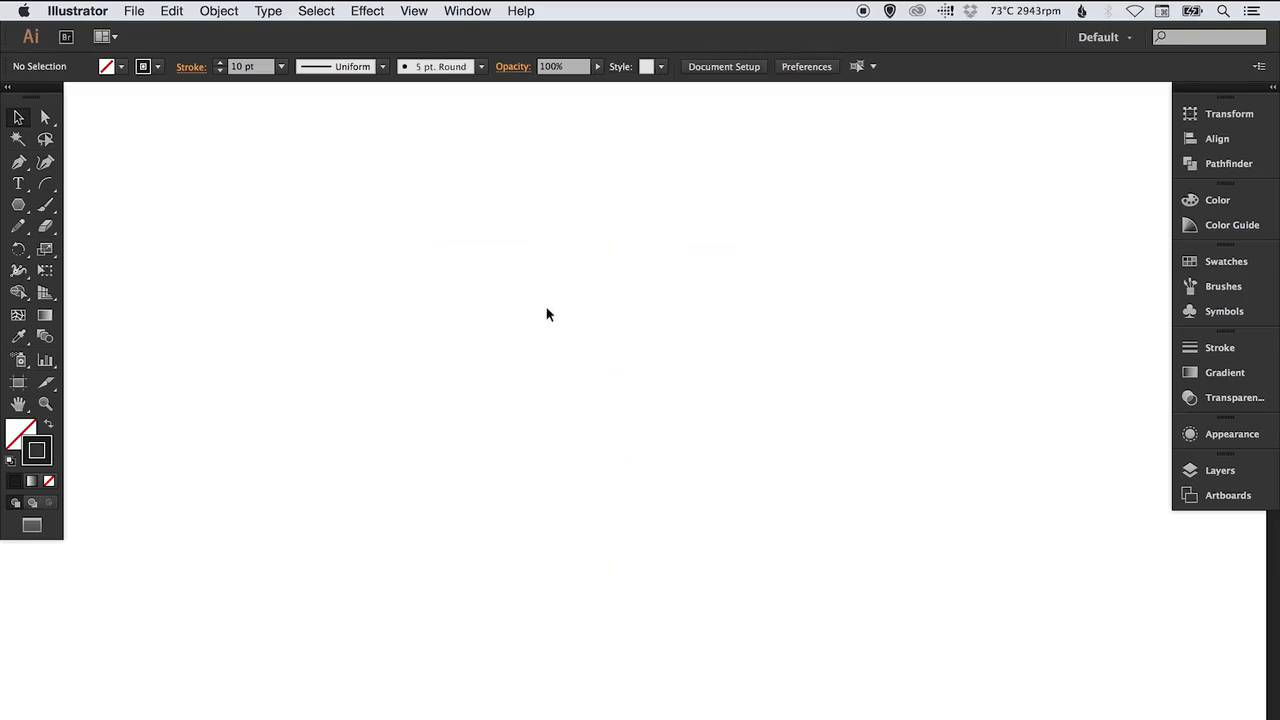
{"action": "left_click", "coordinate": [18, 204]}
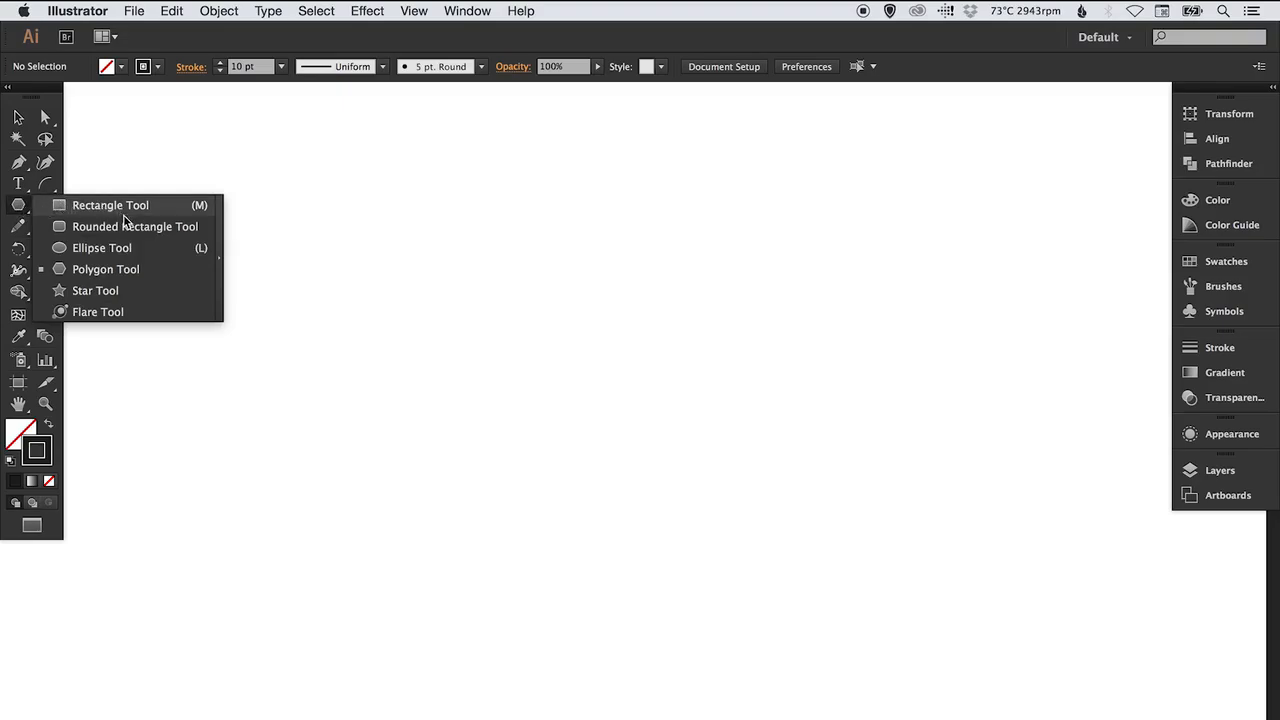
{"action": "left_click", "coordinate": [95, 290]}
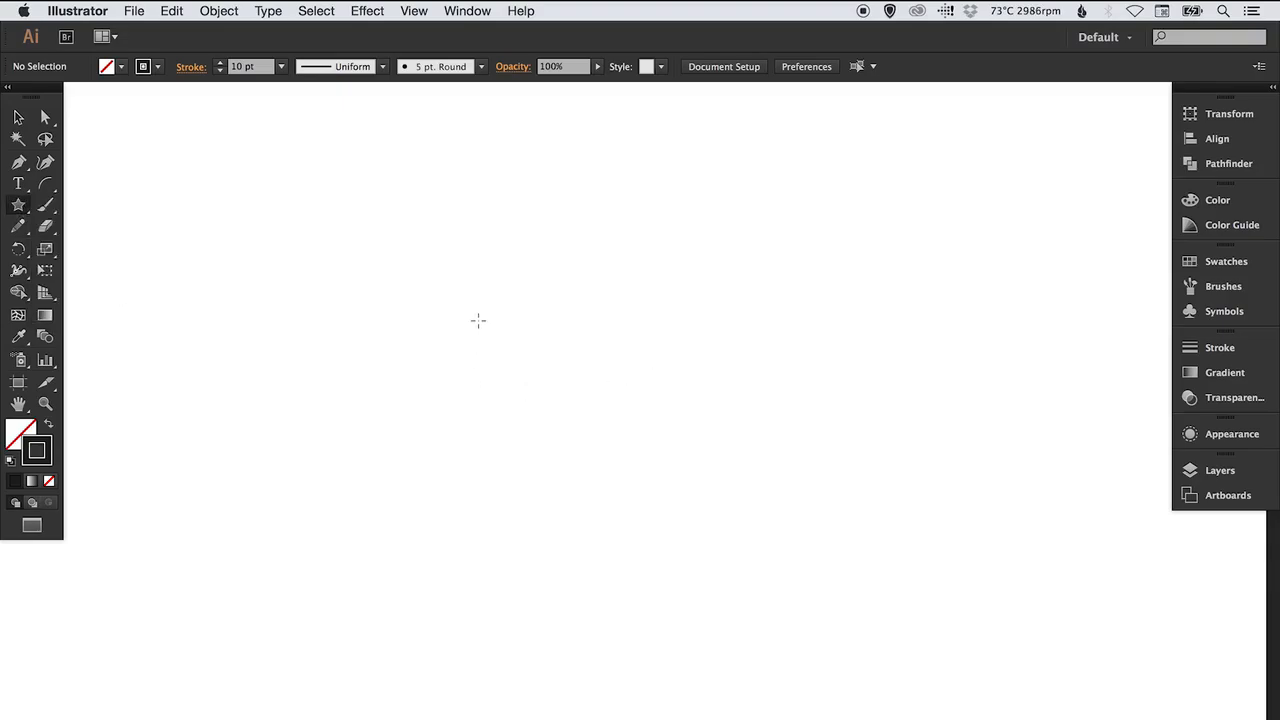
{"action": "left_click", "coordinate": [729, 289]}
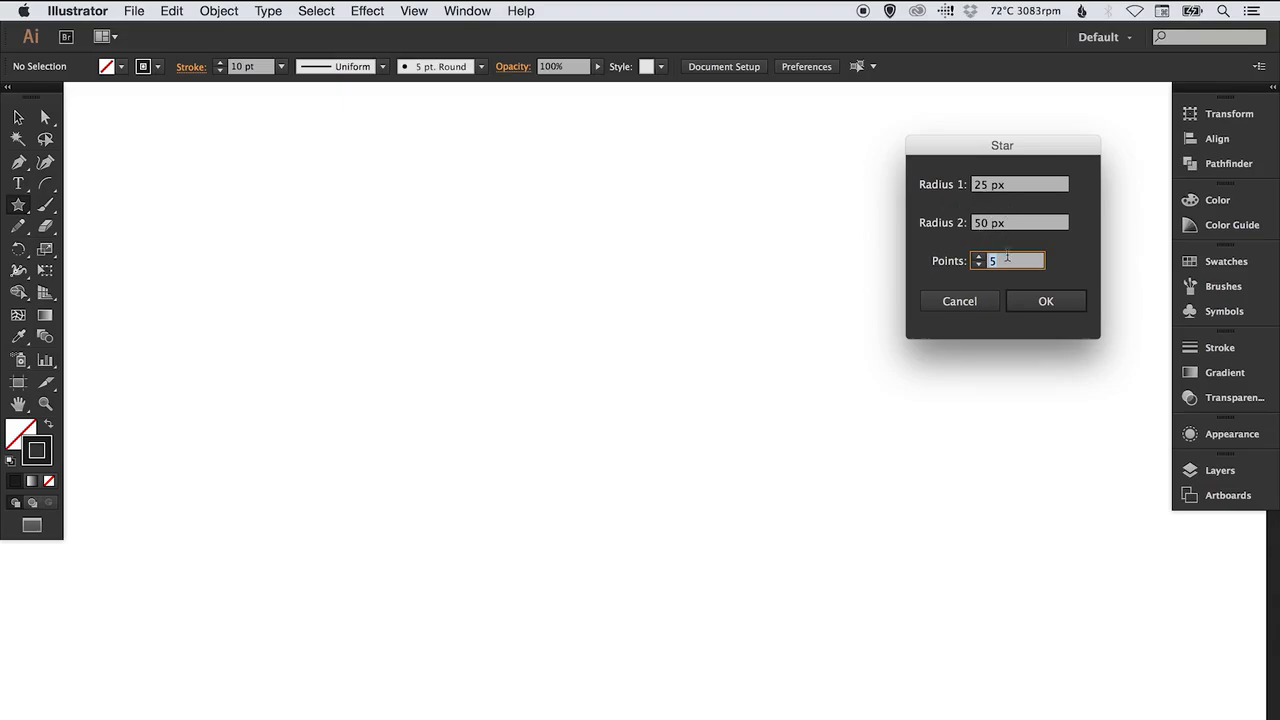
{"action": "left_click", "coordinate": [1050, 299]}
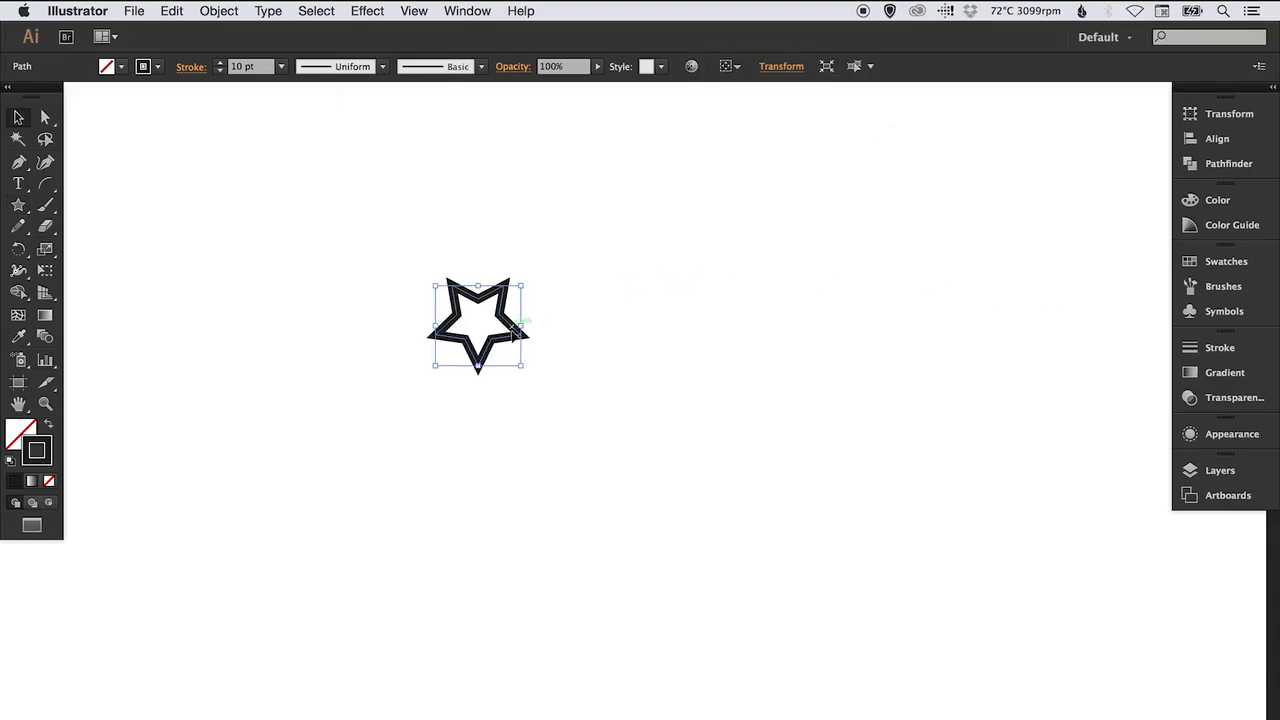
Enlarge the five-pointed star proportionally with the Scale tool and move it to the middle of the artboard.
{"action": "key", "text": "s"}
{"action": "left_click_drag", "start_coordinate": [554, 390], "coordinate": [683, 501]}
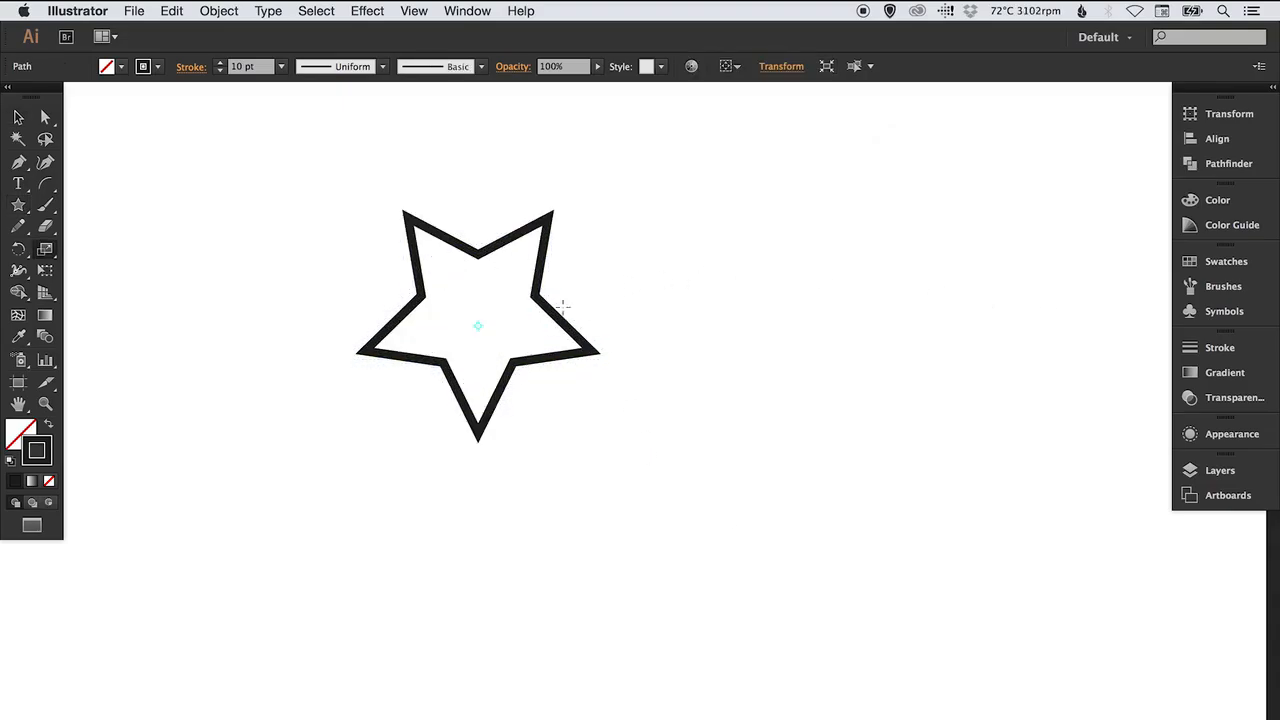
{"action": "key", "text": "v"}
{"action": "left_click_drag", "start_coordinate": [537, 285], "coordinate": [699, 374]}
{"action": "key", "text": "s"}
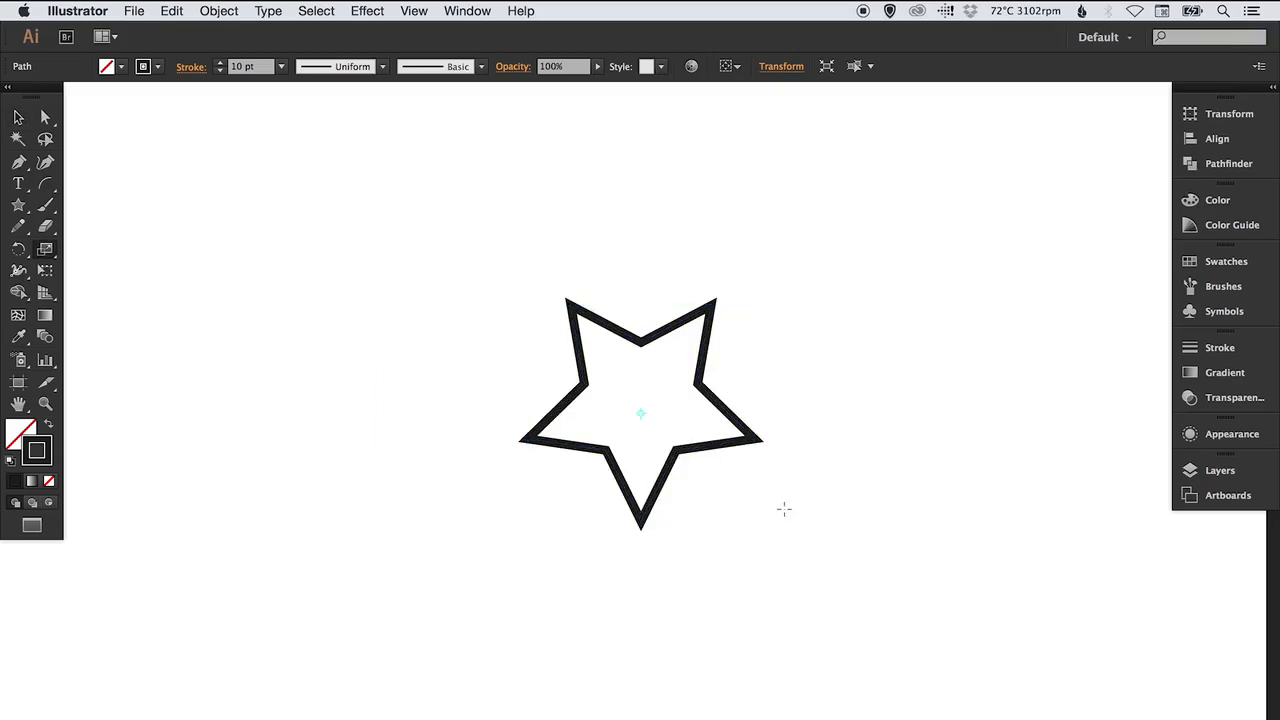
{"action": "left_click_drag", "start_coordinate": [783, 508], "coordinate": [846, 566]}
{"action": "key", "text": "v"}
{"action": "left_click", "coordinate": [846, 317]}
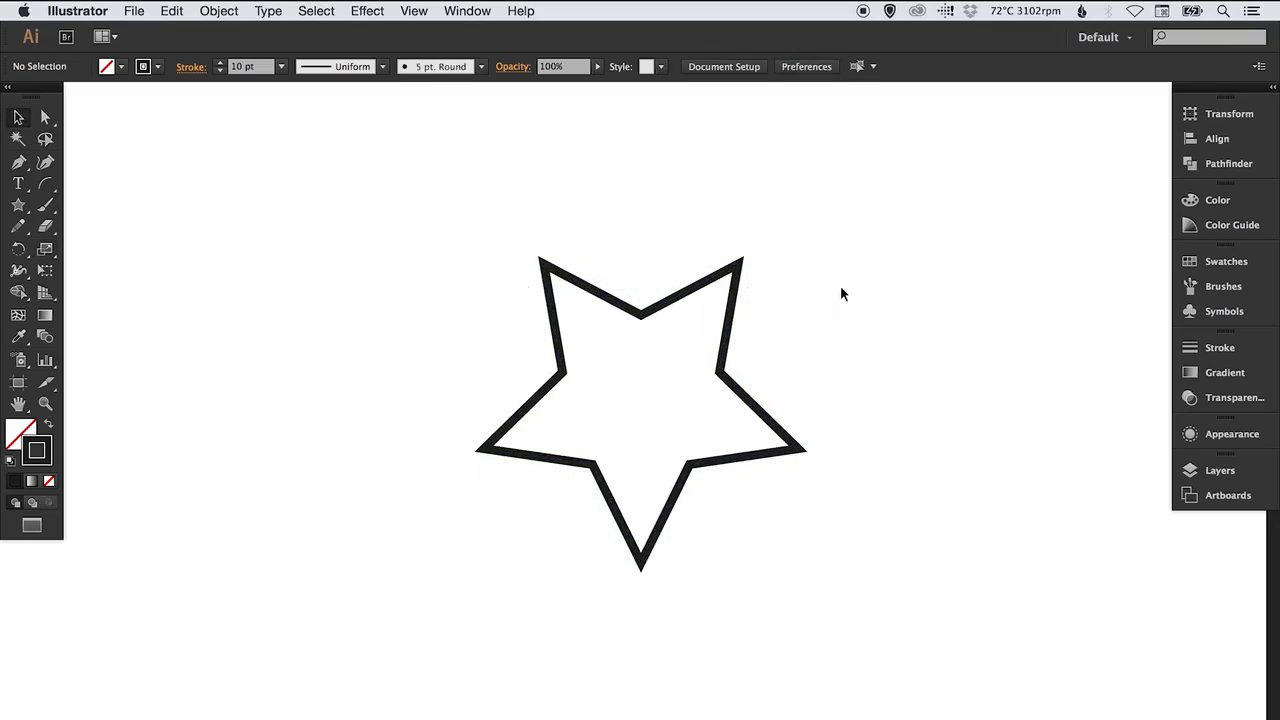
Delete the five-pointed star and create a 20-pointed star with radii of 25 px and 50 px.
{"action": "left_click_drag", "start_coordinate": [615, 222], "coordinate": [359, 270]}
{"action": "key", "text": "Delete"}
{"action": "left_click", "coordinate": [18, 206]}
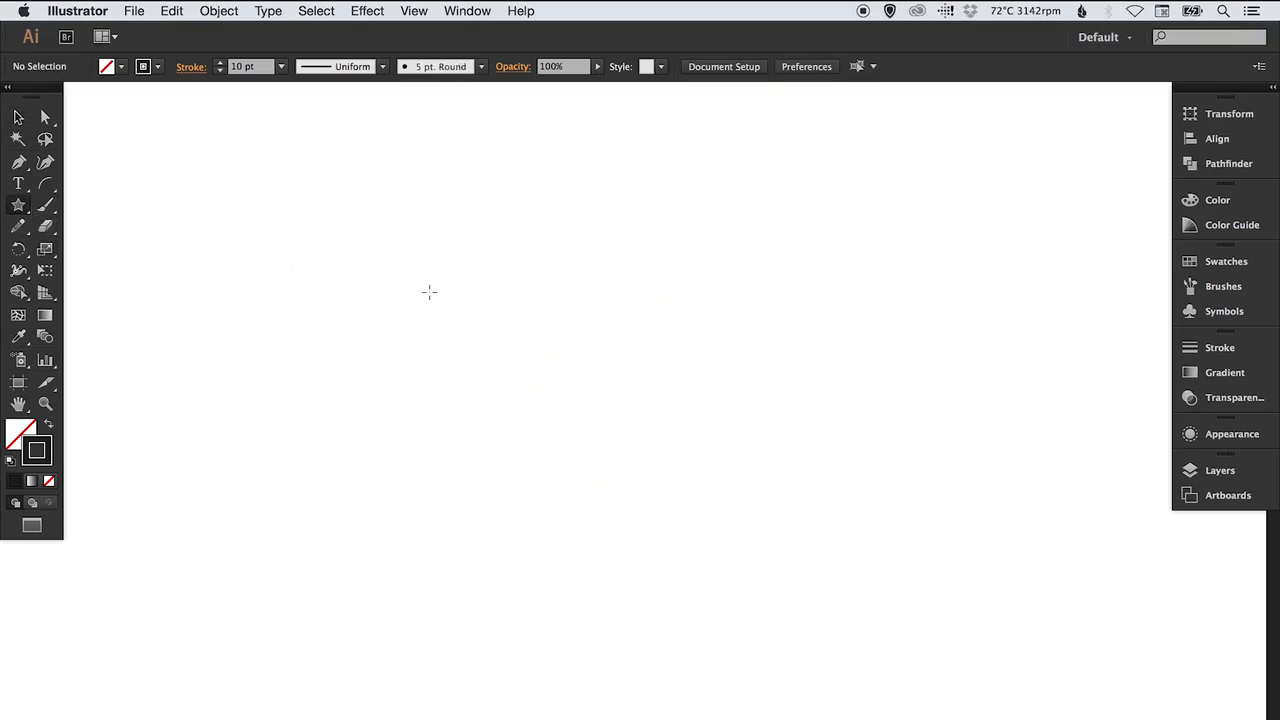
{"action": "left_click", "coordinate": [518, 302]}
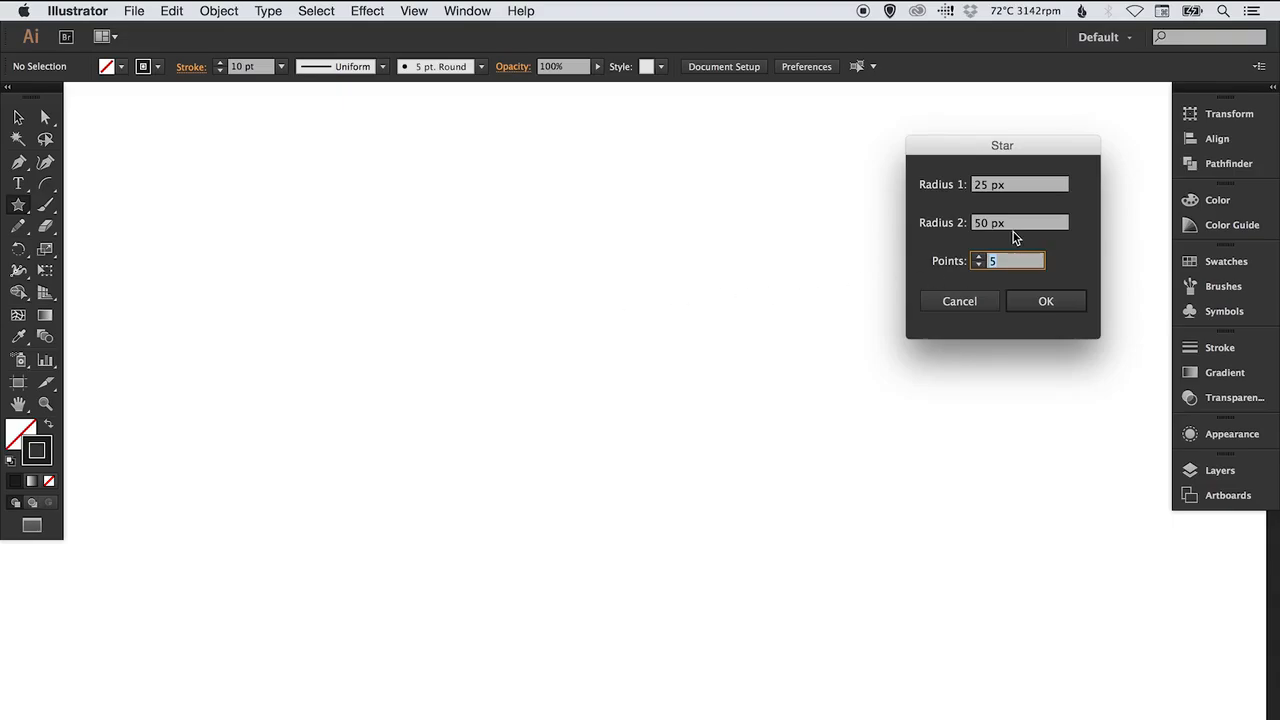
{"action": "type", "text": "20"}
{"action": "key", "text": "Return"}
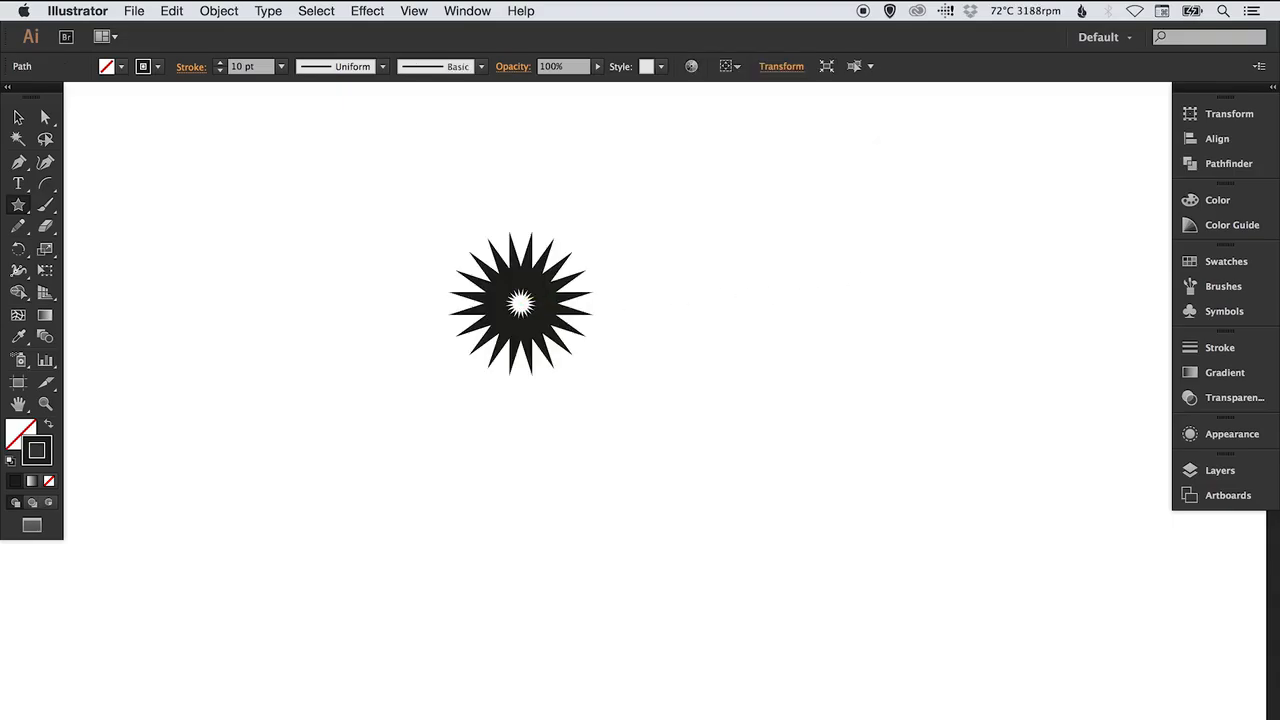
Enlarge the 20-pointed star proportionally with the Scale tool and move it to the middle of the artboard.
{"action": "key", "text": "s"}
{"action": "mouse_move", "coordinate": [635, 377]}
{"action": "left_mouse_down"}
{"action": "mouse_move", "coordinate": [660, 445]}
{"action": "mouse_move", "coordinate": [691, 449]}
{"action": "left_mouse_up"}
{"action": "key", "text": "v"}
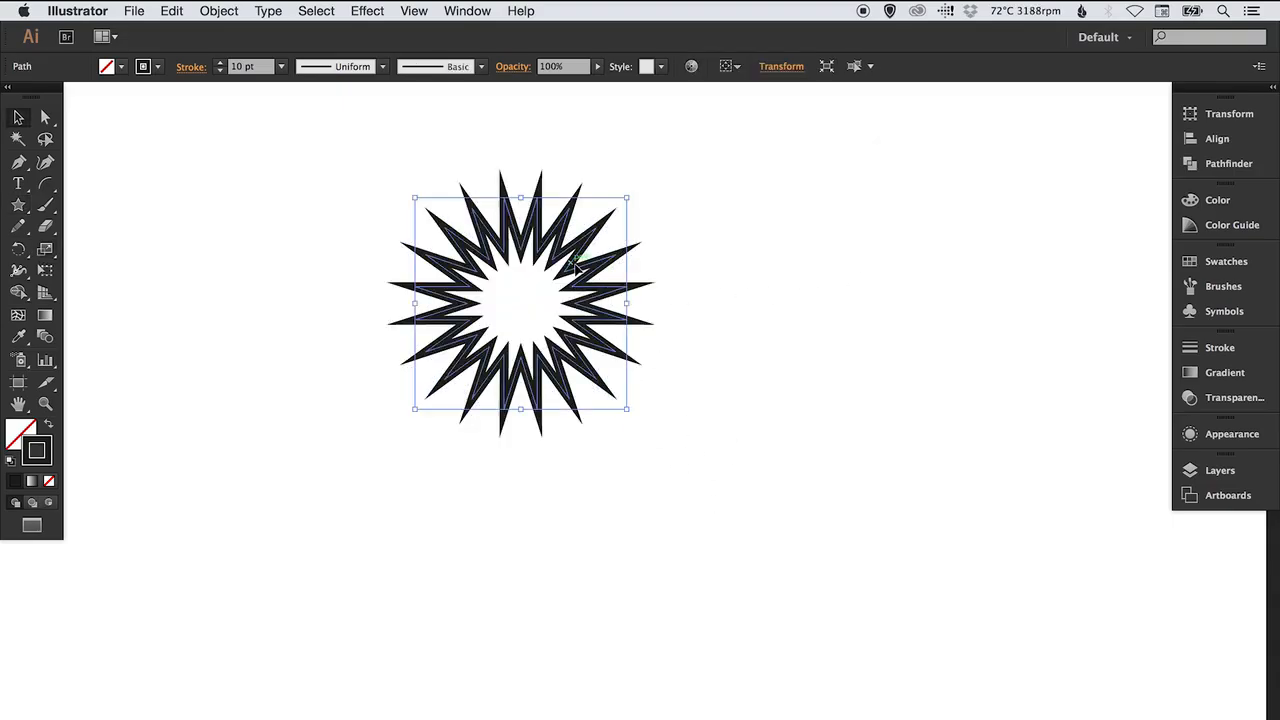
{"action": "left_click_drag", "start_coordinate": [564, 270], "coordinate": [667, 383]}
{"action": "key", "text": "s"}
{"action": "left_click_drag", "start_coordinate": [809, 565], "coordinate": [886, 642]}
{"action": "key", "text": "v"}
{"action": "left_click", "coordinate": [334, 328]}
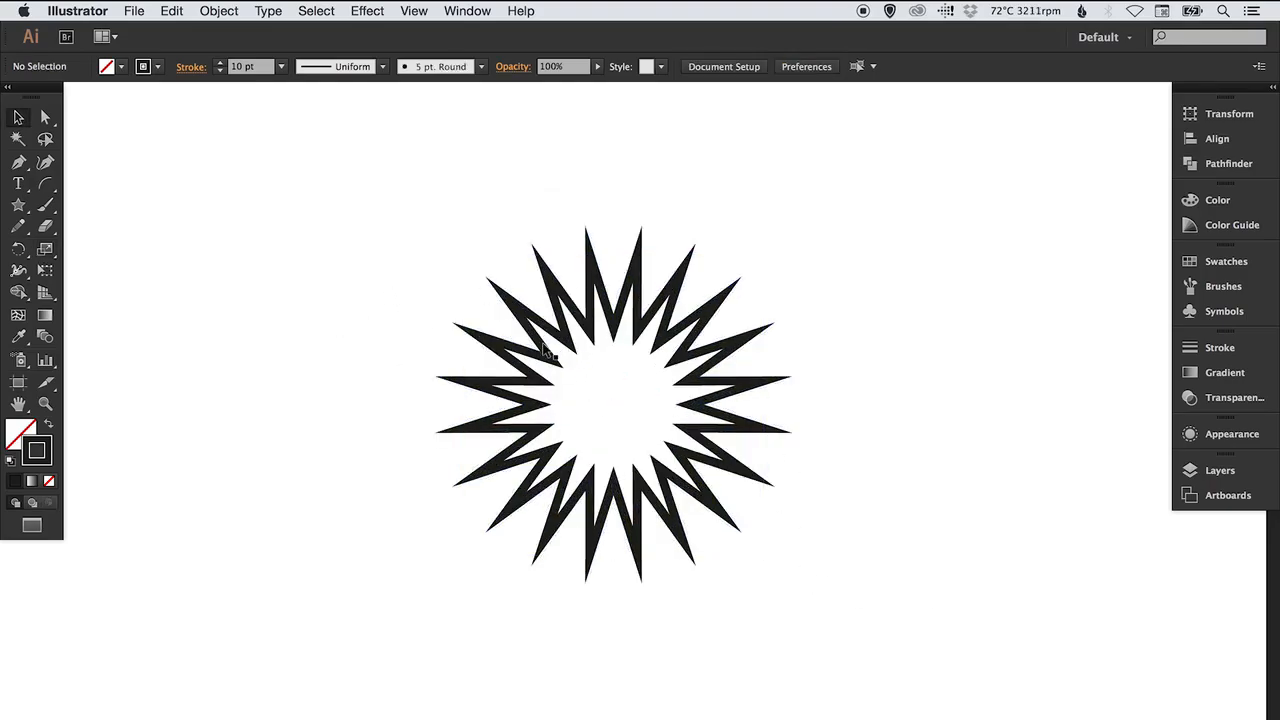
Move the starburst to the artboard's right half and create a second 20-pointed star with radii of 40 px and 50 px in the left half.
{"action": "left_click_drag", "start_coordinate": [557, 348], "coordinate": [832, 356]}
{"action": "left_click", "coordinate": [18, 205]}
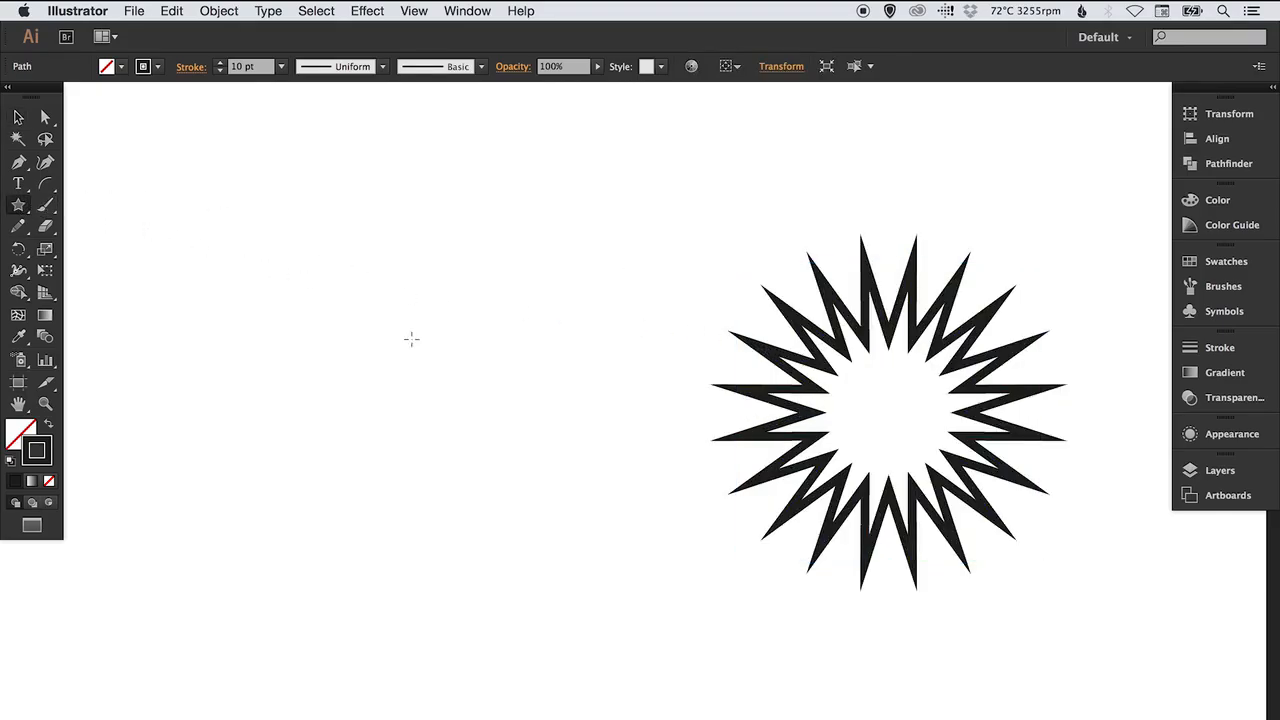
{"action": "left_click", "coordinate": [360, 343]}
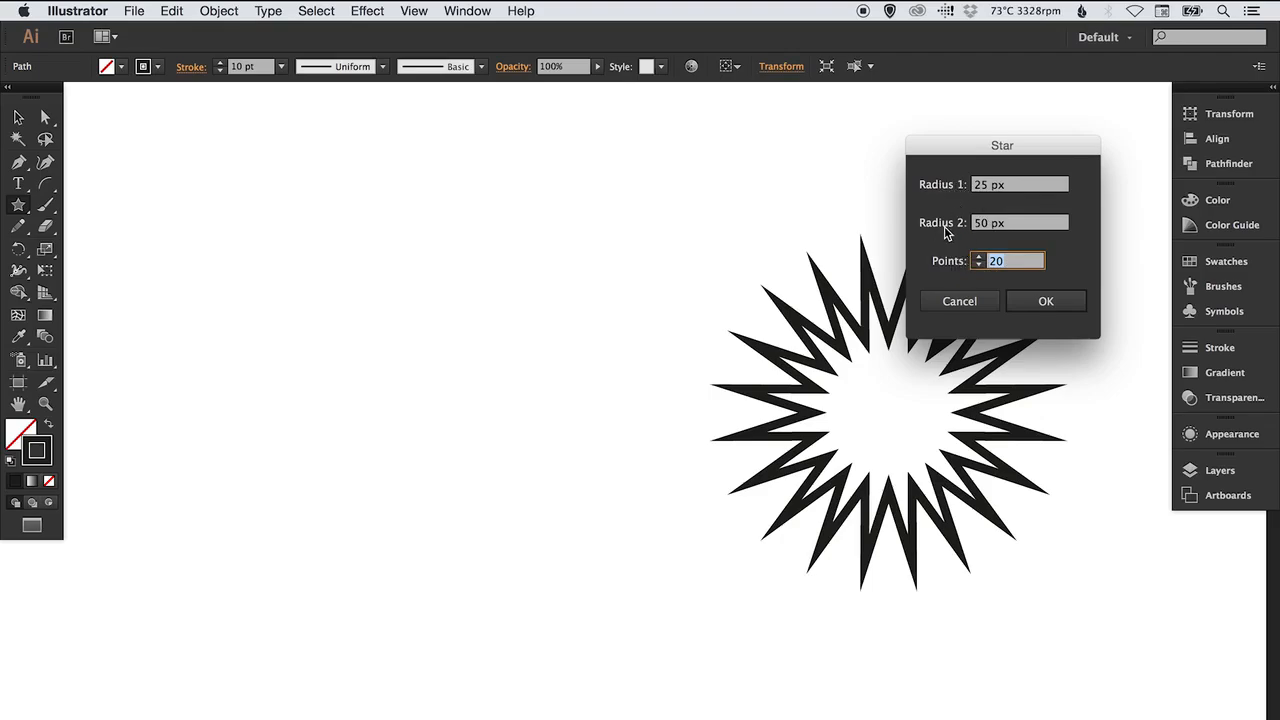
{"action": "left_click_drag", "start_coordinate": [1019, 186], "coordinate": [971, 185]}
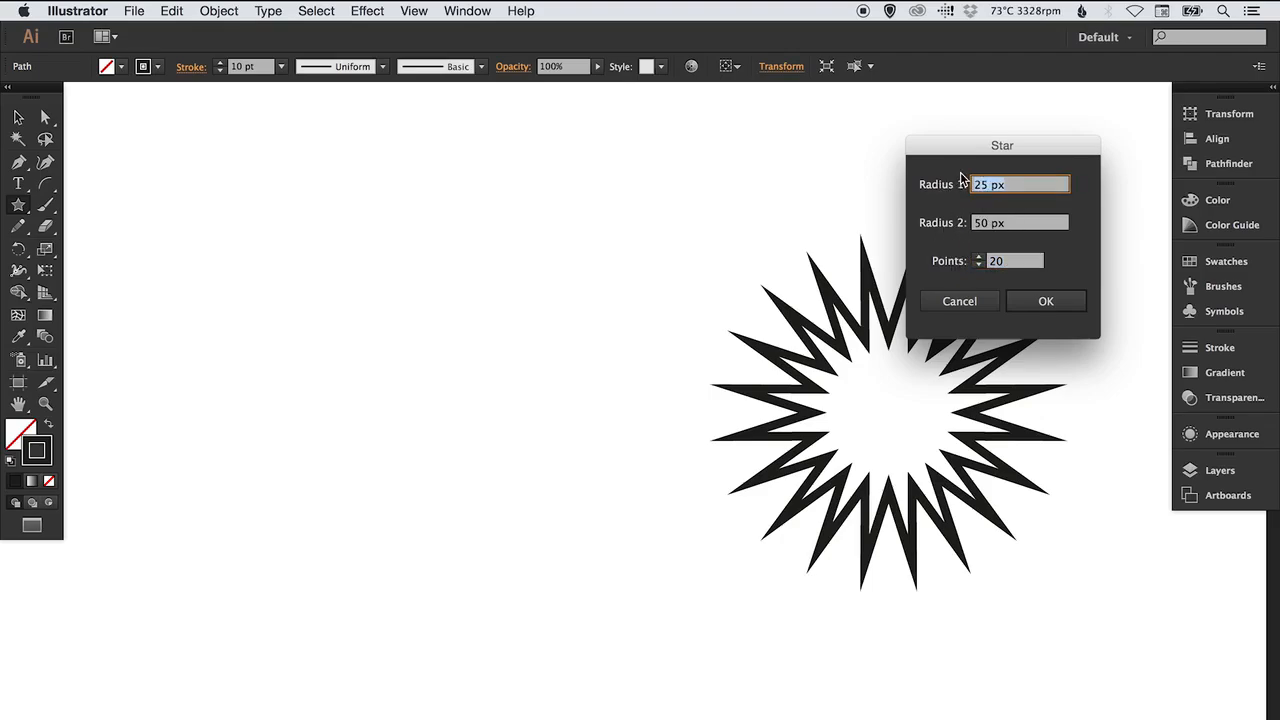
{"action": "type", "text": "40px"}
{"action": "left_click", "coordinate": [1048, 302]}
Enlarge the second 20-pointed star to roughly the size of the first and position it alongside.
{"action": "key", "text": "s"}
{"action": "left_click_drag", "start_coordinate": [446, 417], "coordinate": [659, 606]}
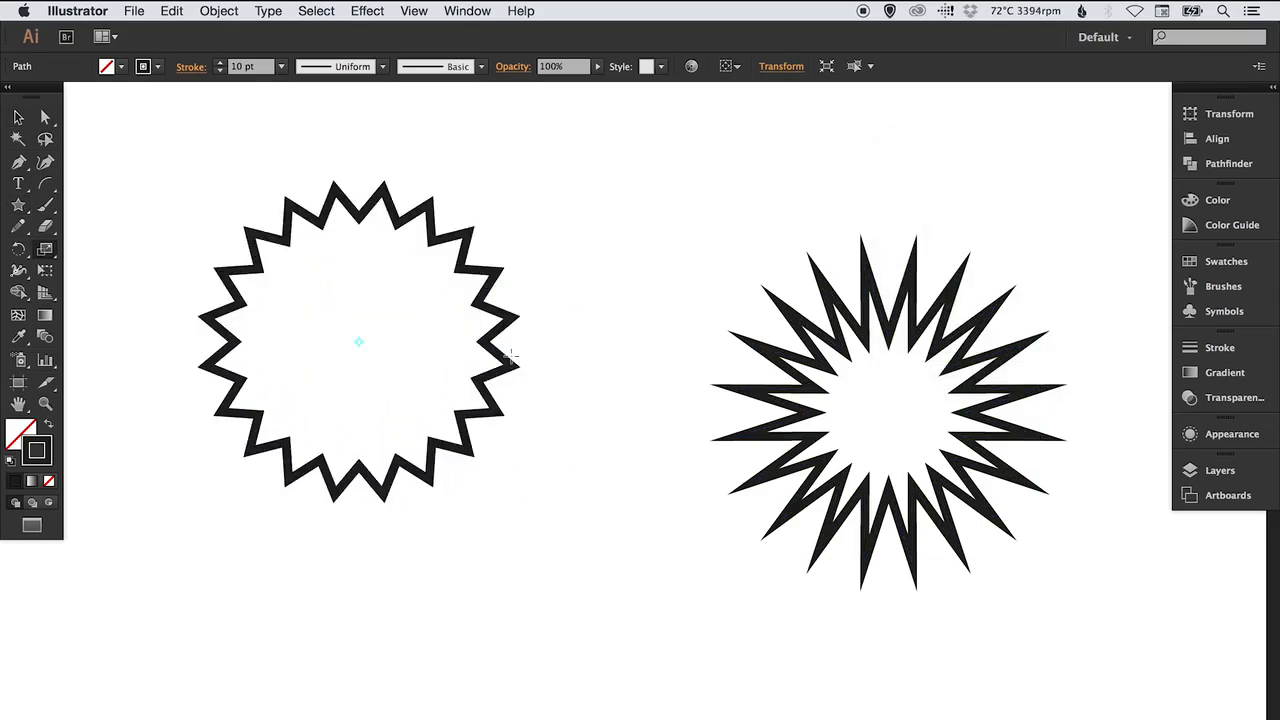
{"action": "key", "text": "v"}
{"action": "left_click_drag", "start_coordinate": [466, 268], "coordinate": [543, 363]}
{"action": "left_click", "coordinate": [708, 206]}
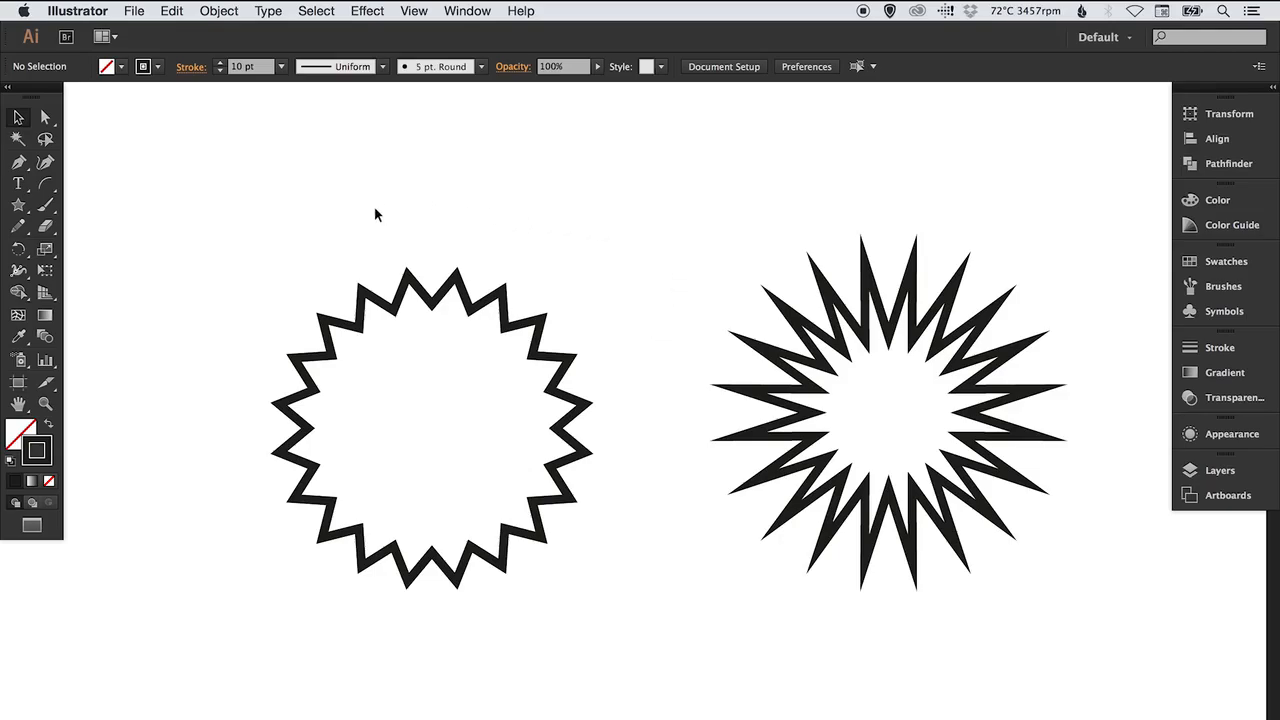
Select both 20-pointed stars together and delete them.
{"action": "left_click_drag", "start_coordinate": [375, 210], "coordinate": [989, 623]}
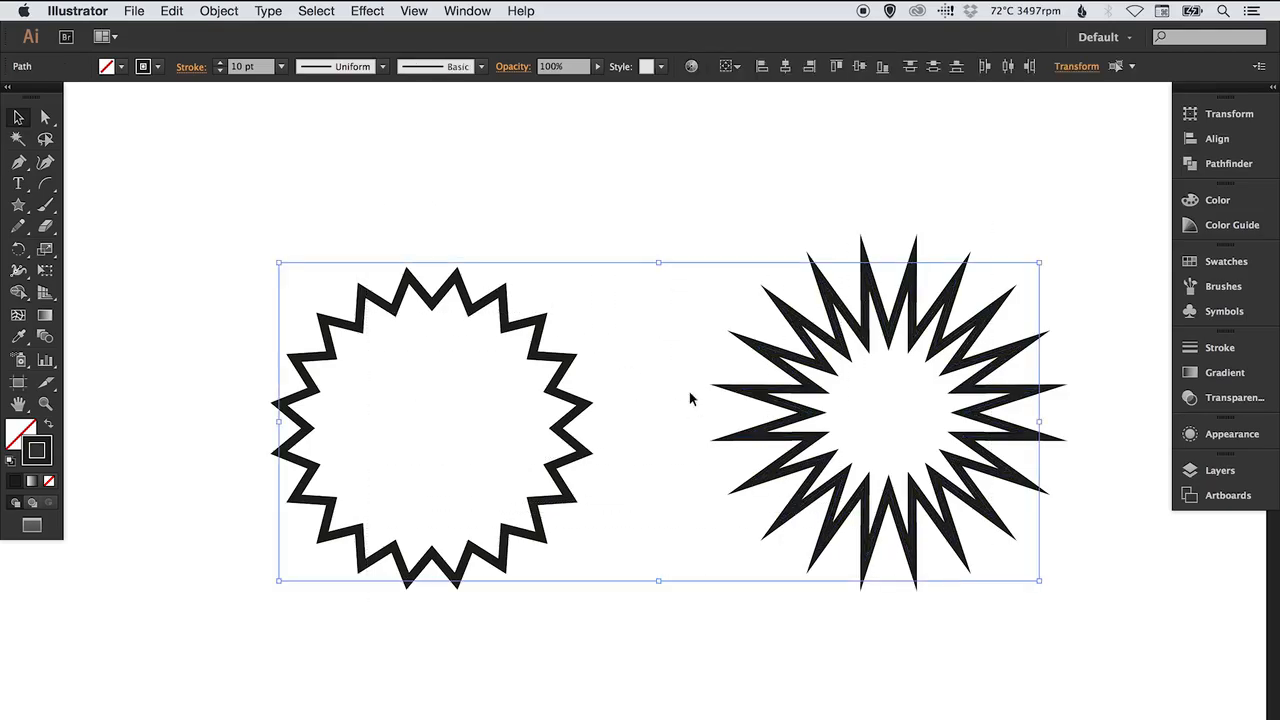
{"action": "left_click", "coordinate": [643, 226]}
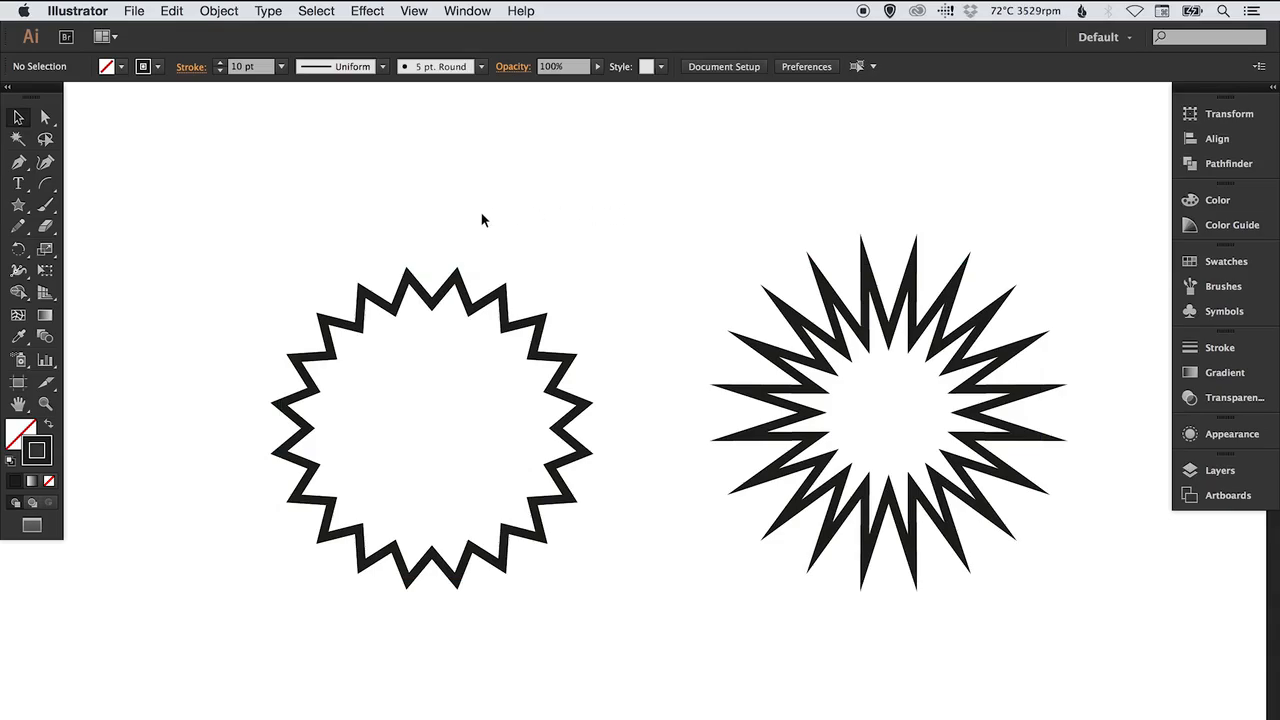
{"action": "left_click_drag", "start_coordinate": [472, 229], "coordinate": [953, 556]}
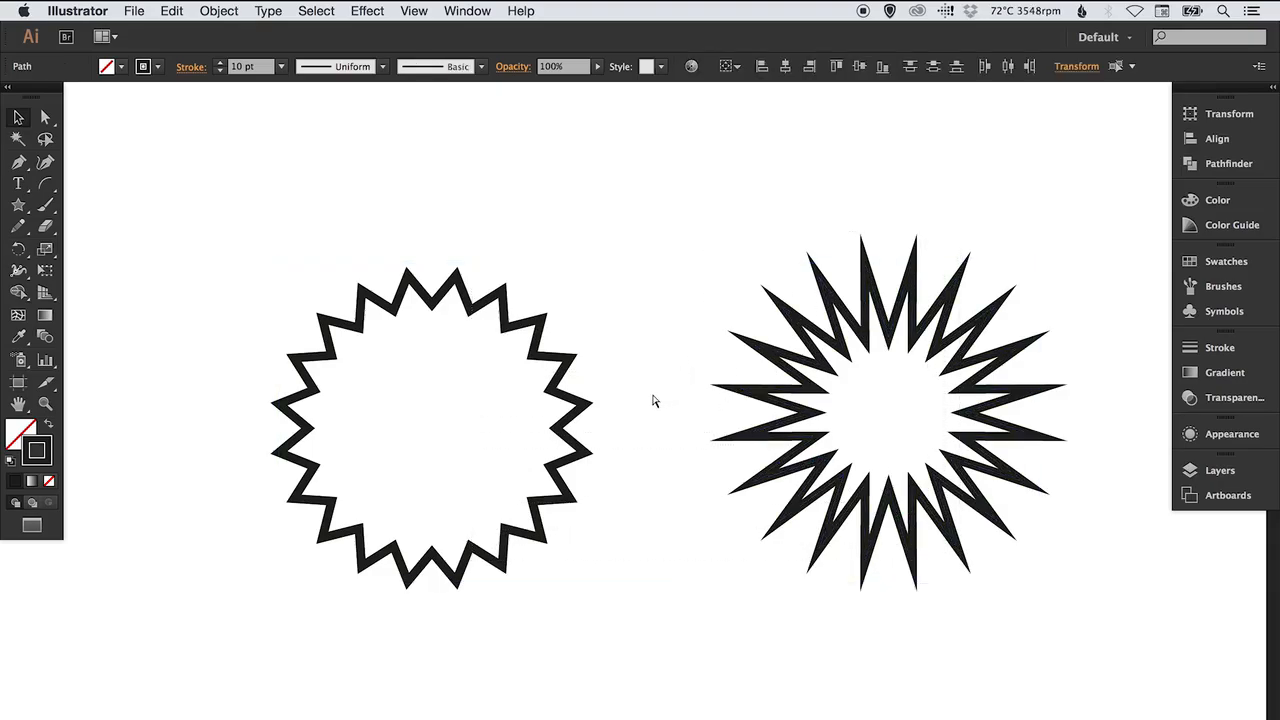
{"action": "key", "text": "Delete"}
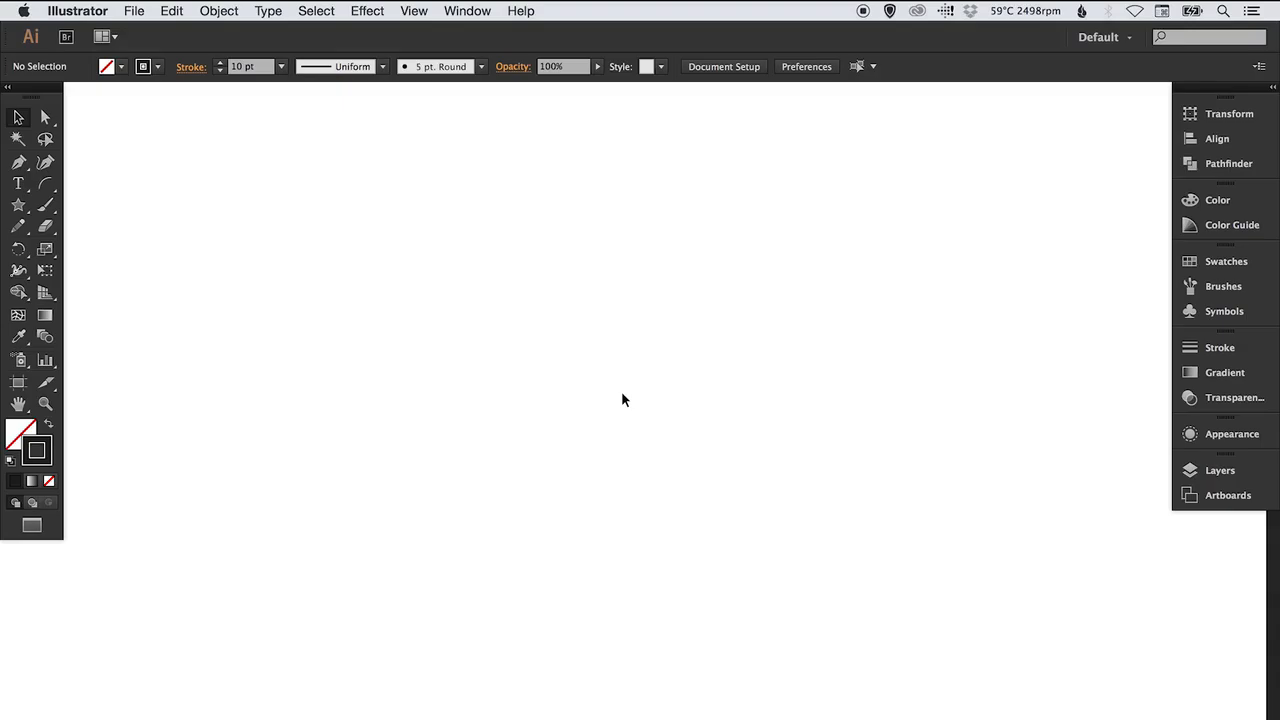
Create a circle 100 px wide and 100 px high from exact dimensions with the Ellipse tool.
{"action": "left_click_drag", "start_coordinate": [18, 205], "coordinate": [89, 252]}
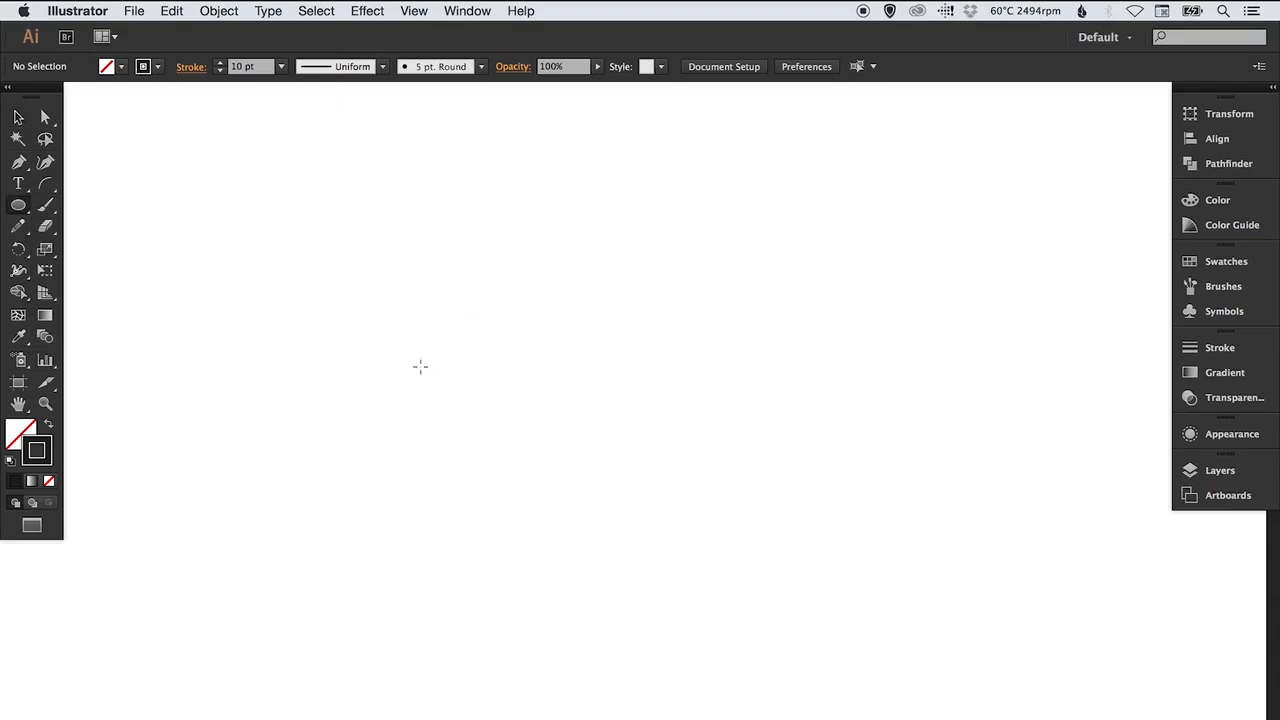
{"action": "left_click", "coordinate": [376, 336]}
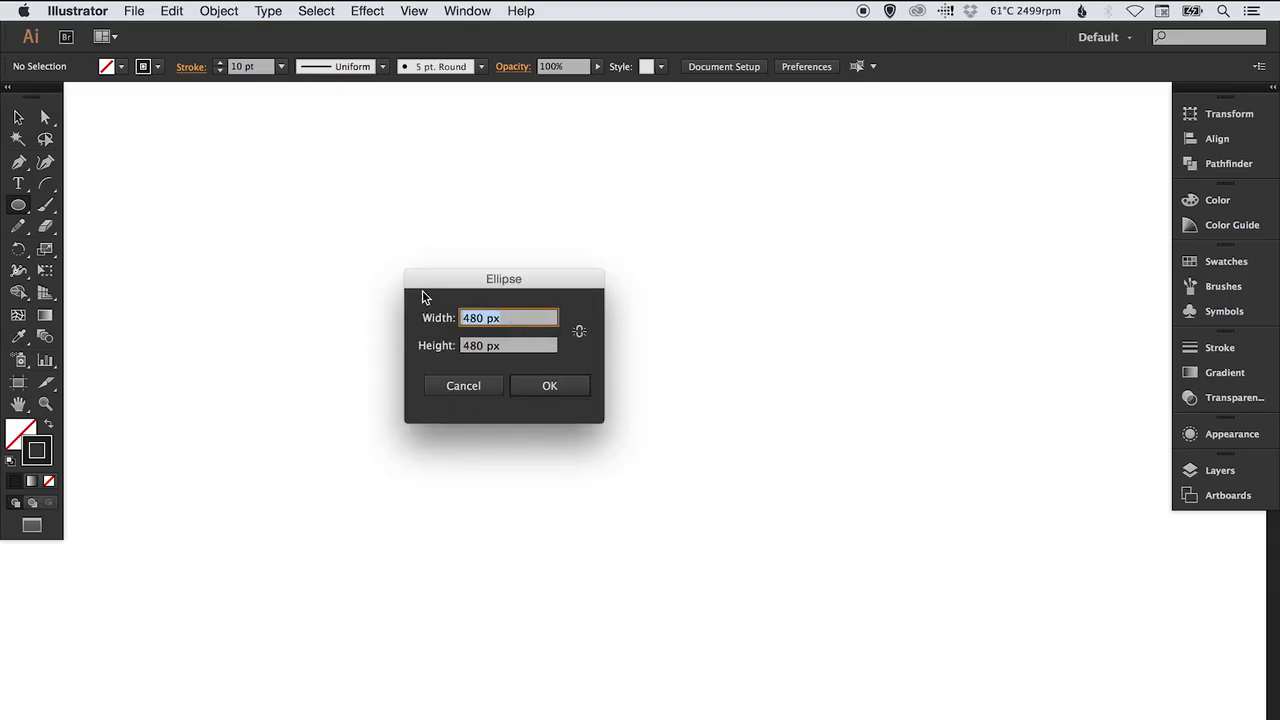
{"action": "type", "text": "100"}
{"action": "key", "text": "Tab"}
{"action": "type", "text": "100"}
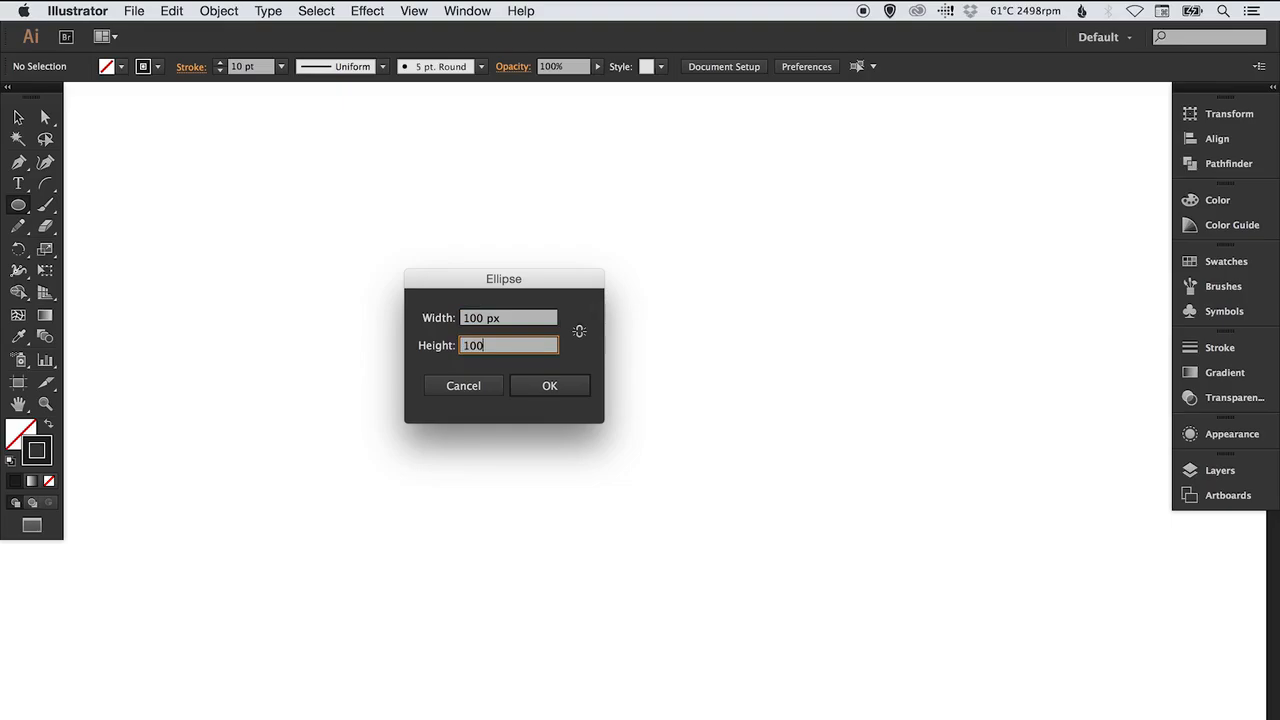
{"action": "key", "text": "Tab"}
{"action": "key", "text": "Return"}
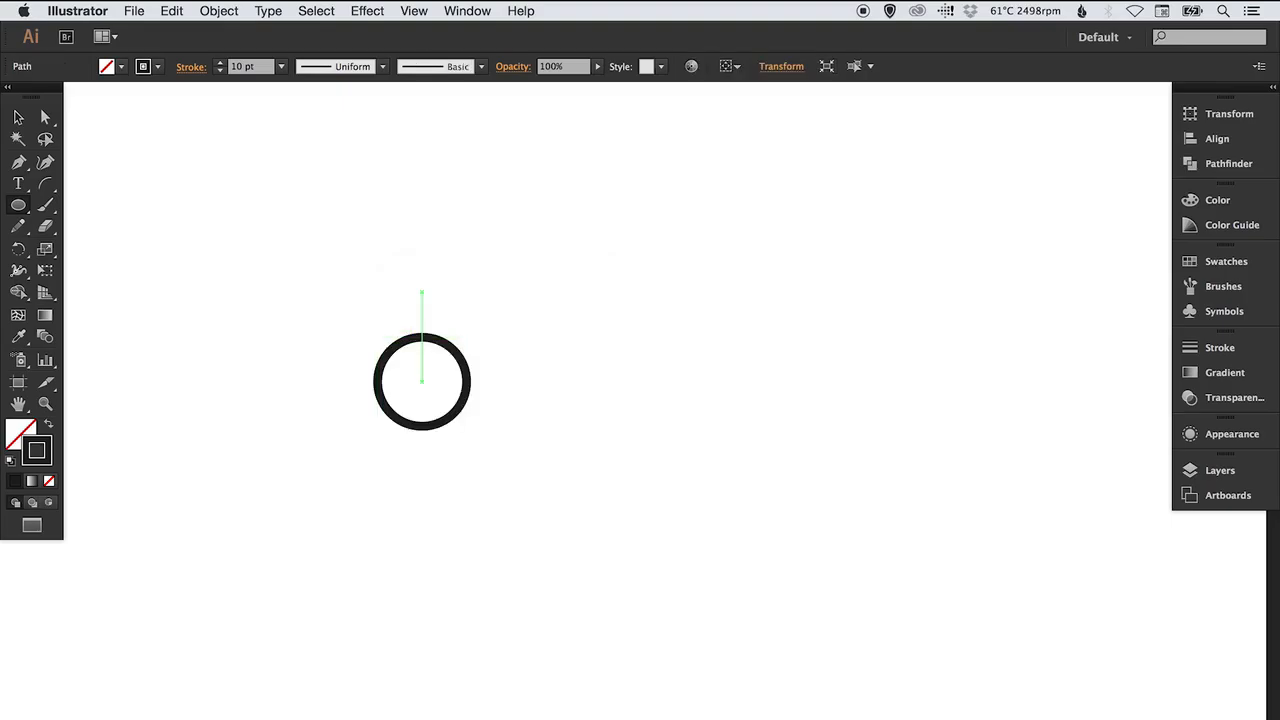
Swap the circle's fill and stroke so it has a solid dark fill and no outline.
{"action": "key", "text": "v"}
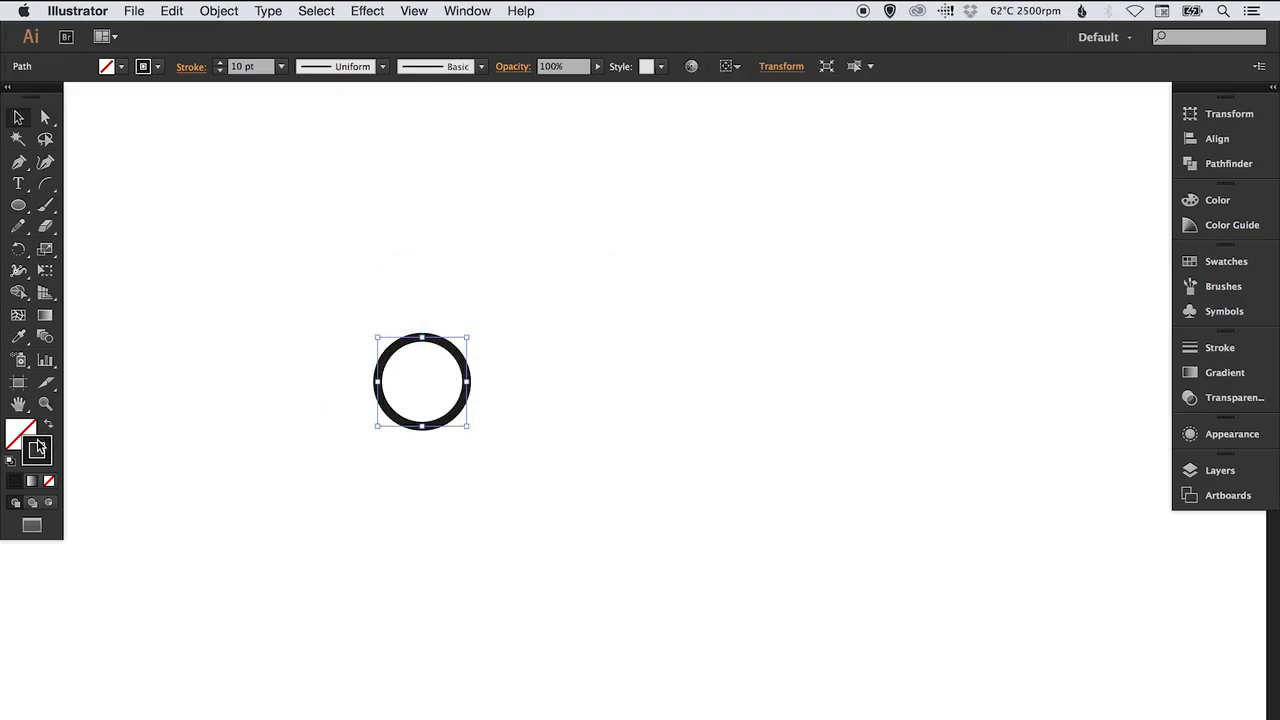
{"action": "left_click", "coordinate": [49, 426]}
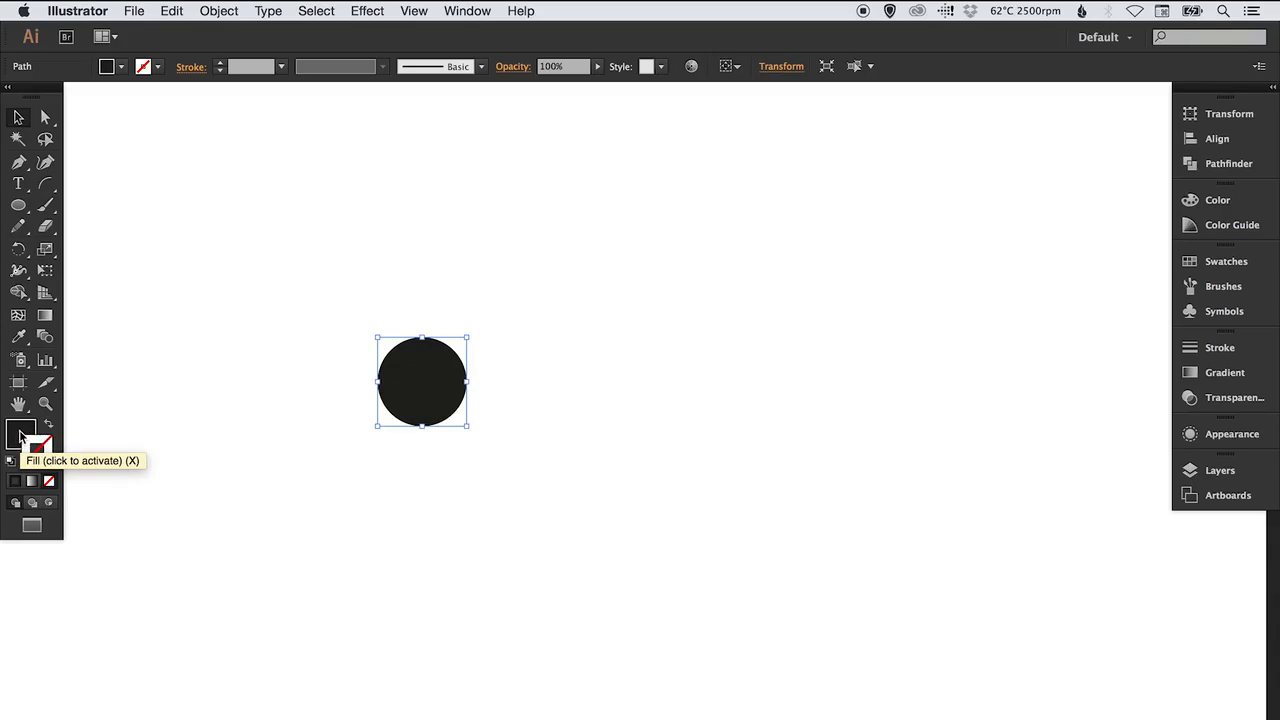
{"action": "left_click", "coordinate": [21, 432]}
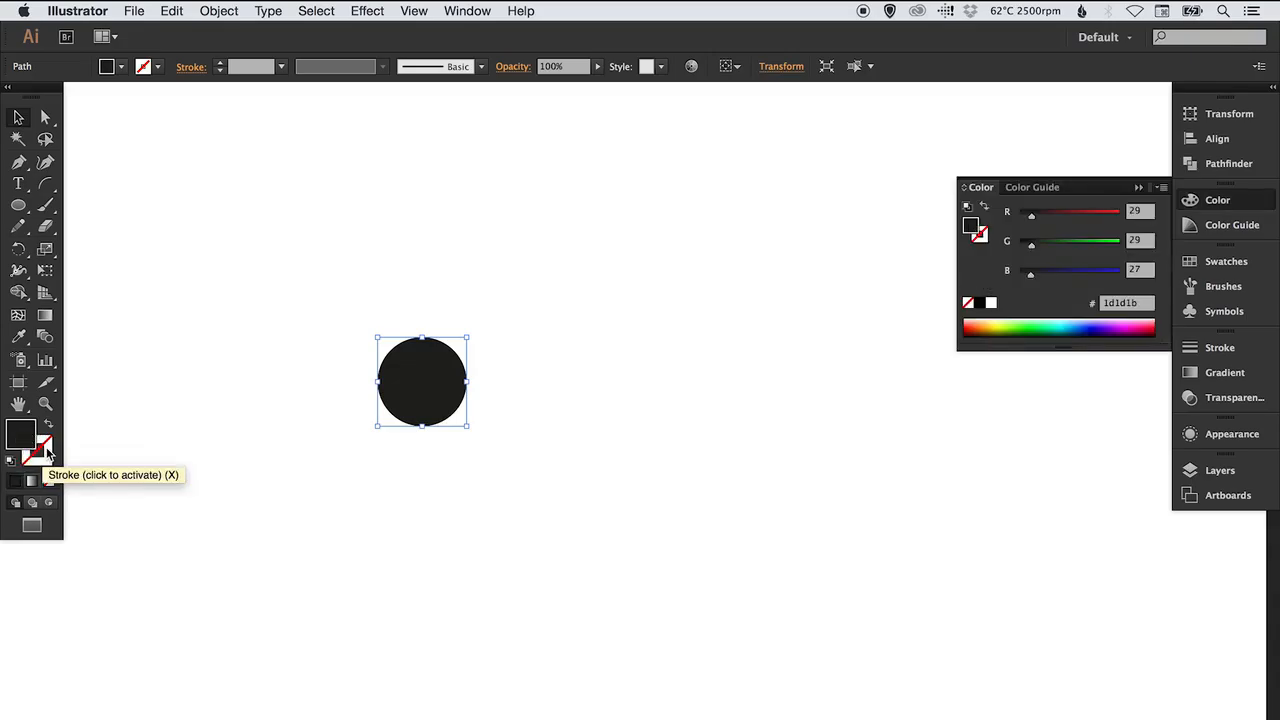
{"action": "left_click", "coordinate": [280, 371]}
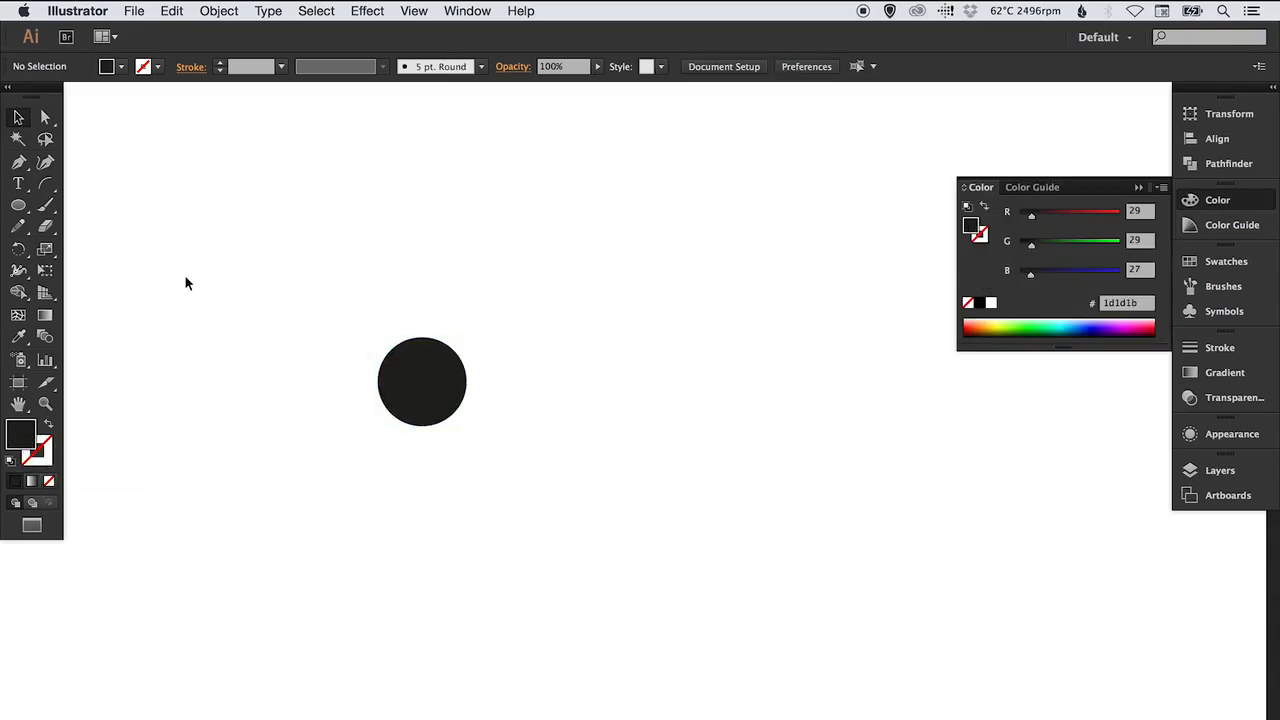
Copy the dark circle, paste it in place and move one circle horizontally right, leaving a gap between the two.
{"action": "left_click", "coordinate": [428, 366]}
{"action": "left_click", "coordinate": [172, 11]}
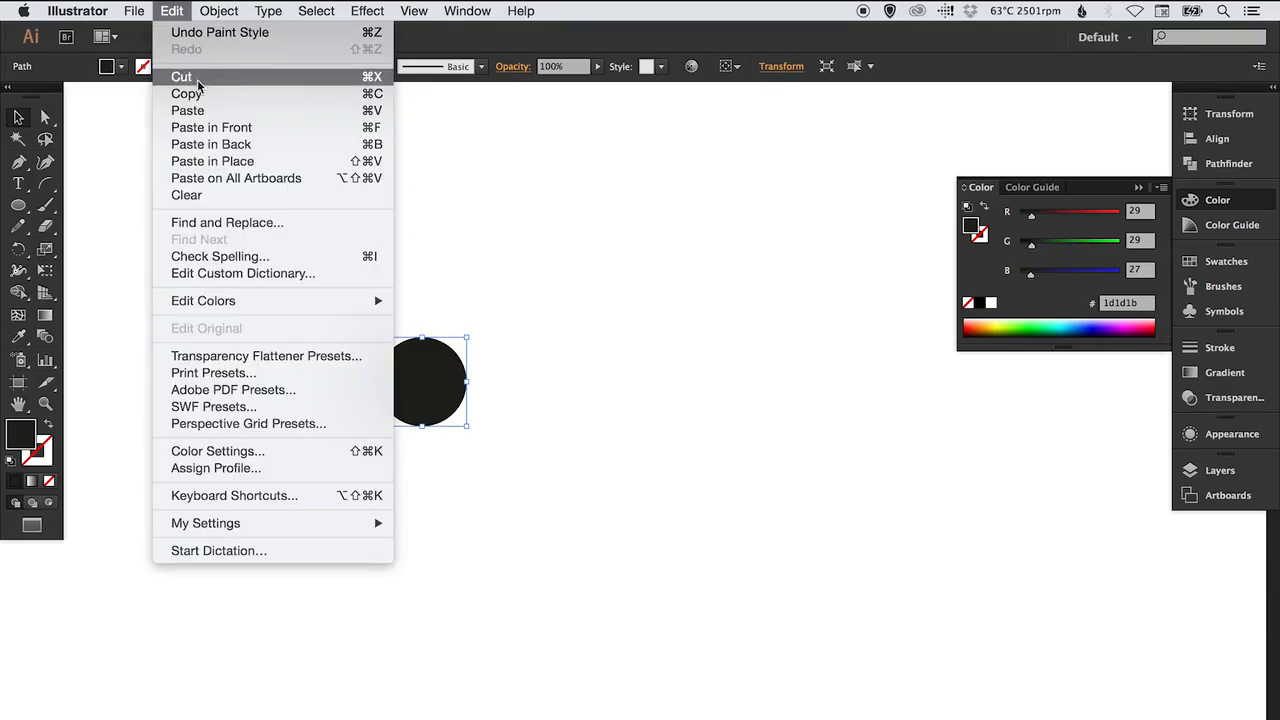
{"action": "left_click", "coordinate": [180, 92]}
{"action": "left_click", "coordinate": [172, 14]}
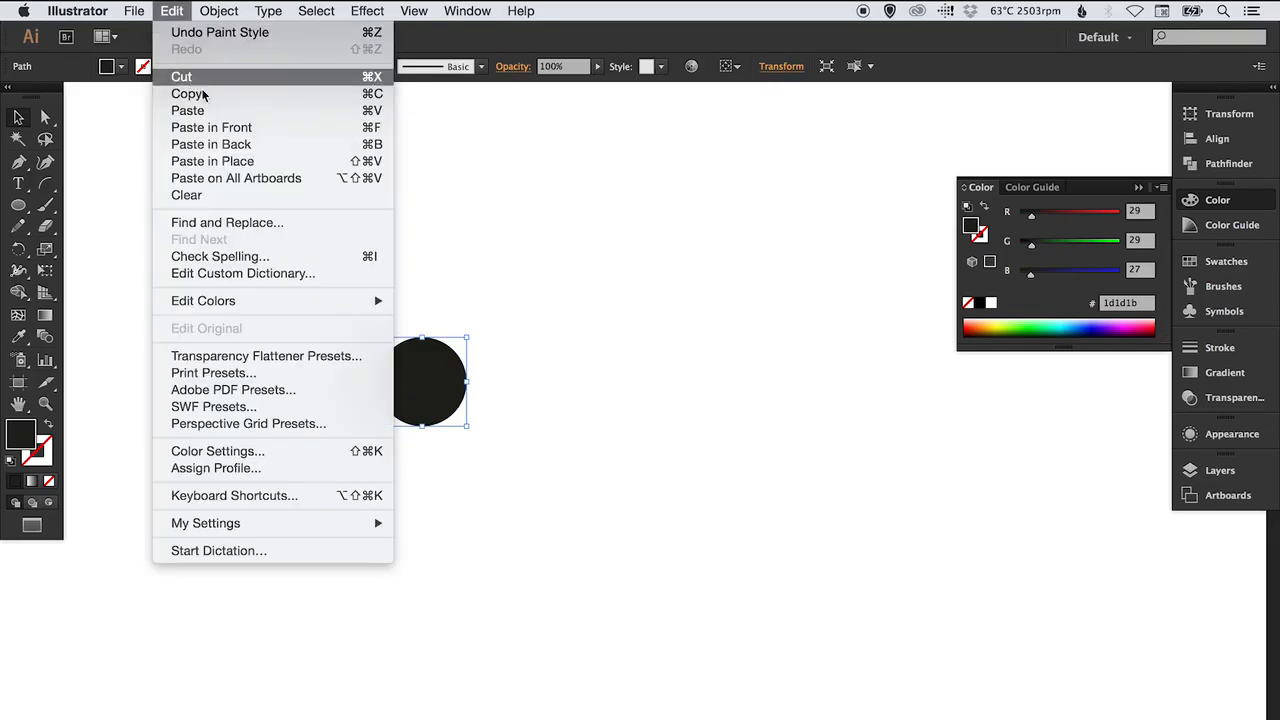
{"action": "left_click", "coordinate": [226, 161]}
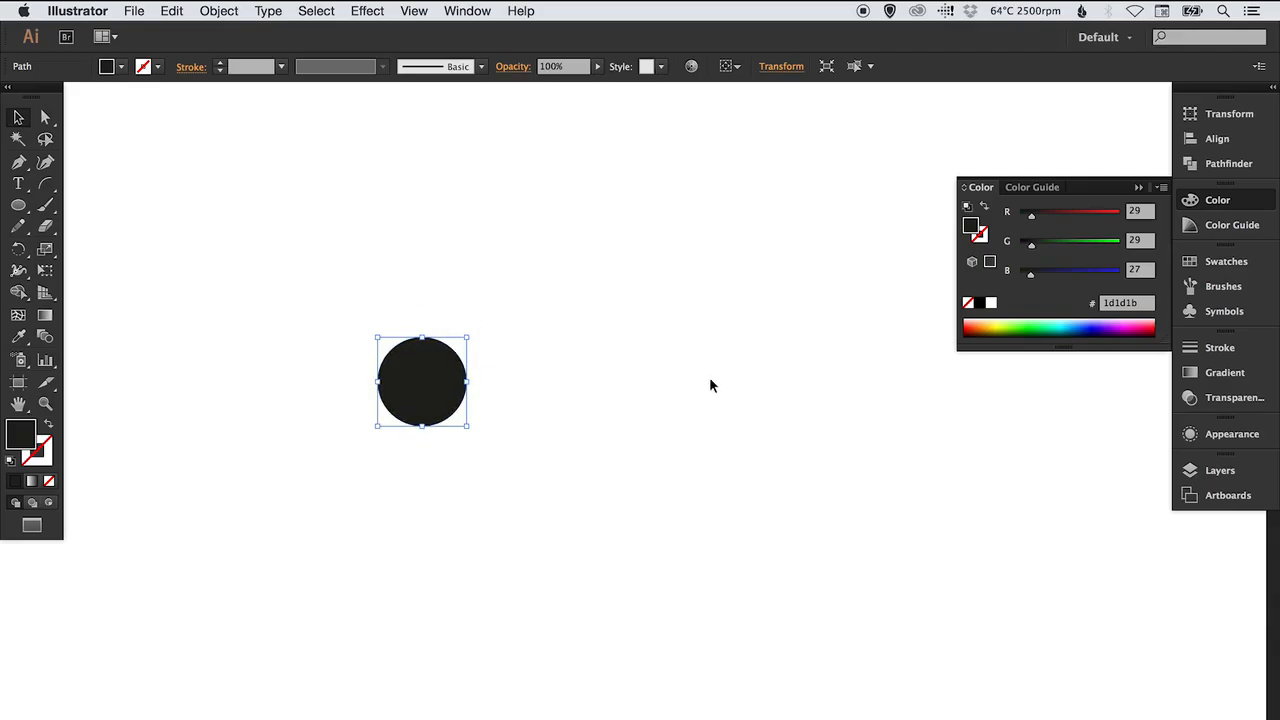
{"action": "left_click", "coordinate": [1219, 205]}
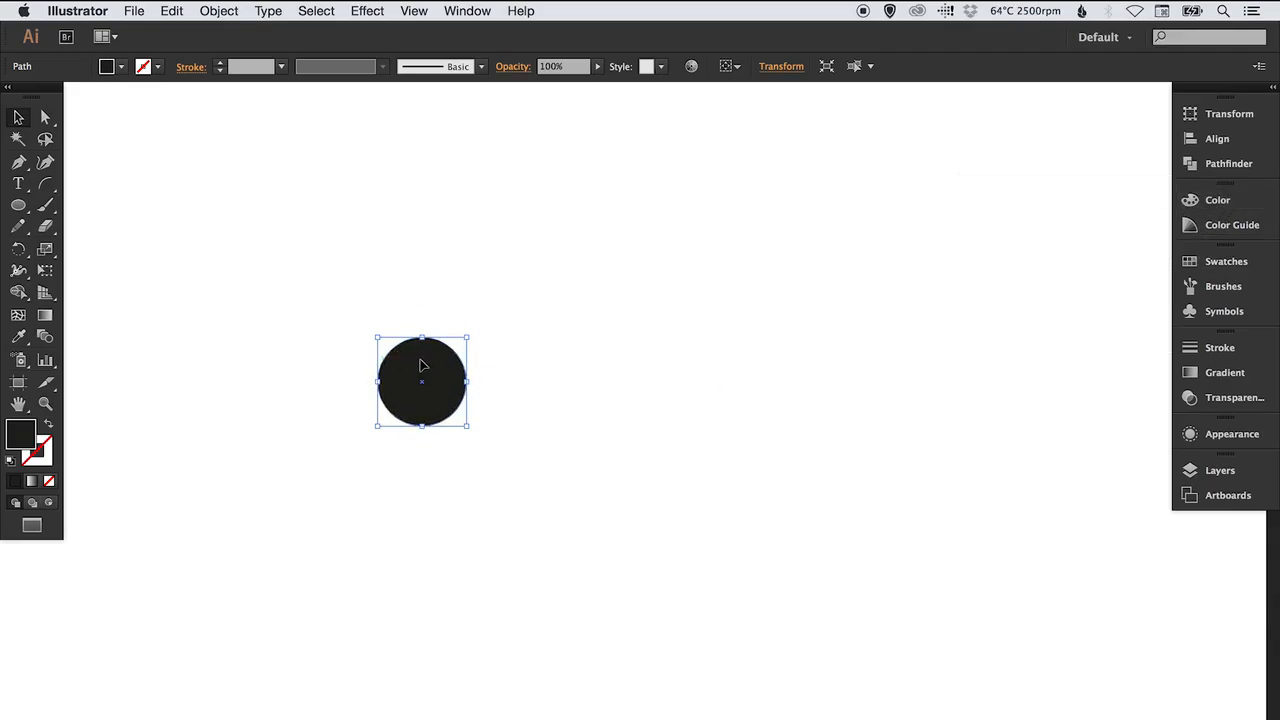
{"action": "left_click_drag", "start_coordinate": [418, 366], "coordinate": [598, 374]}
{"action": "left_click", "coordinate": [583, 292]}
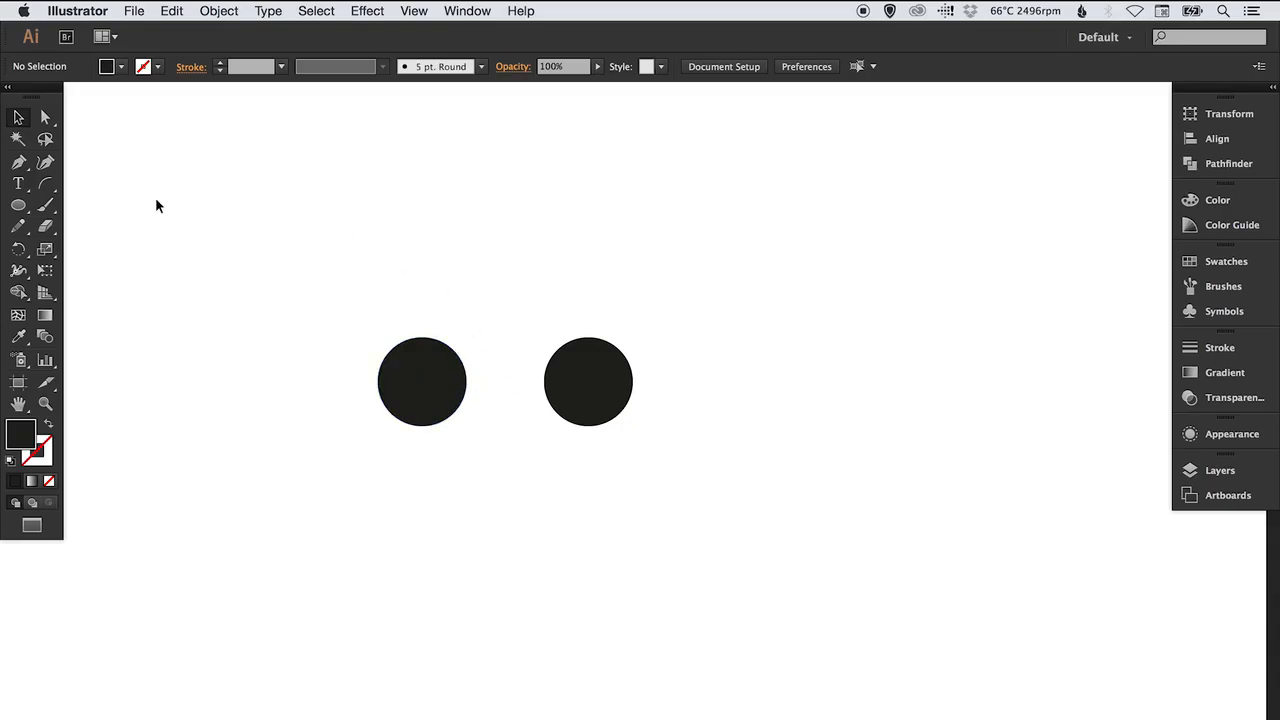
Draw a rectangle about 161 px wide and 87 px high above the two circles with the Rectangle tool.
{"action": "left_click", "coordinate": [18, 205]}
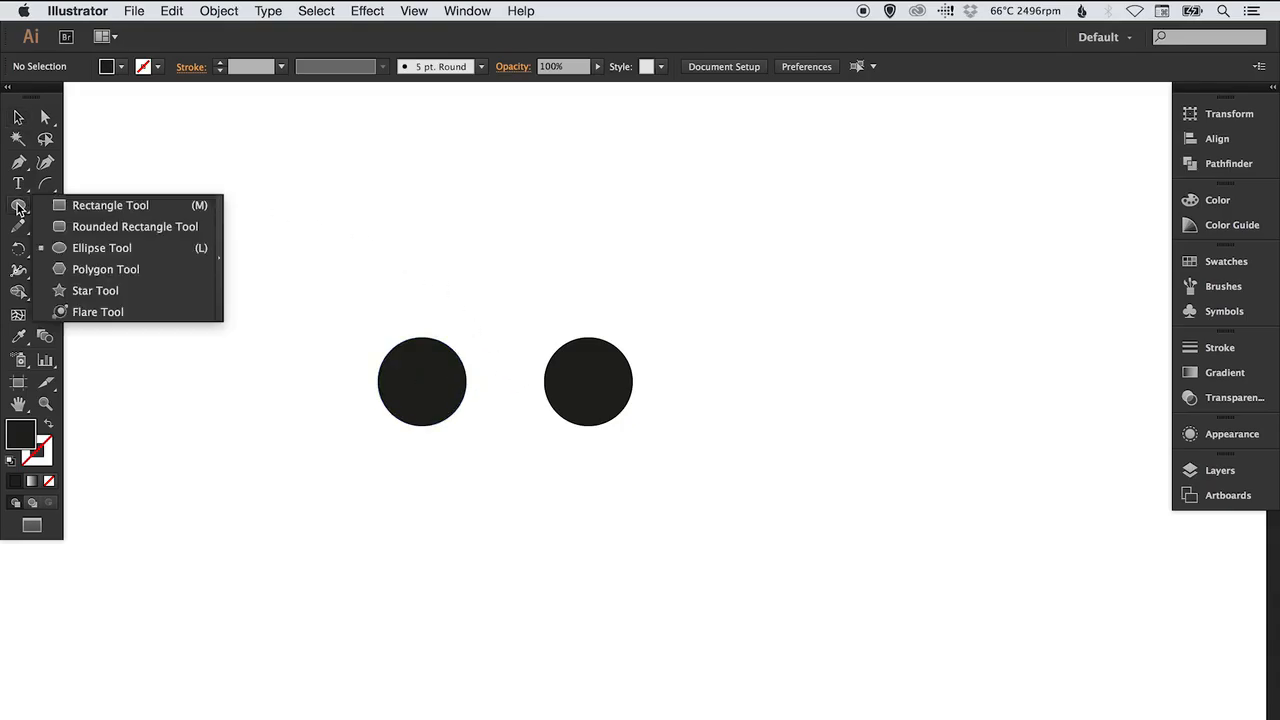
{"action": "left_click", "coordinate": [88, 207]}
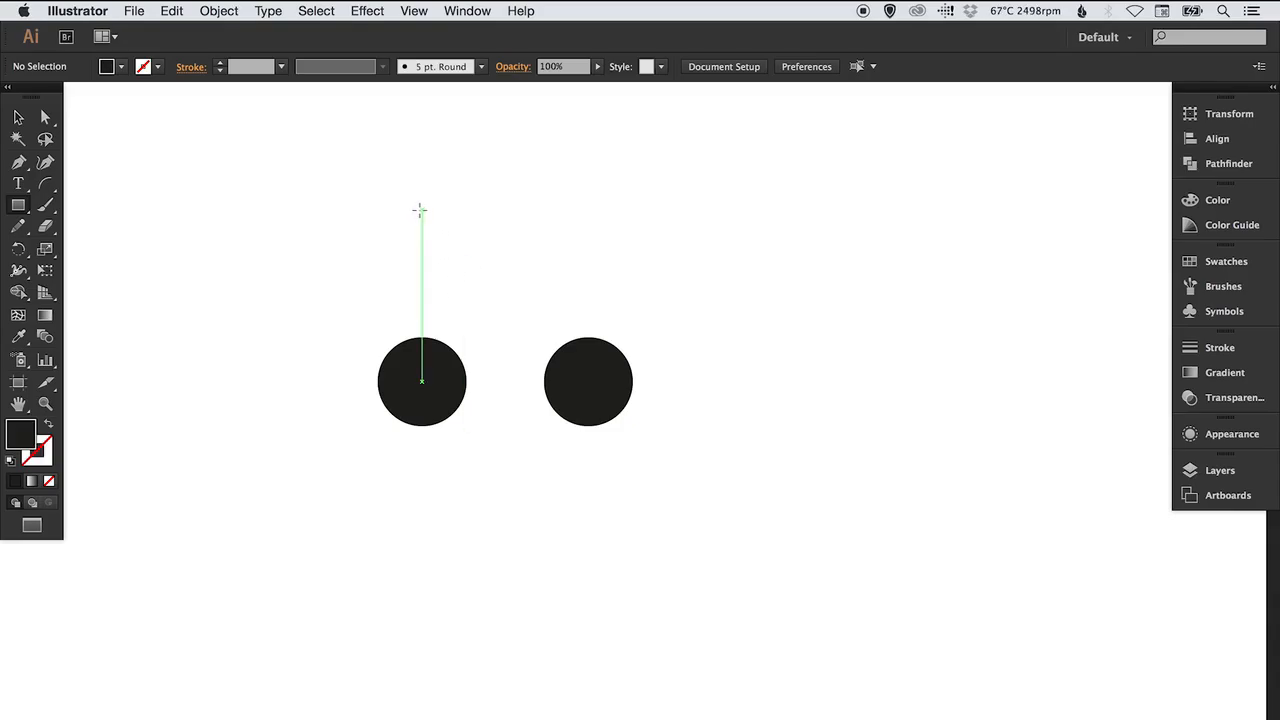
{"action": "left_click_drag", "start_coordinate": [423, 211], "coordinate": [566, 289]}
{"action": "key", "text": "v"}
{"action": "left_click", "coordinate": [635, 241]}
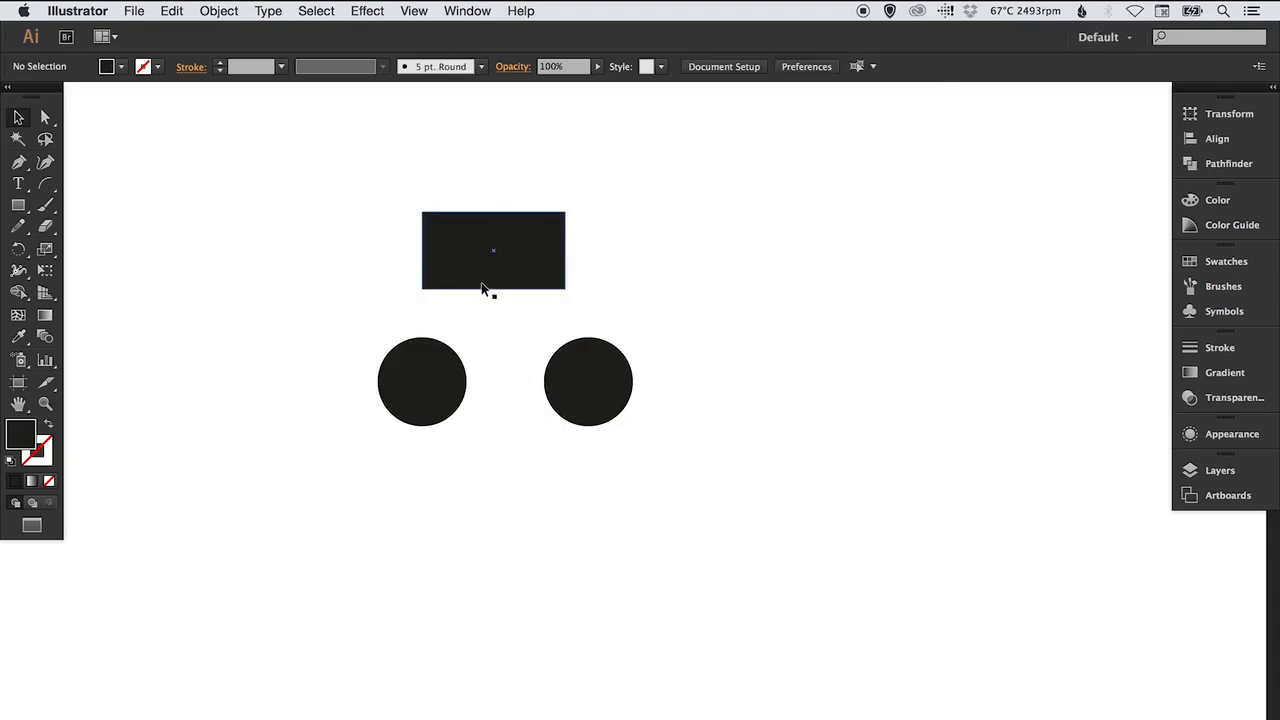
With Smart Guides on, move the rectangle between the circles, its left edge on the left circle's centre and its top flush with their tops.
{"action": "left_click", "coordinate": [413, 11]}
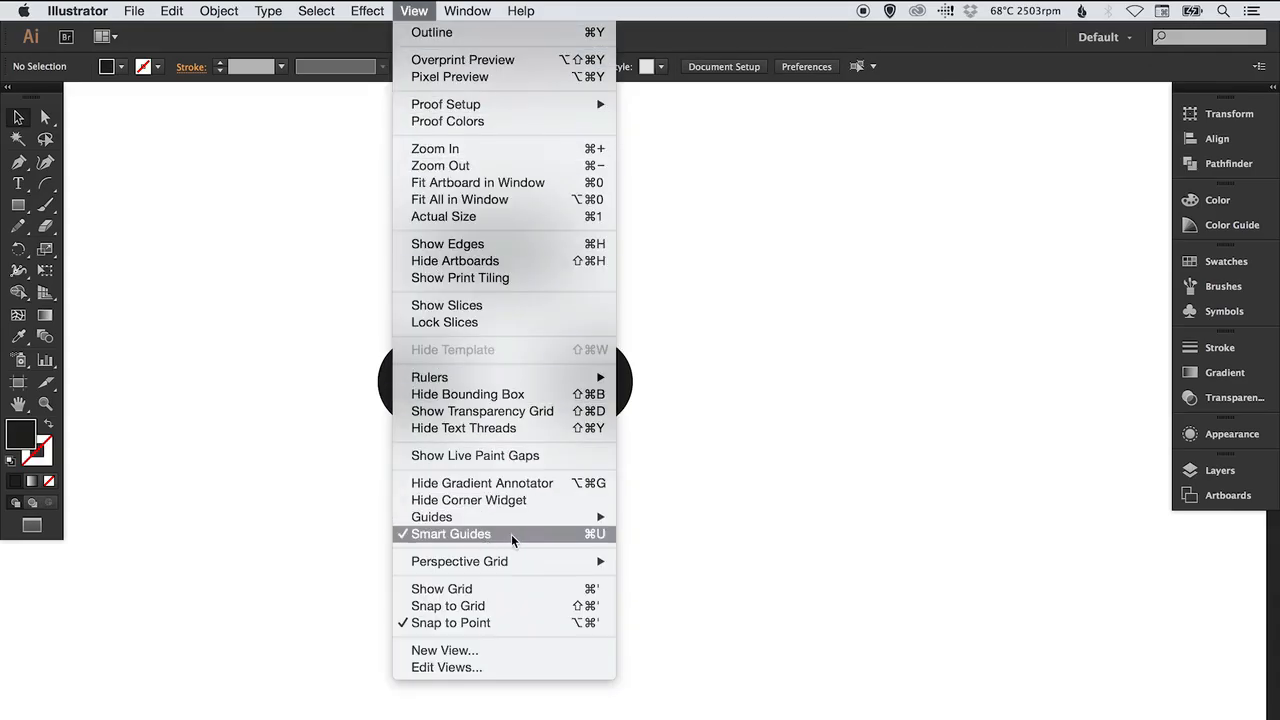
{"action": "left_click", "coordinate": [412, 10]}
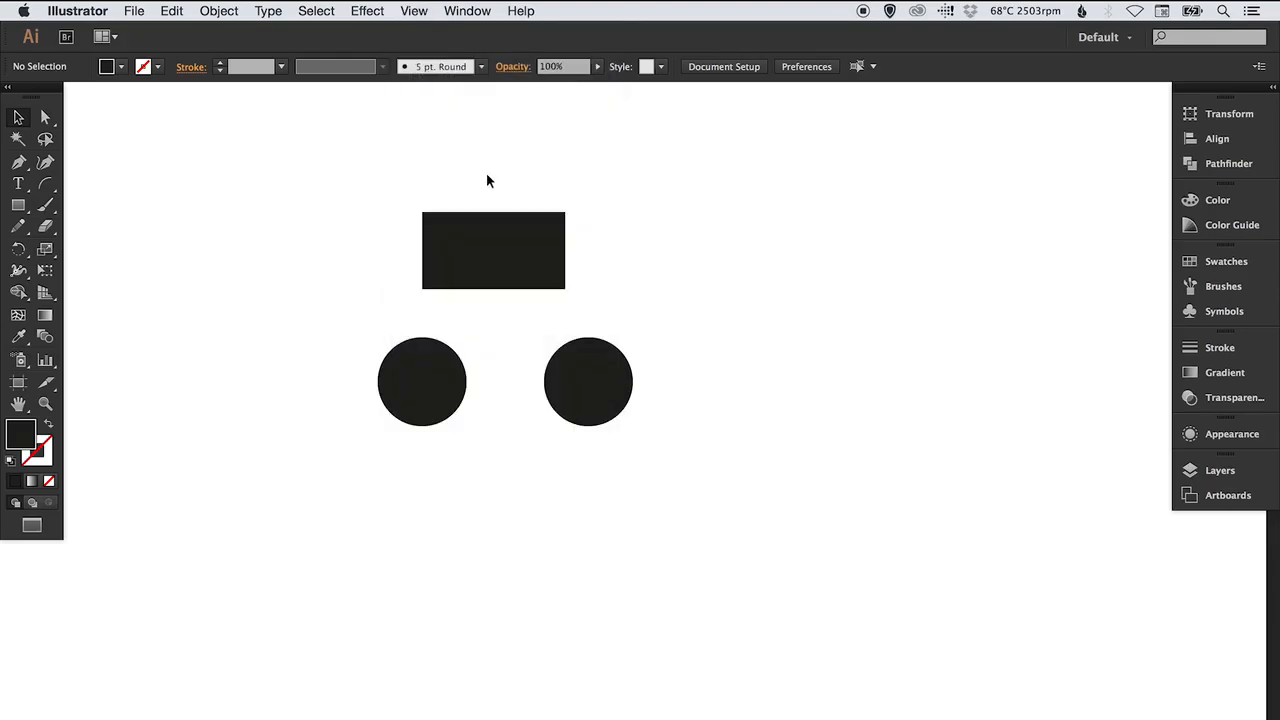
{"action": "left_click_drag", "start_coordinate": [489, 245], "coordinate": [503, 213]}
{"action": "left_click", "coordinate": [726, 220]}
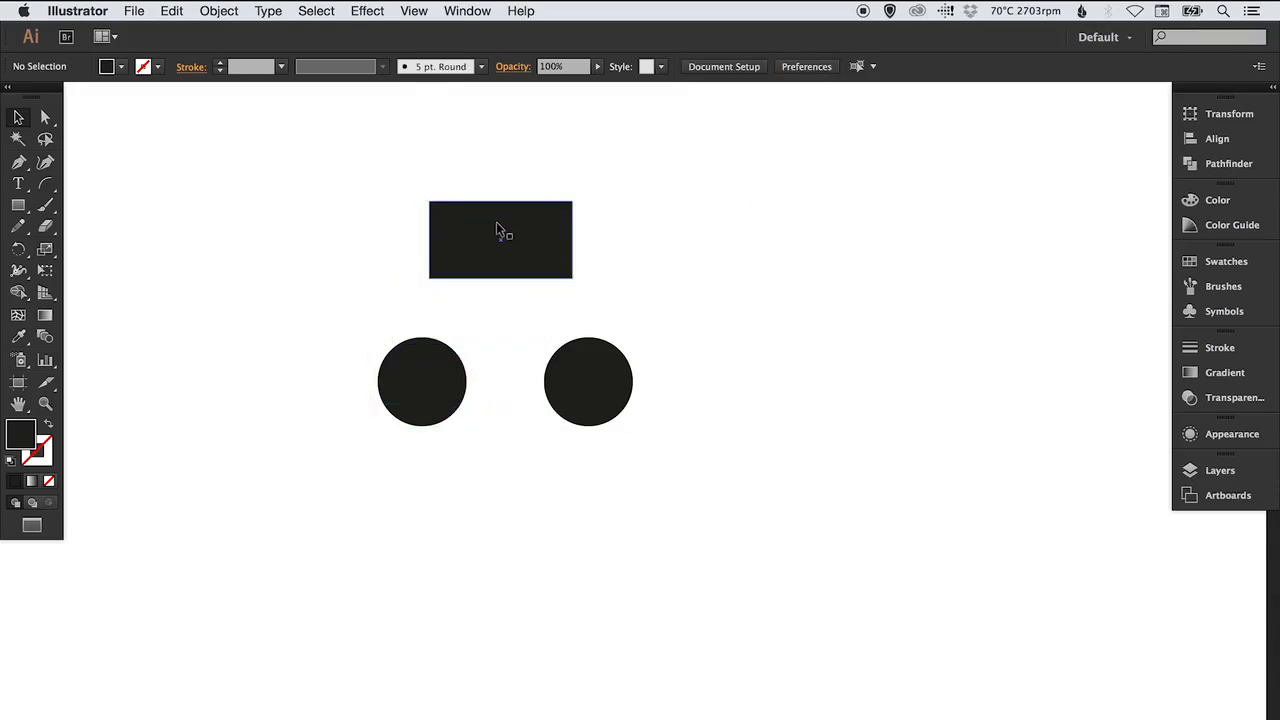
{"action": "left_click_drag", "start_coordinate": [497, 221], "coordinate": [488, 333]}
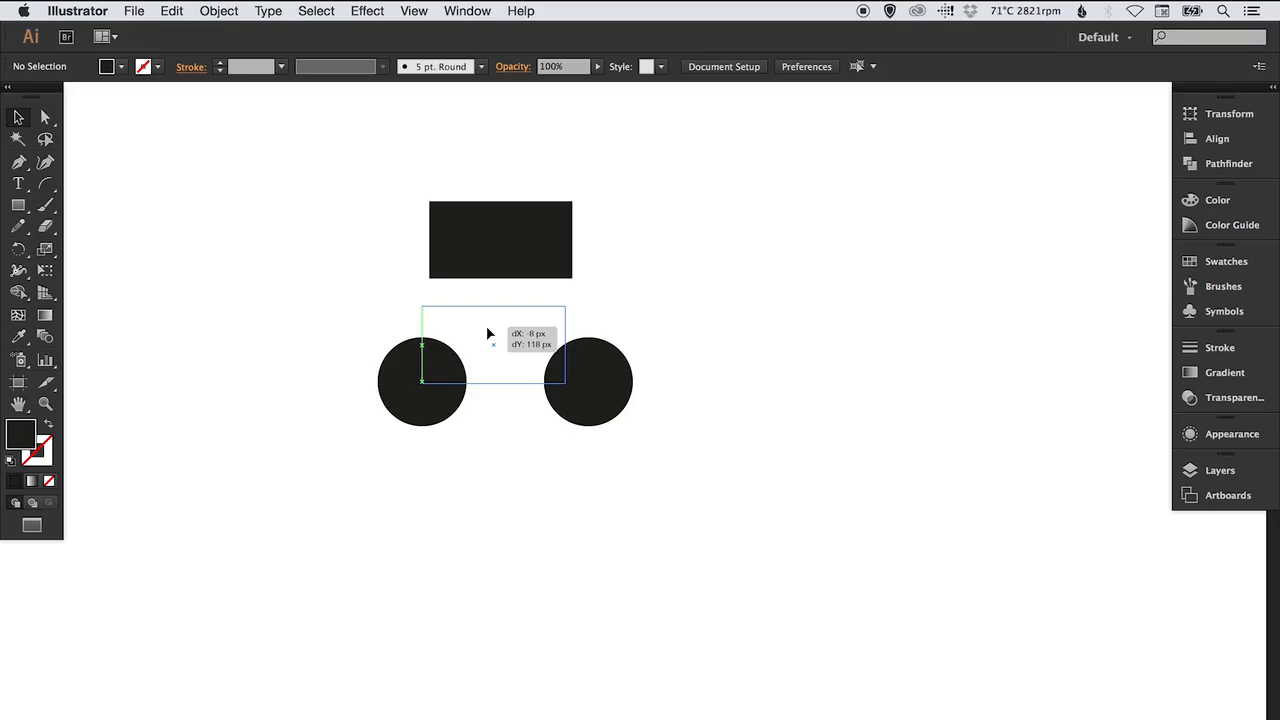
{"action": "left_click_drag", "start_coordinate": [488, 333], "coordinate": [488, 334]}
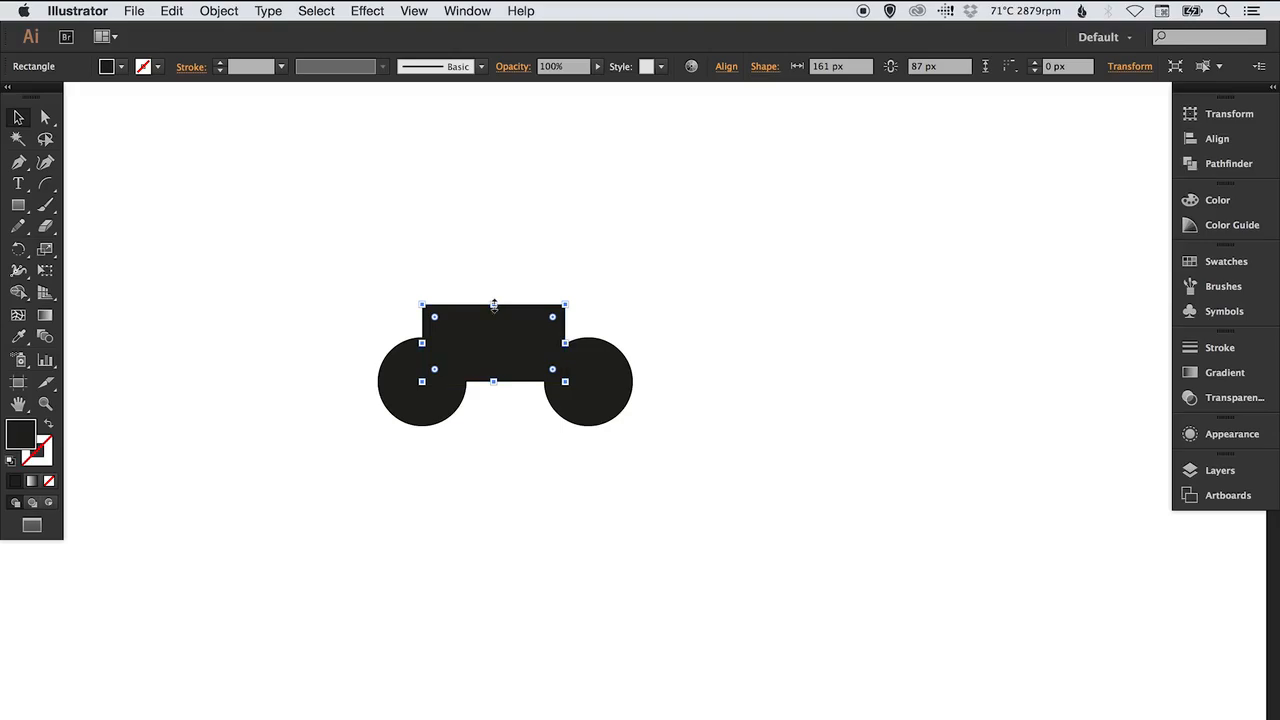
{"action": "left_click_drag", "start_coordinate": [478, 322], "coordinate": [477, 357]}
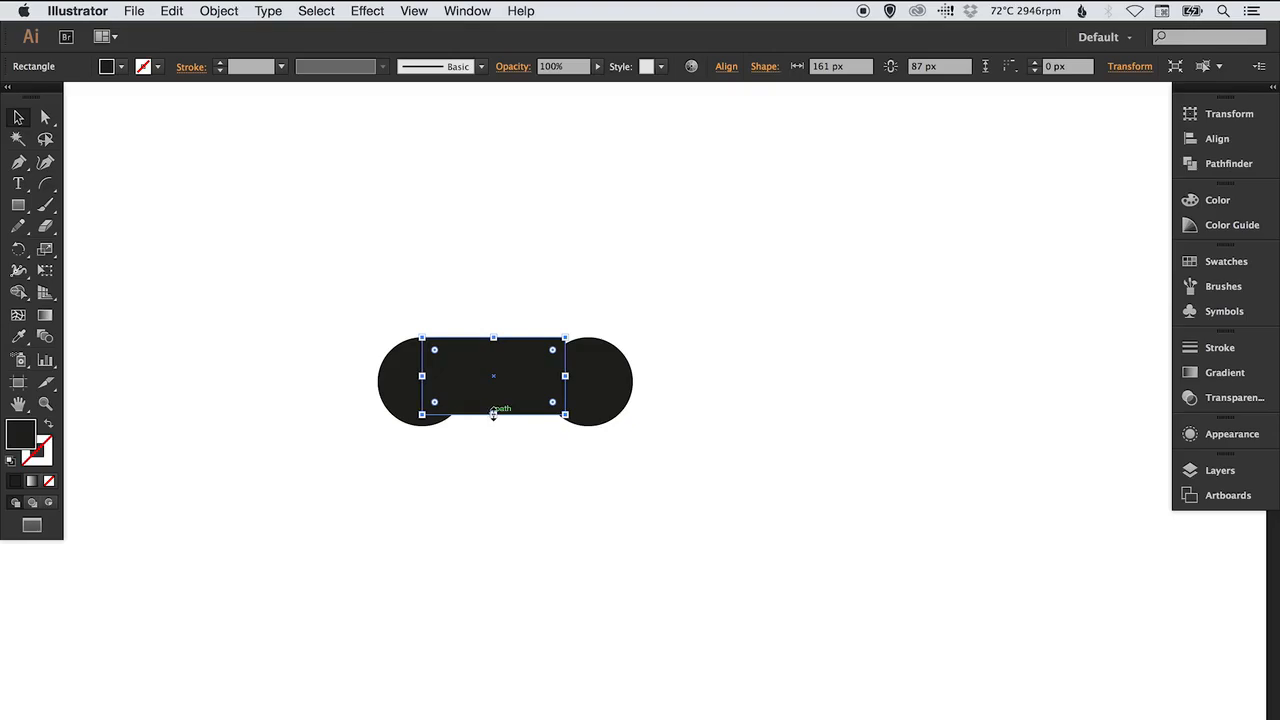
Stretch the rectangle to 187 px by 100 px, reaching the circles' bottom edge and the right circle's centre.
{"action": "left_click_drag", "start_coordinate": [493, 416], "coordinate": [497, 428]}
{"action": "left_click", "coordinate": [418, 442]}
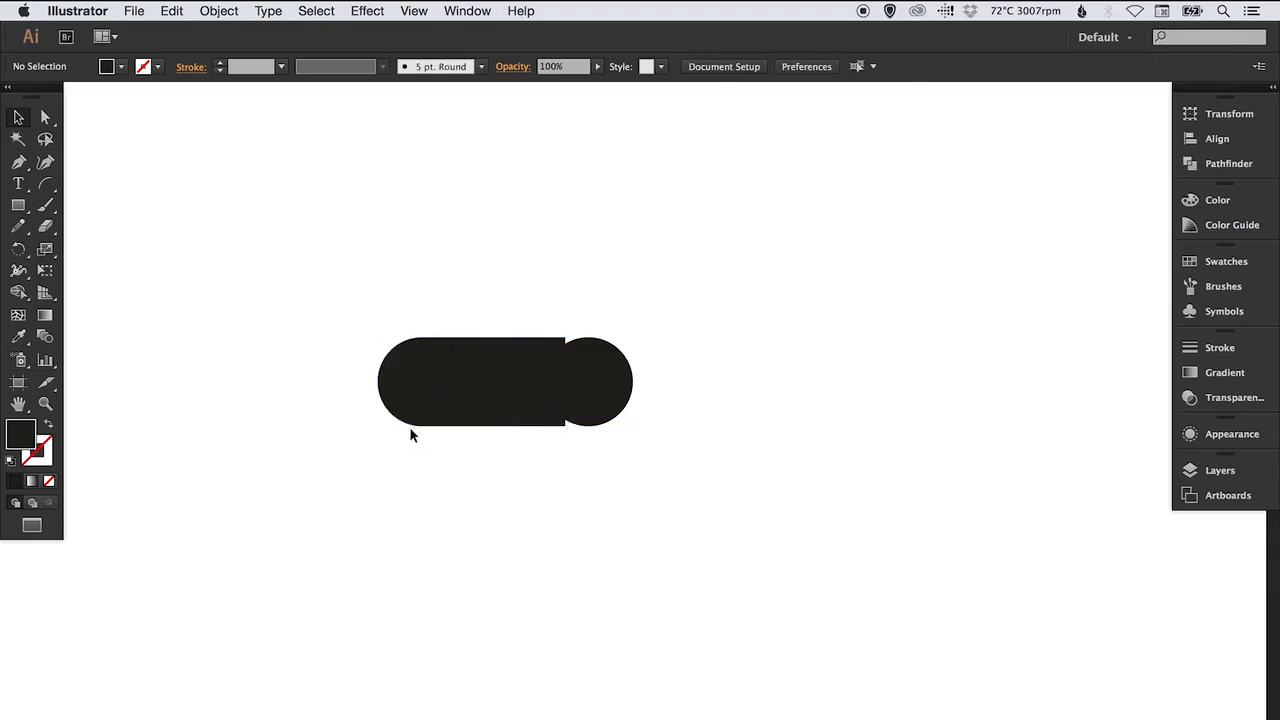
{"action": "left_click", "coordinate": [547, 353]}
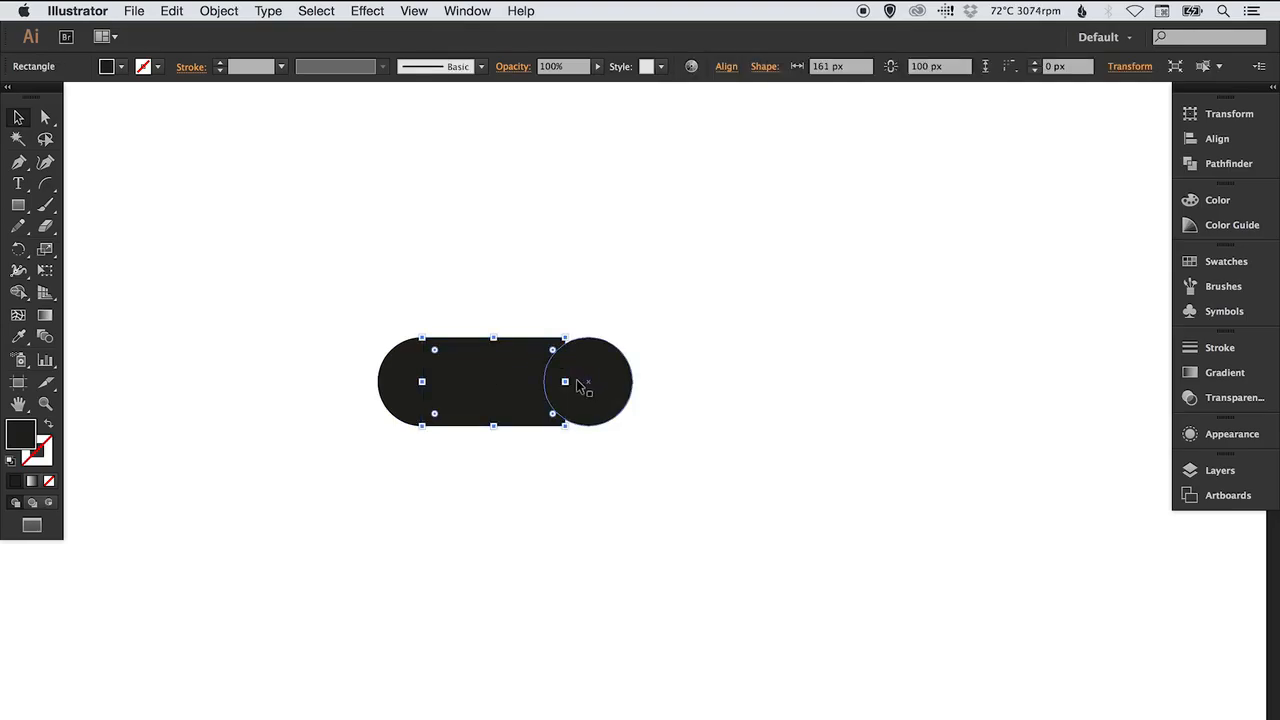
{"action": "left_click_drag", "start_coordinate": [566, 382], "coordinate": [589, 378]}
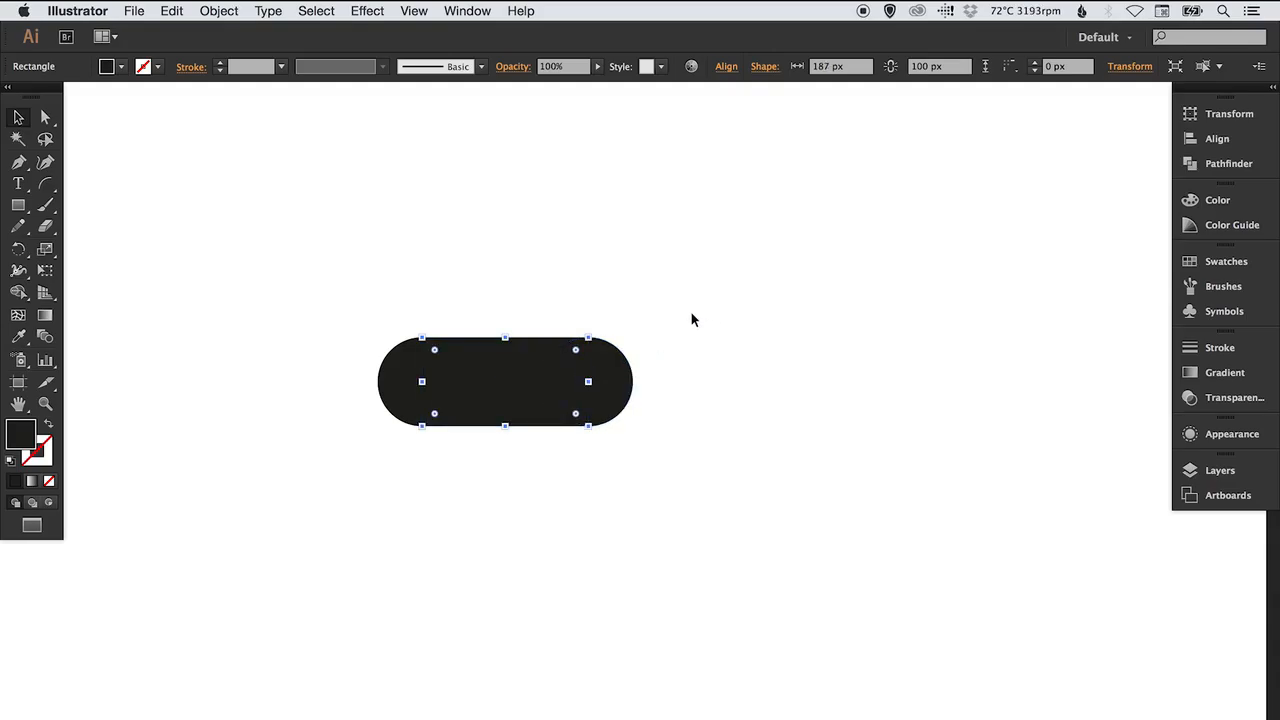
Examine how the rectangle and the two circles overlap by comparing the Outline and Preview views.
{"action": "key", "text": "space"}
{"action": "left_click_drag", "start_coordinate": [691, 314], "coordinate": [783, 323]}
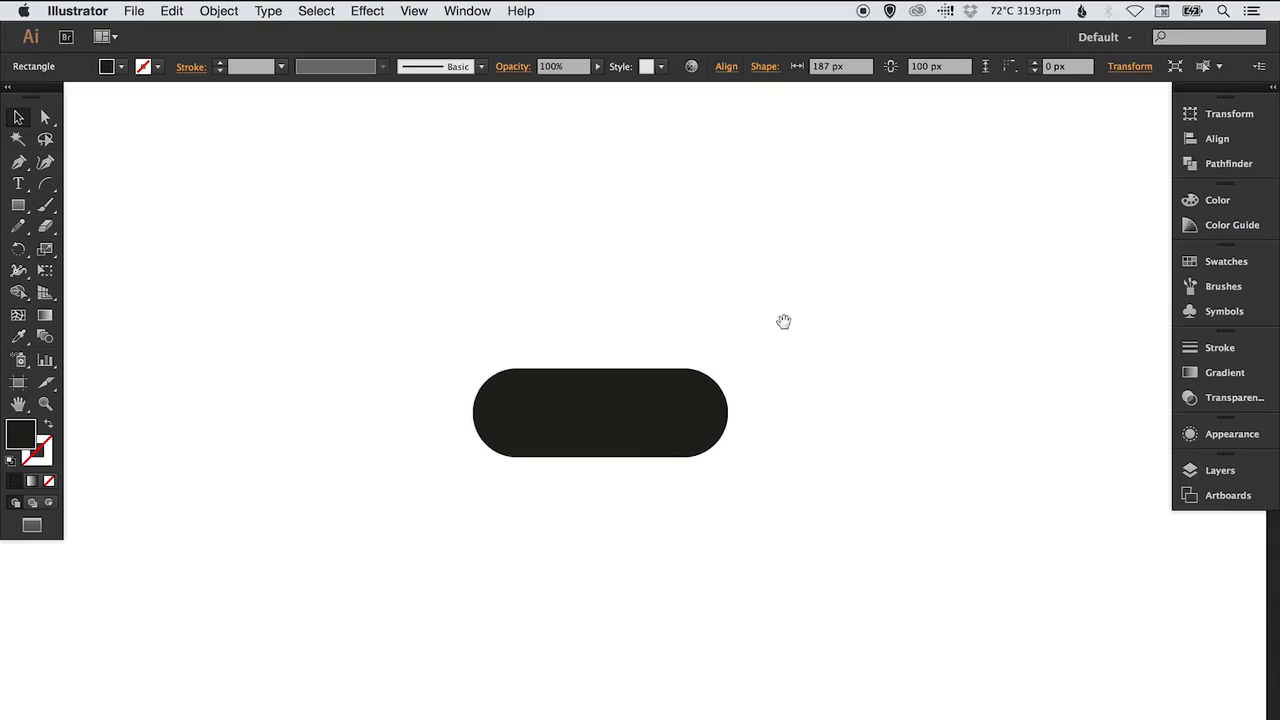
{"action": "left_click", "coordinate": [742, 296]}
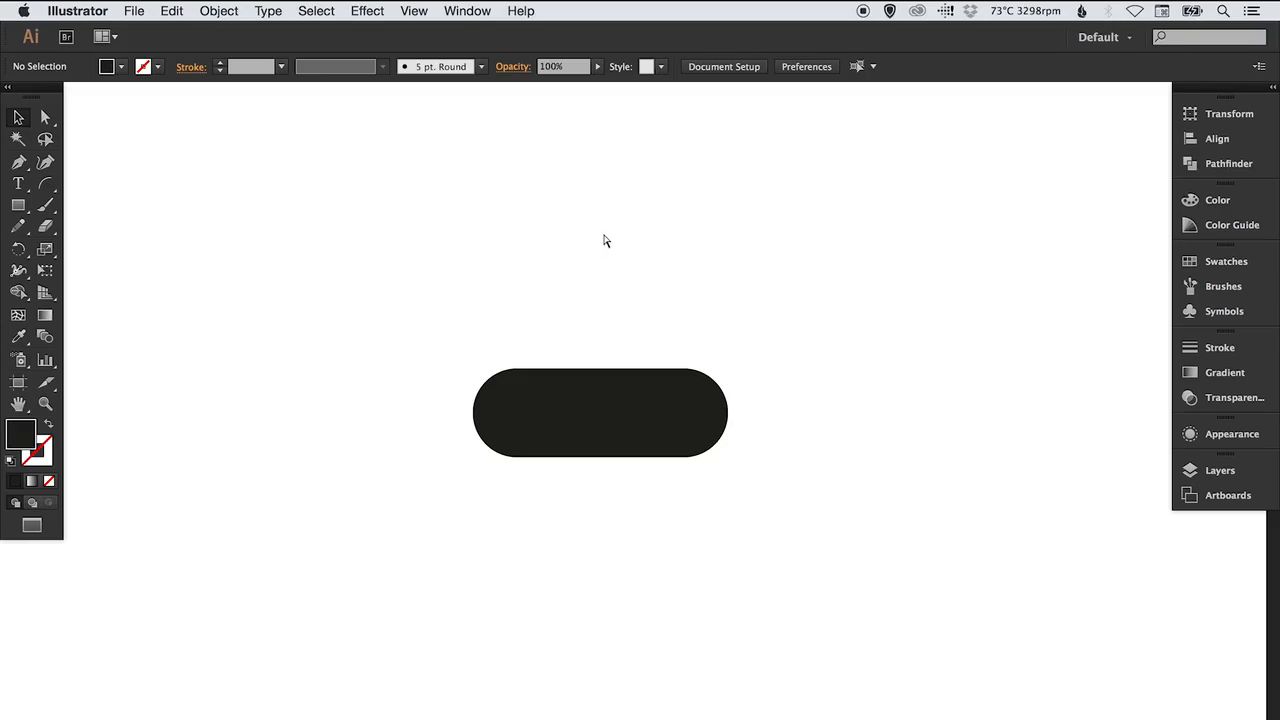
{"action": "key", "text": "super+y"}
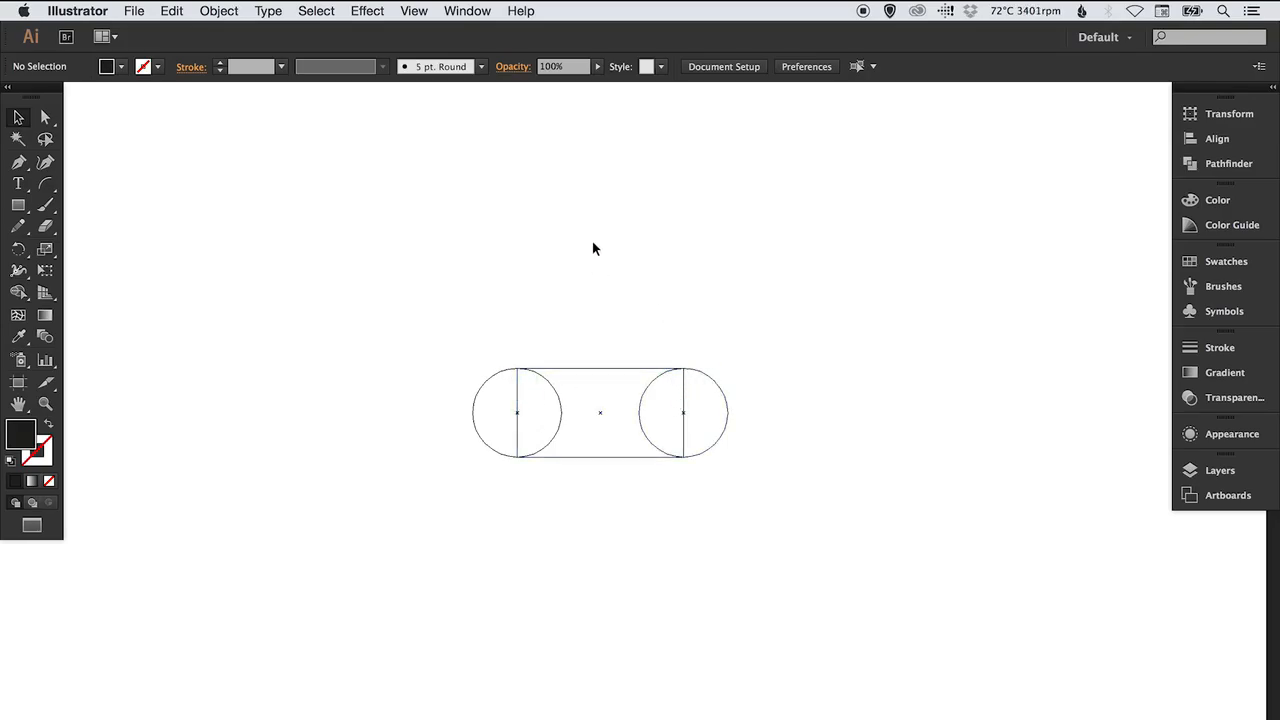
{"action": "key", "text": "super+y"}
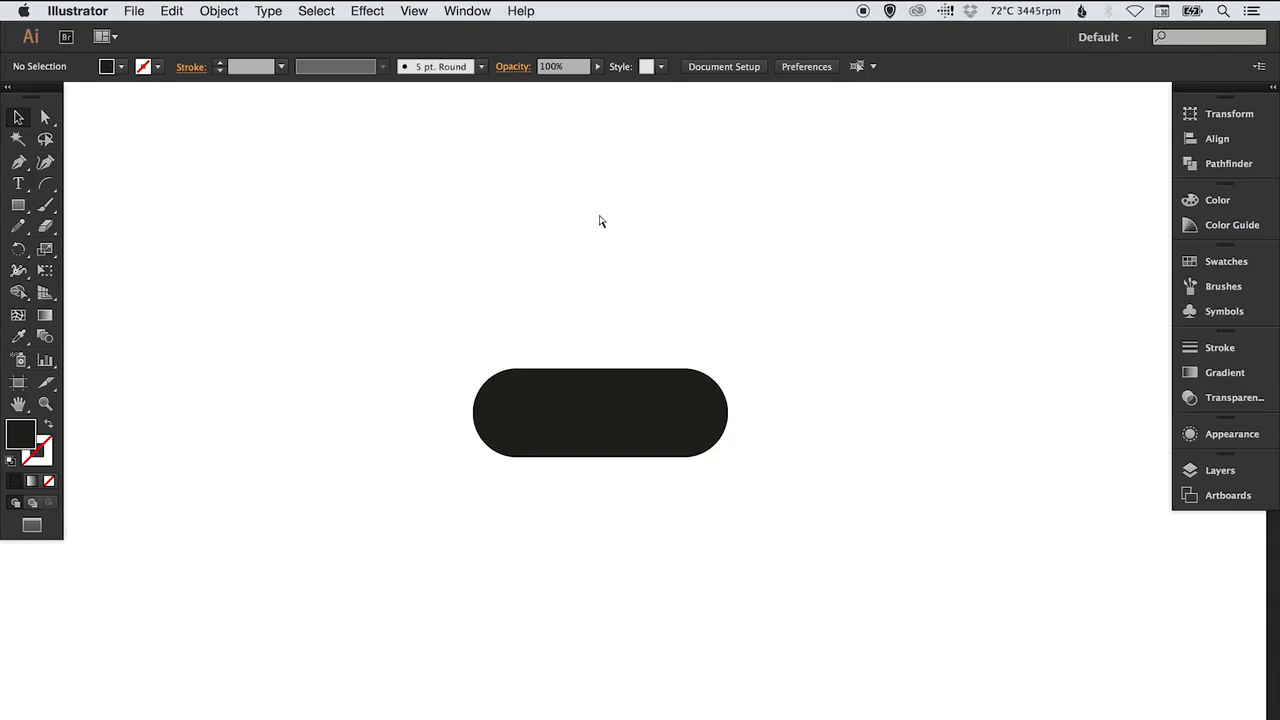
{"action": "key", "text": "super+y"}
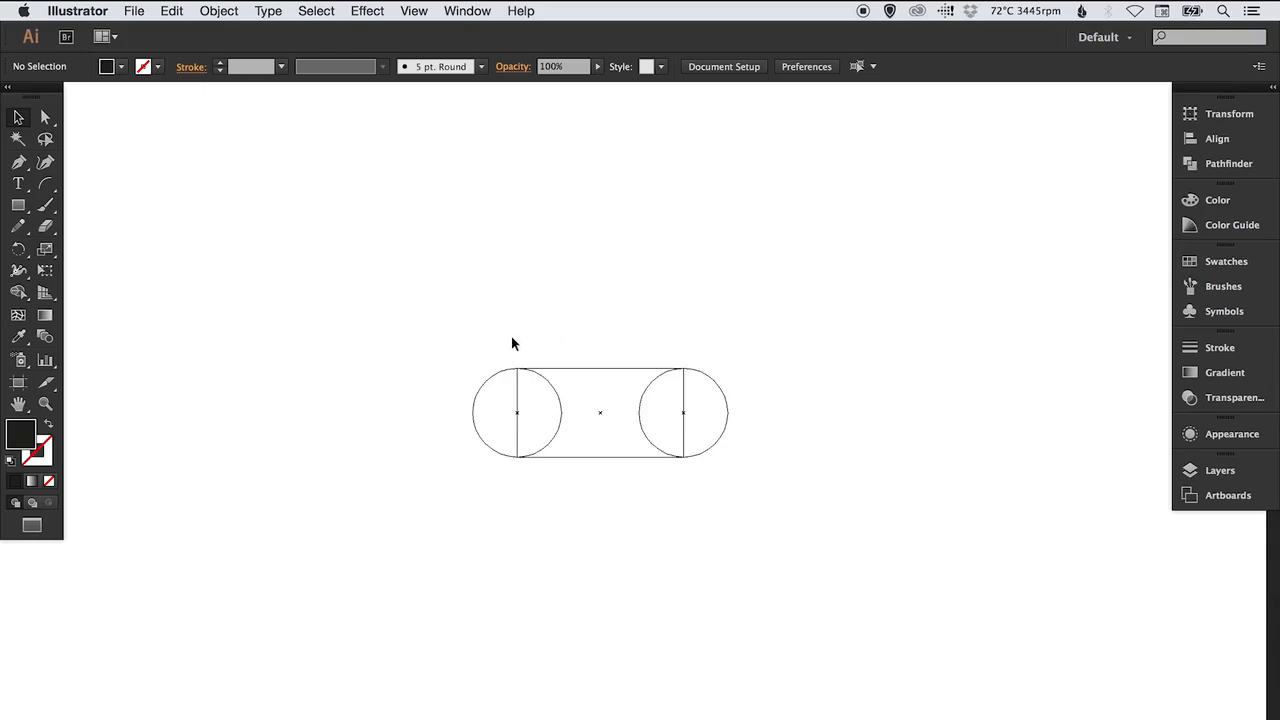
Try uniting the two circles and the rectangle in Outline view with Pathfinder, and undo the merge.
{"action": "left_click_drag", "start_coordinate": [447, 385], "coordinate": [784, 495]}
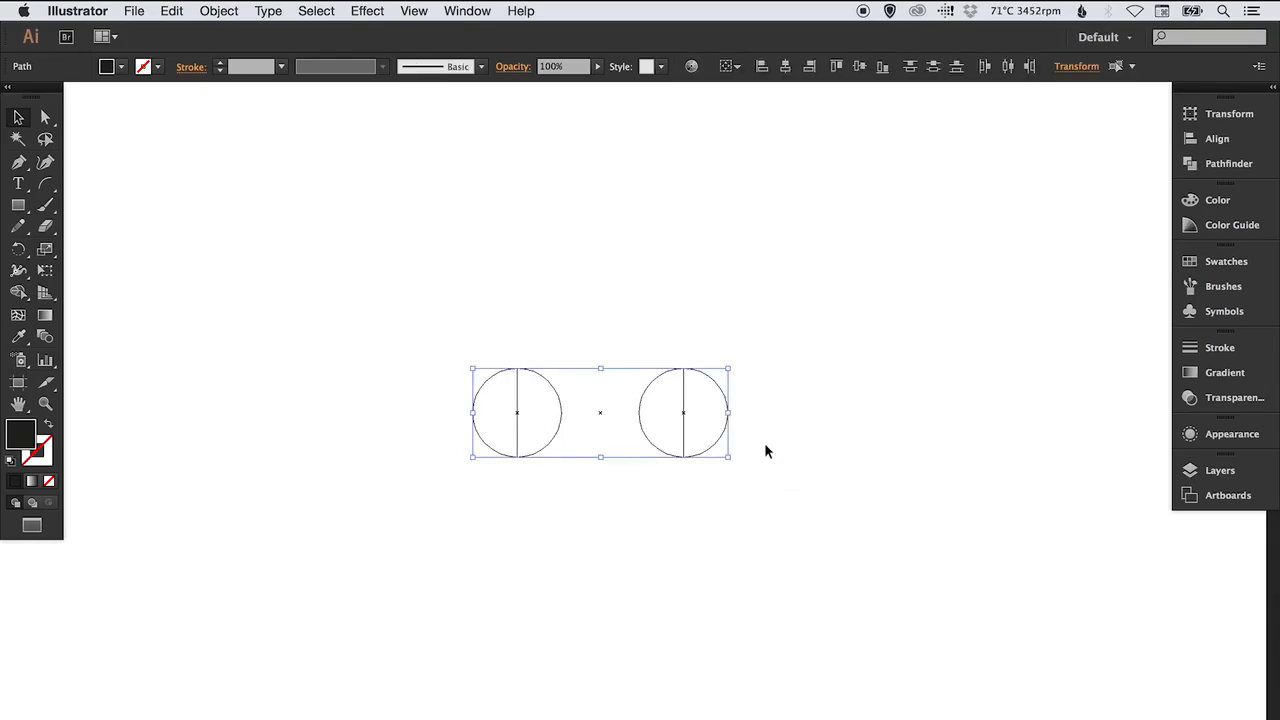
{"action": "left_click", "coordinate": [1229, 165]}
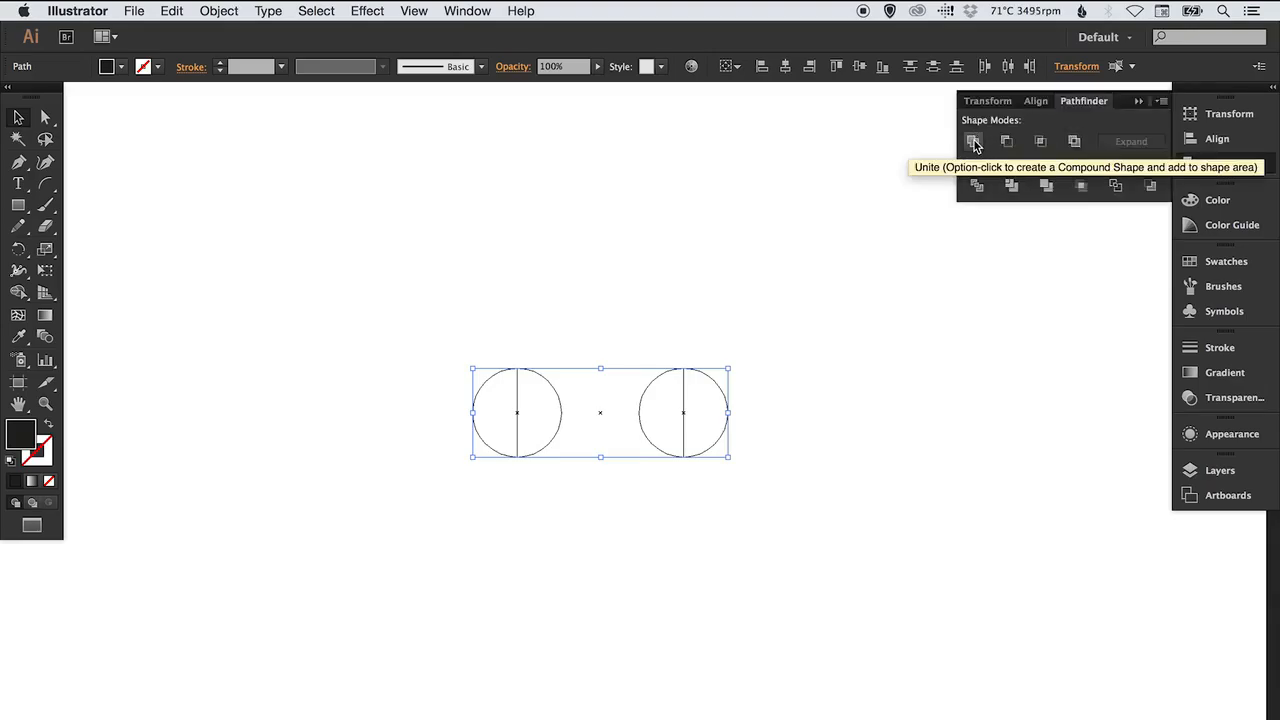
{"action": "left_click", "coordinate": [975, 143]}
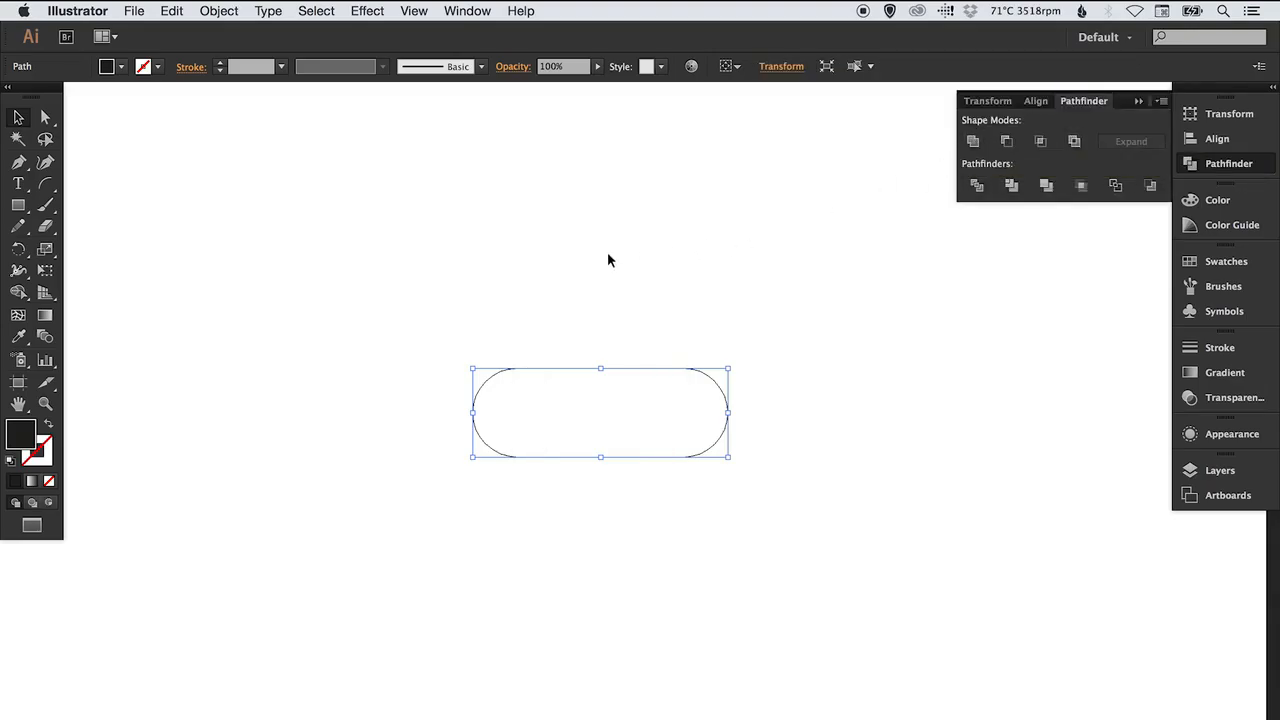
{"action": "left_click", "coordinate": [524, 345]}
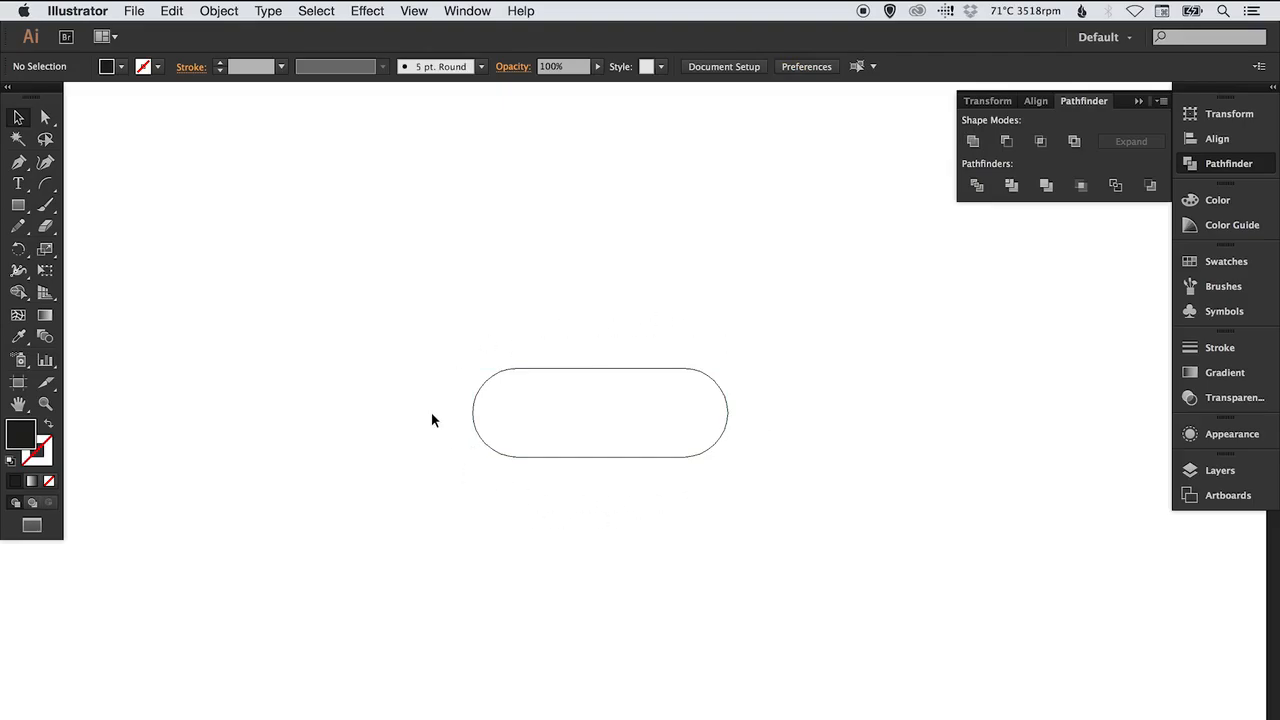
{"action": "left_click", "coordinate": [1200, 165]}
{"action": "key", "text": "super+z"}
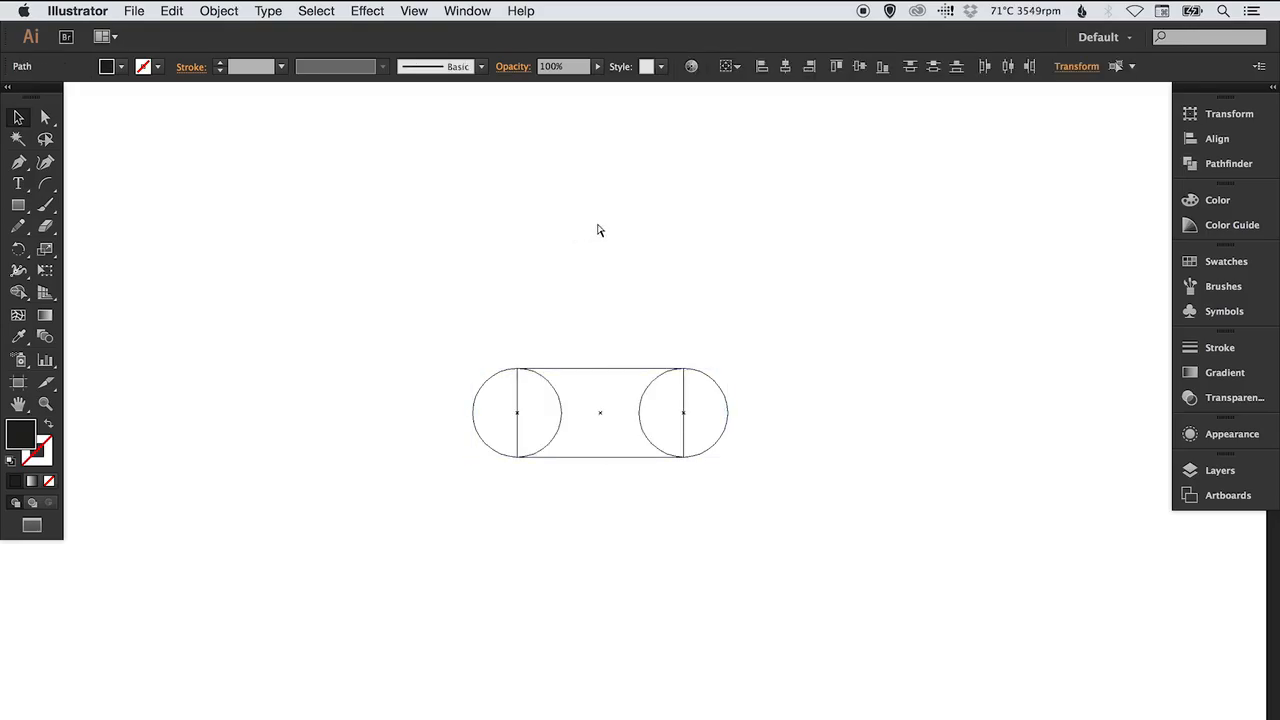
Unite the two circles and the rectangle into one pill shape in Preview view and inspect its contour in Outline view.
{"action": "key", "text": "super+y"}
{"action": "left_click_drag", "start_coordinate": [464, 329], "coordinate": [730, 490]}
{"action": "left_click", "coordinate": [1212, 165]}
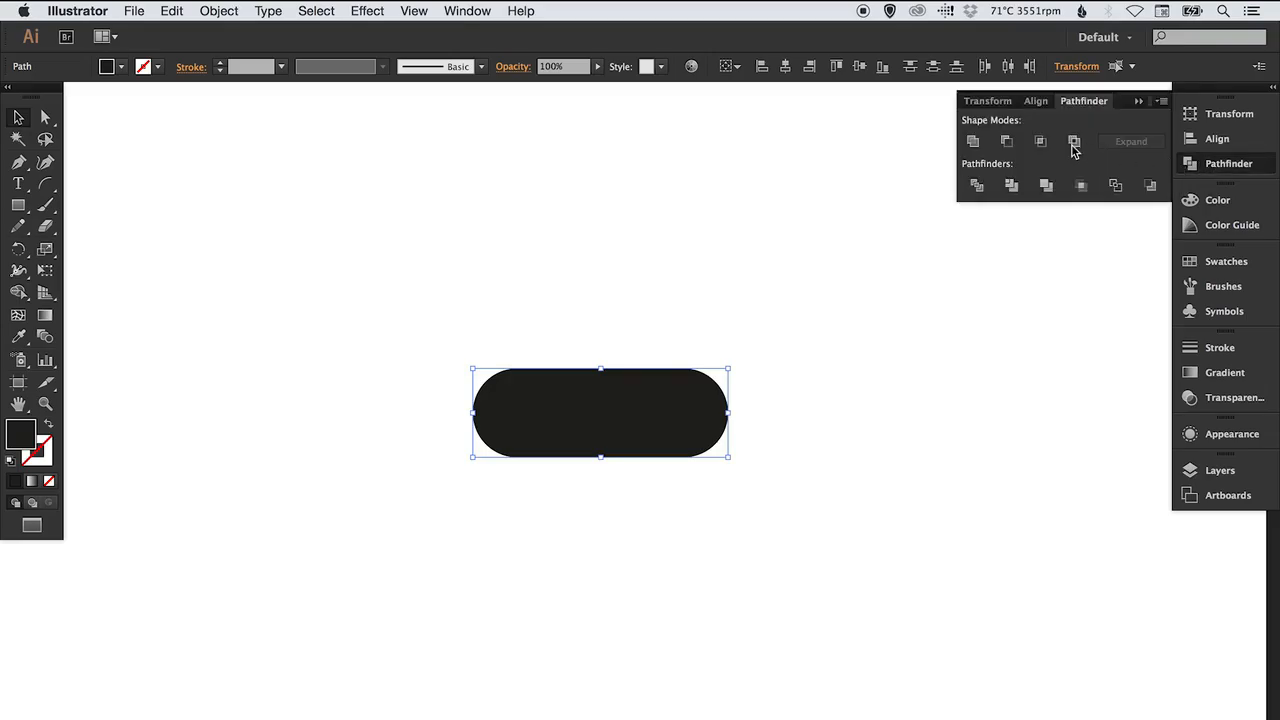
{"action": "left_click", "coordinate": [973, 142]}
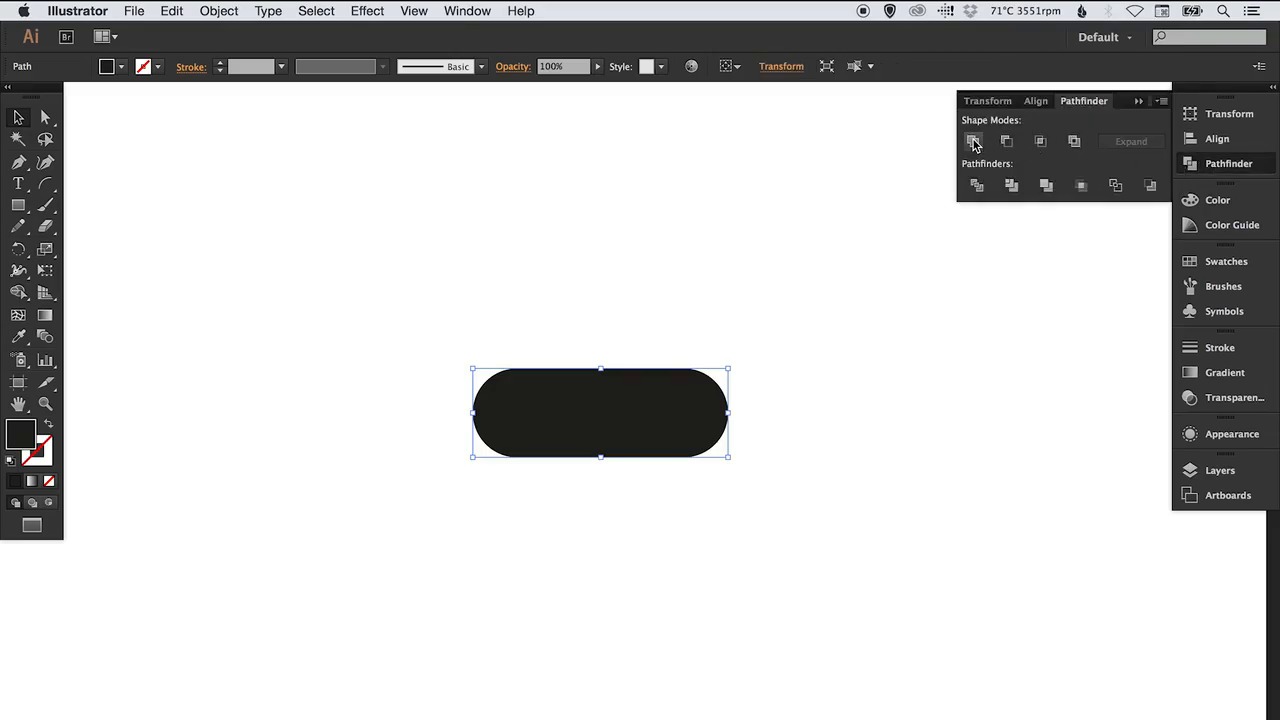
{"action": "left_click", "coordinate": [1228, 165]}
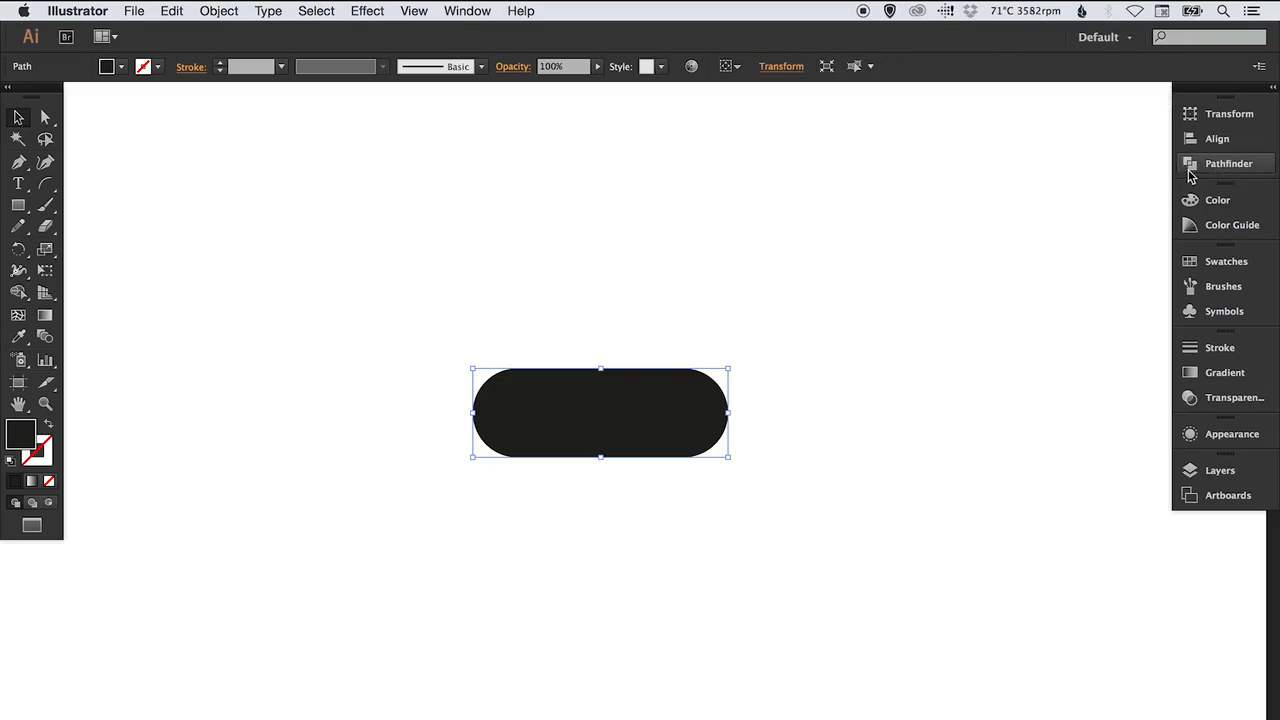
{"action": "left_click", "coordinate": [597, 229]}
{"action": "key", "text": "super+y"}
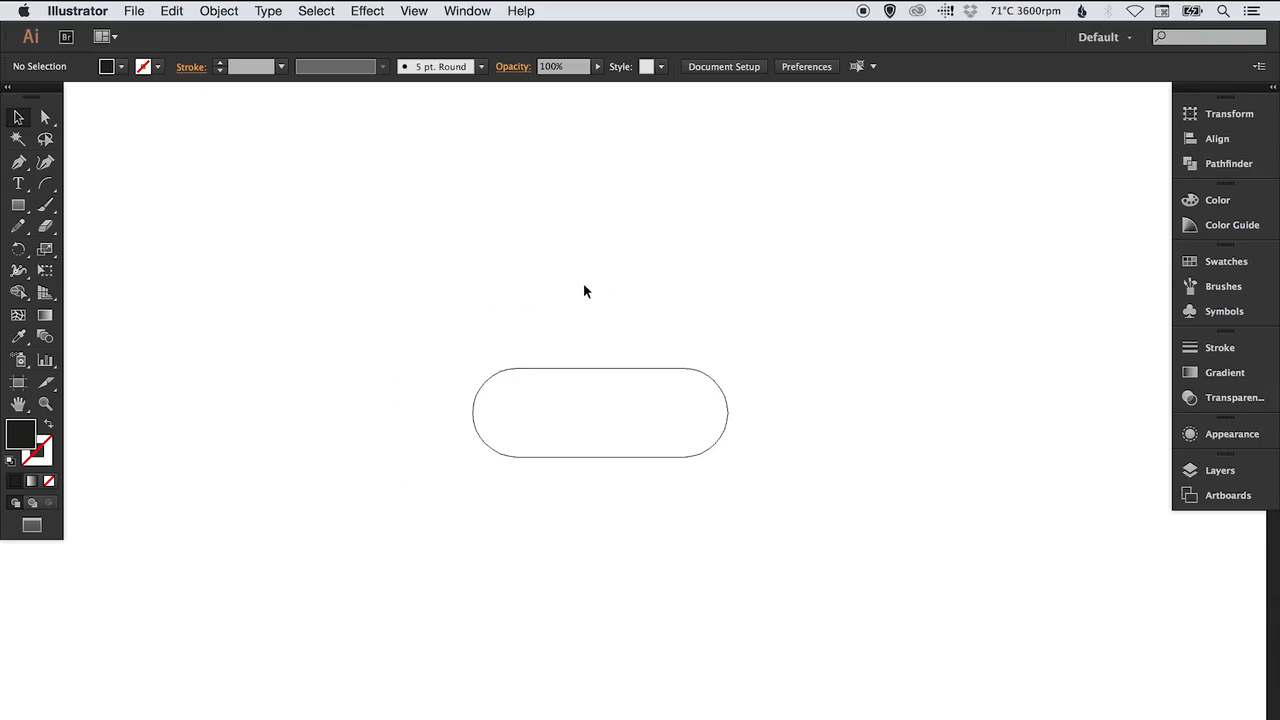
Move the pill shape about 65 px to the left and rotate it -45° about its centre.
{"action": "left_click_drag", "start_coordinate": [615, 367], "coordinate": [534, 367]}
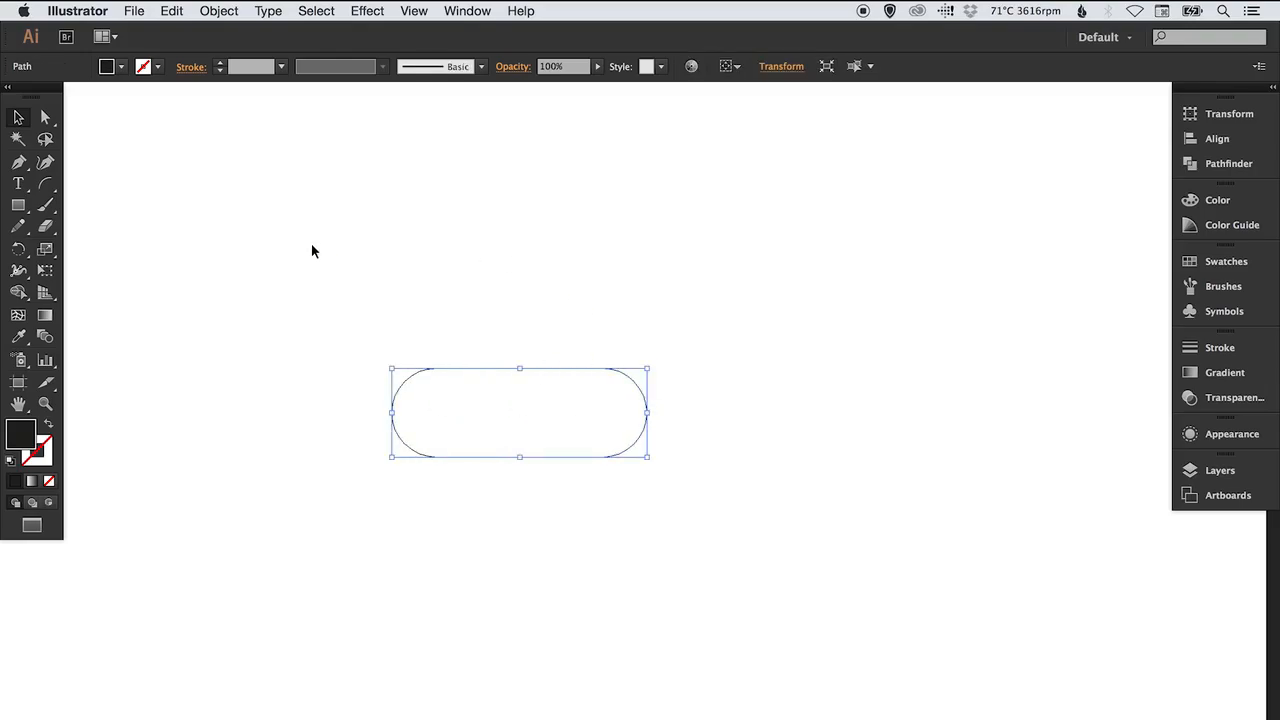
{"action": "left_click", "coordinate": [19, 249]}
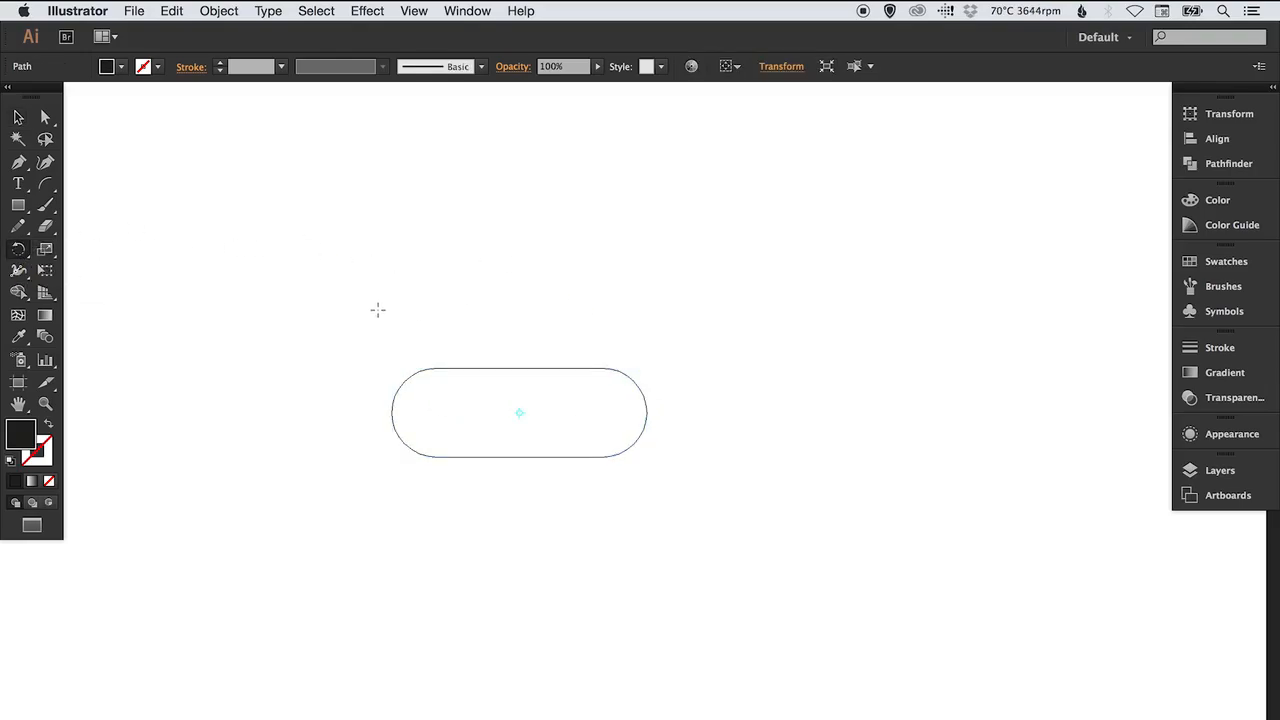
{"action": "left_click_drag", "start_coordinate": [376, 312], "coordinate": [437, 276]}
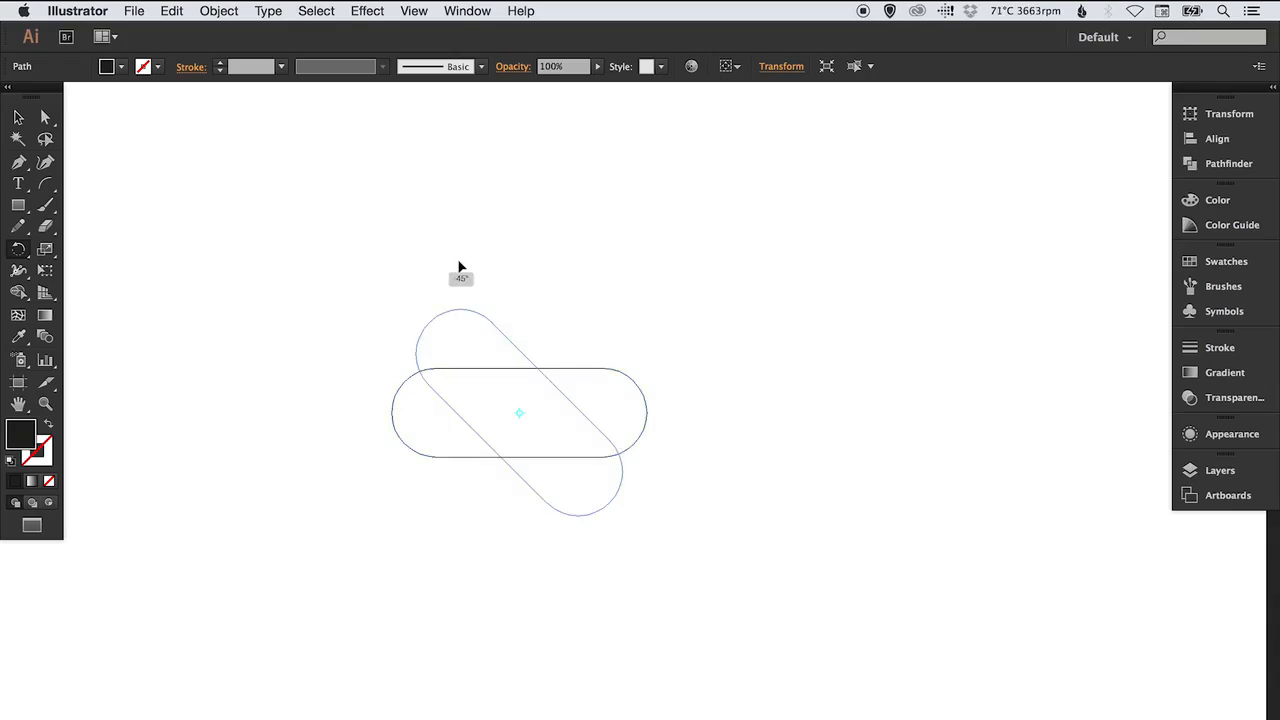
{"action": "left_click_drag", "start_coordinate": [459, 268], "coordinate": [459, 268]}
{"action": "key", "text": "v"}
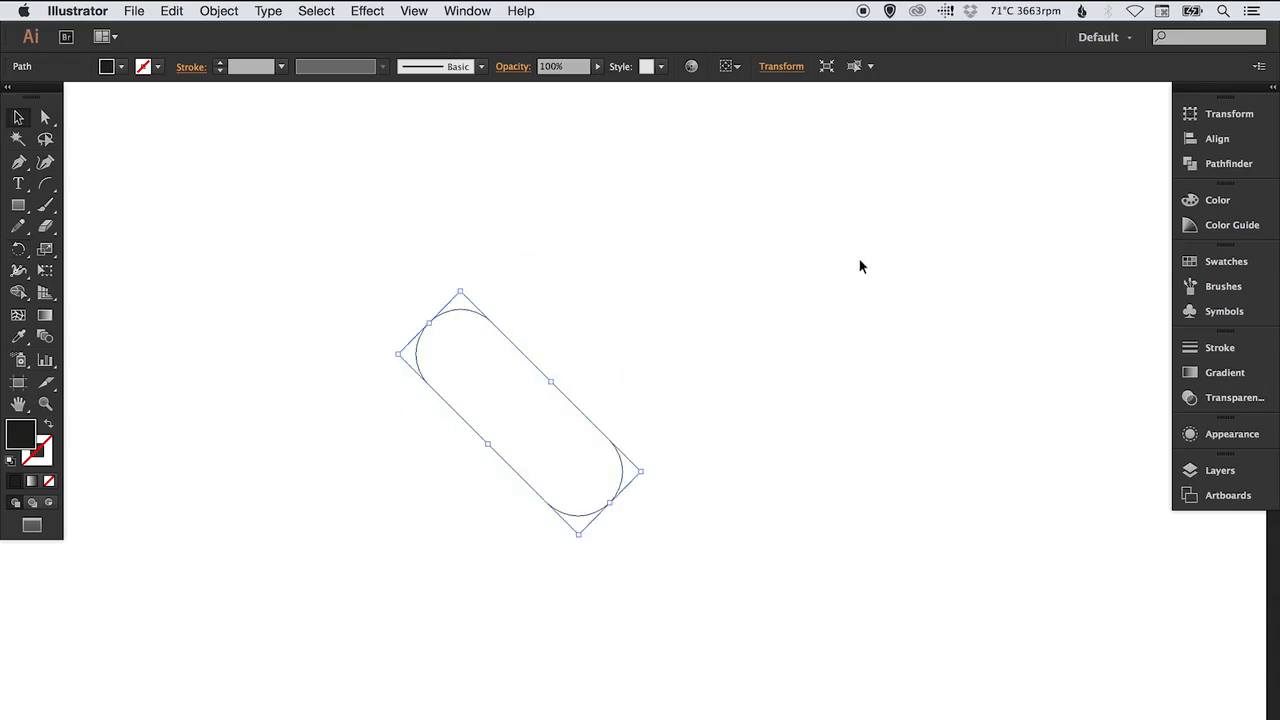
Copy the rotated pill and paste the duplicate in place on top of it.
{"action": "left_click", "coordinate": [171, 11]}
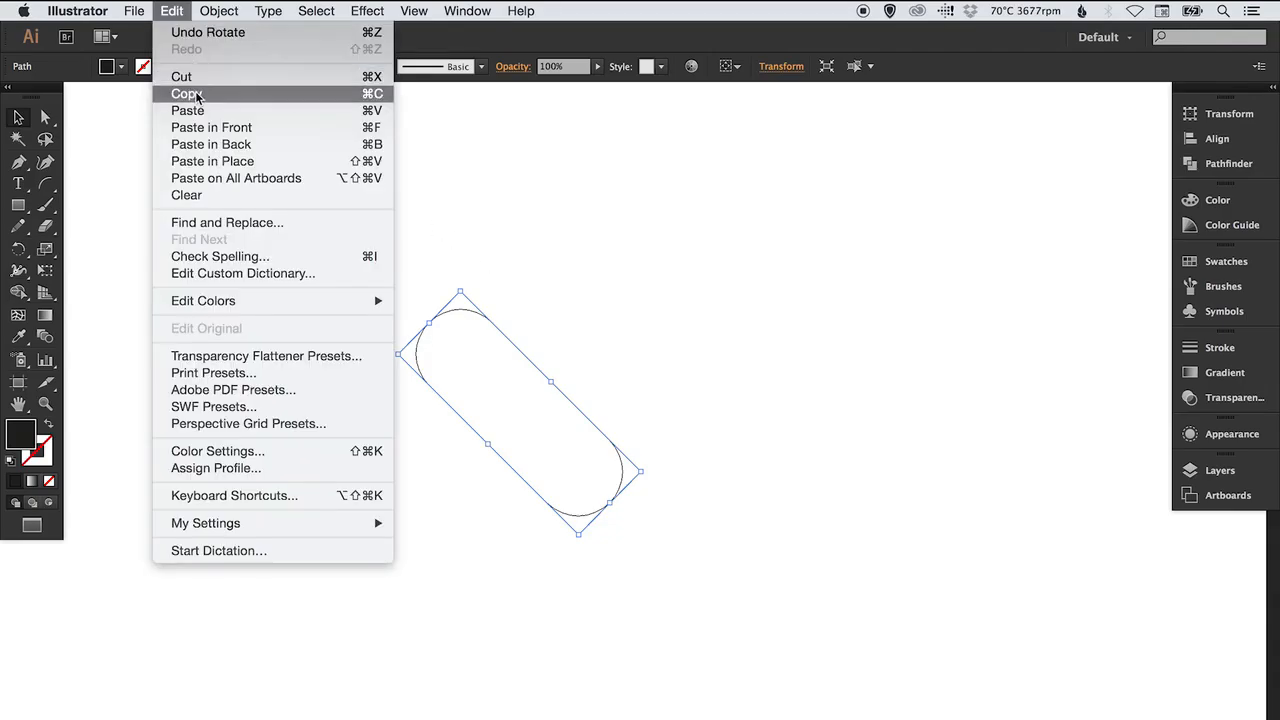
{"action": "left_click", "coordinate": [193, 96]}
{"action": "left_click", "coordinate": [171, 11]}
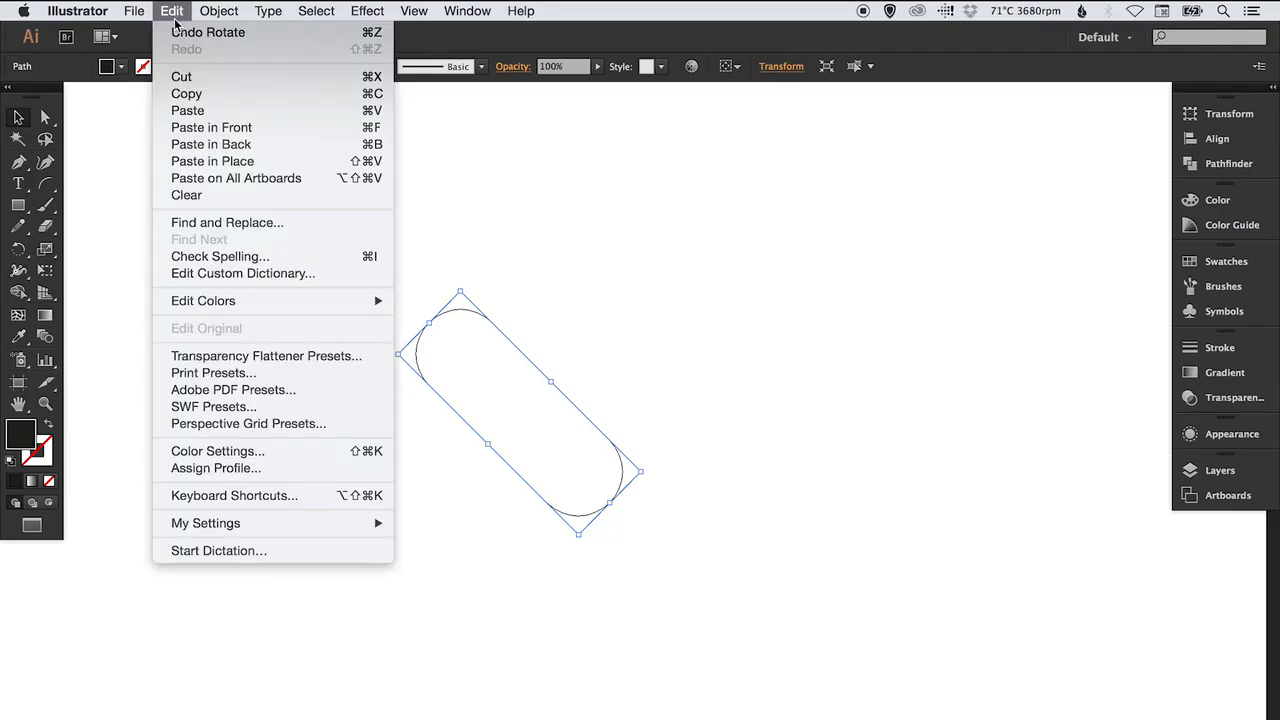
{"action": "left_click", "coordinate": [218, 163]}
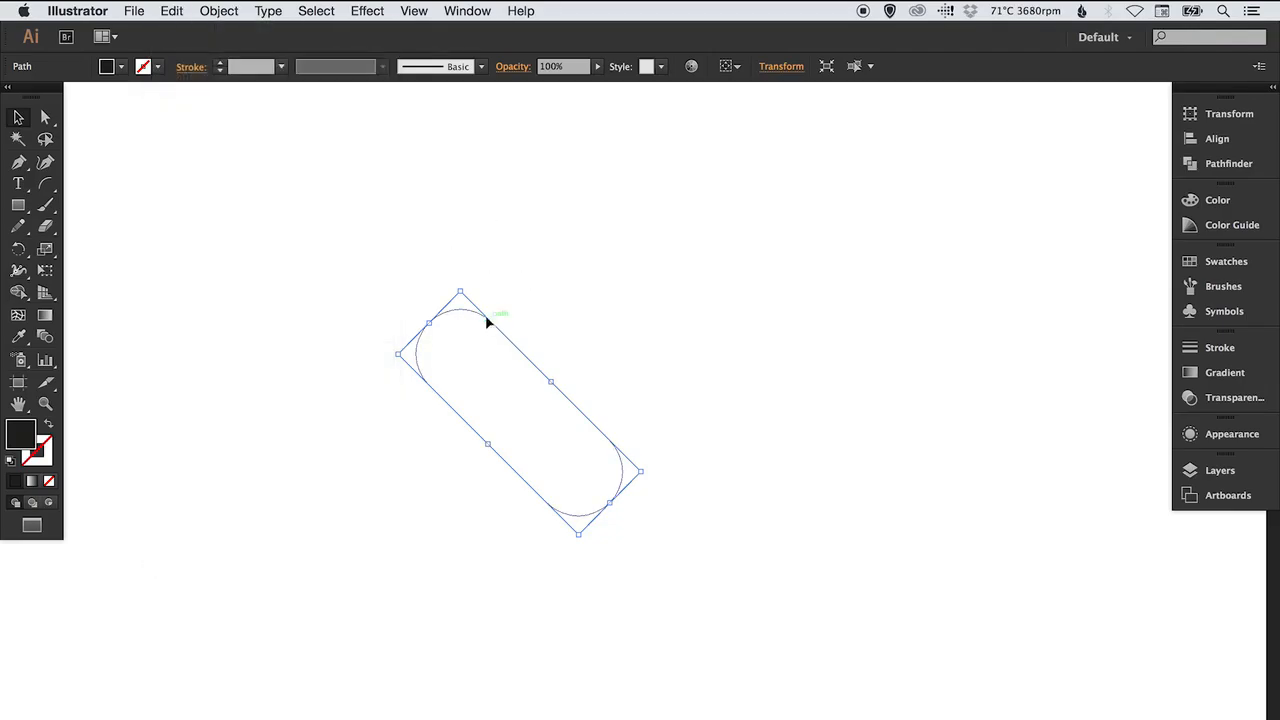
Reflect the pasted pill across the vertical axis so the two pills cross in an X.
{"action": "left_click", "coordinate": [220, 11]}
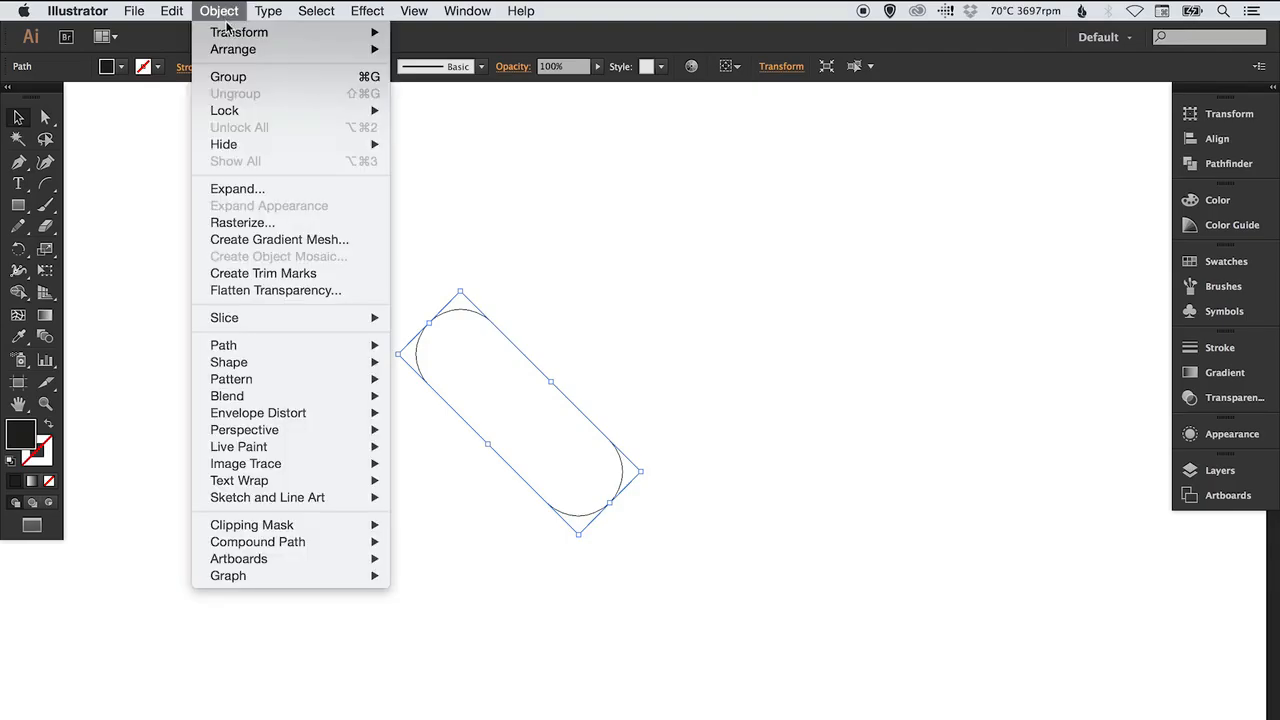
{"action": "mouse_move", "coordinate": [228, 38]}
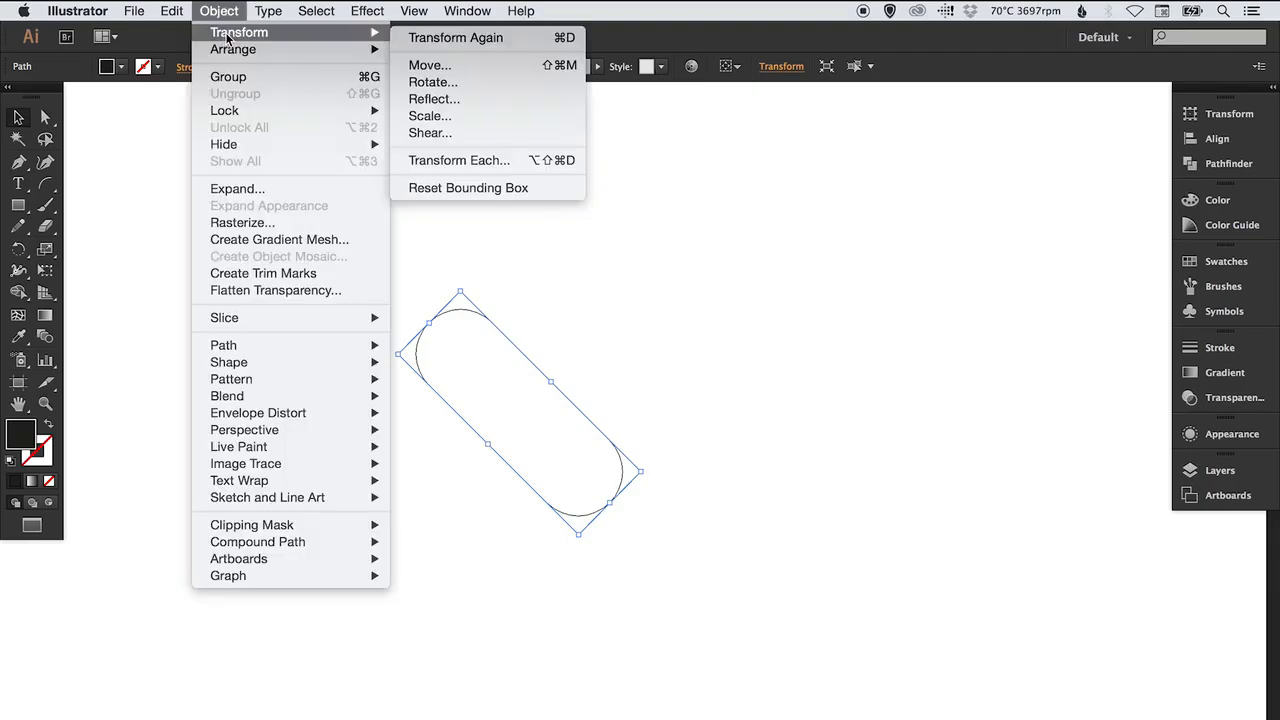
{"action": "left_click", "coordinate": [480, 99]}
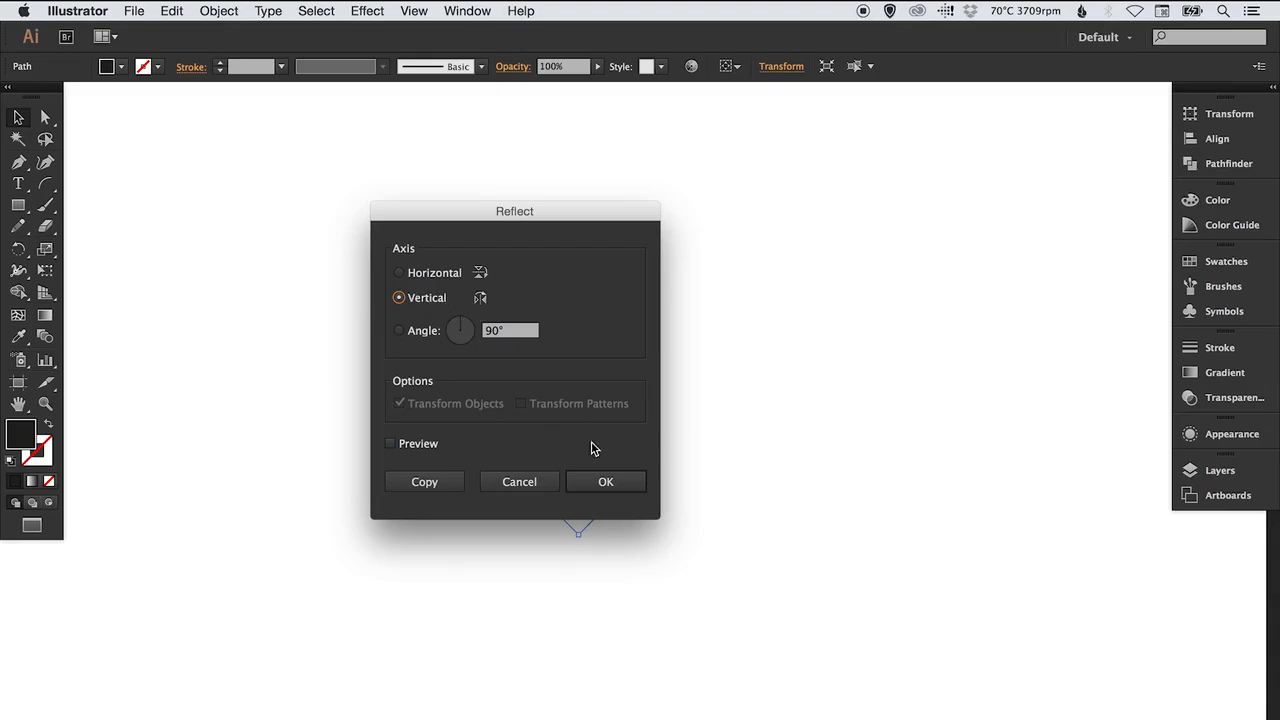
{"action": "left_click", "coordinate": [605, 482]}
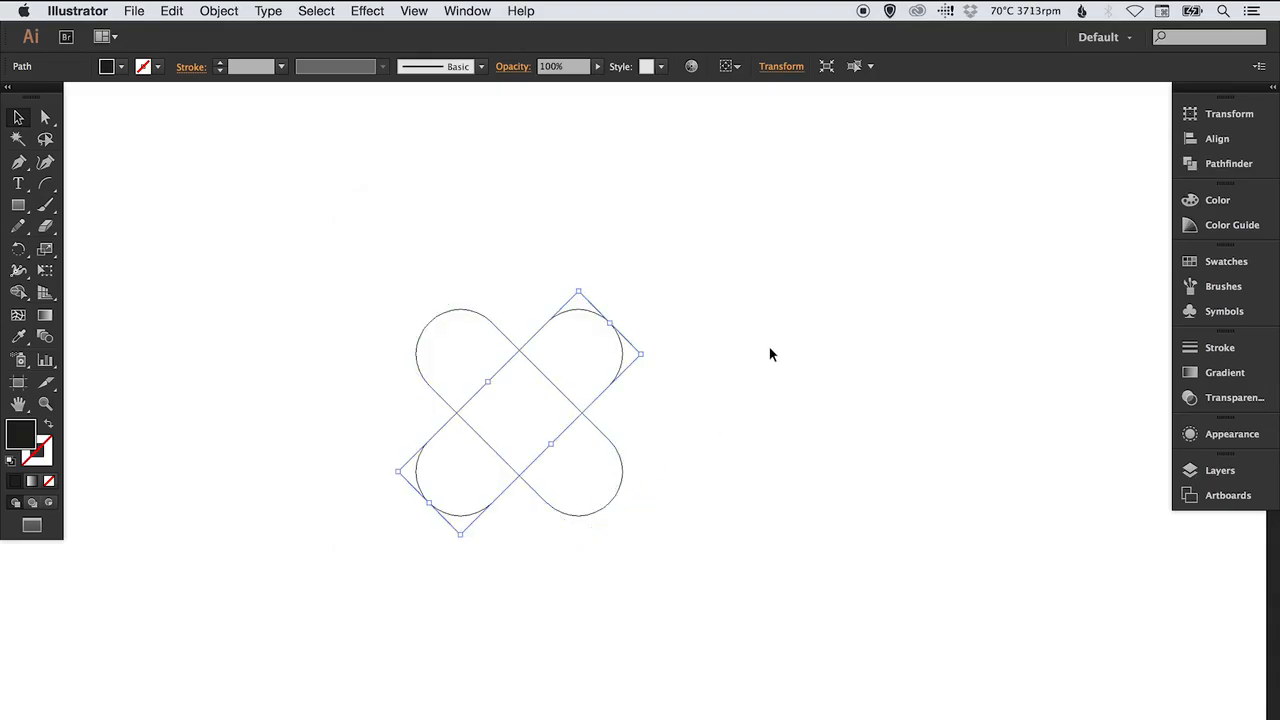
{"action": "left_click", "coordinate": [847, 316]}
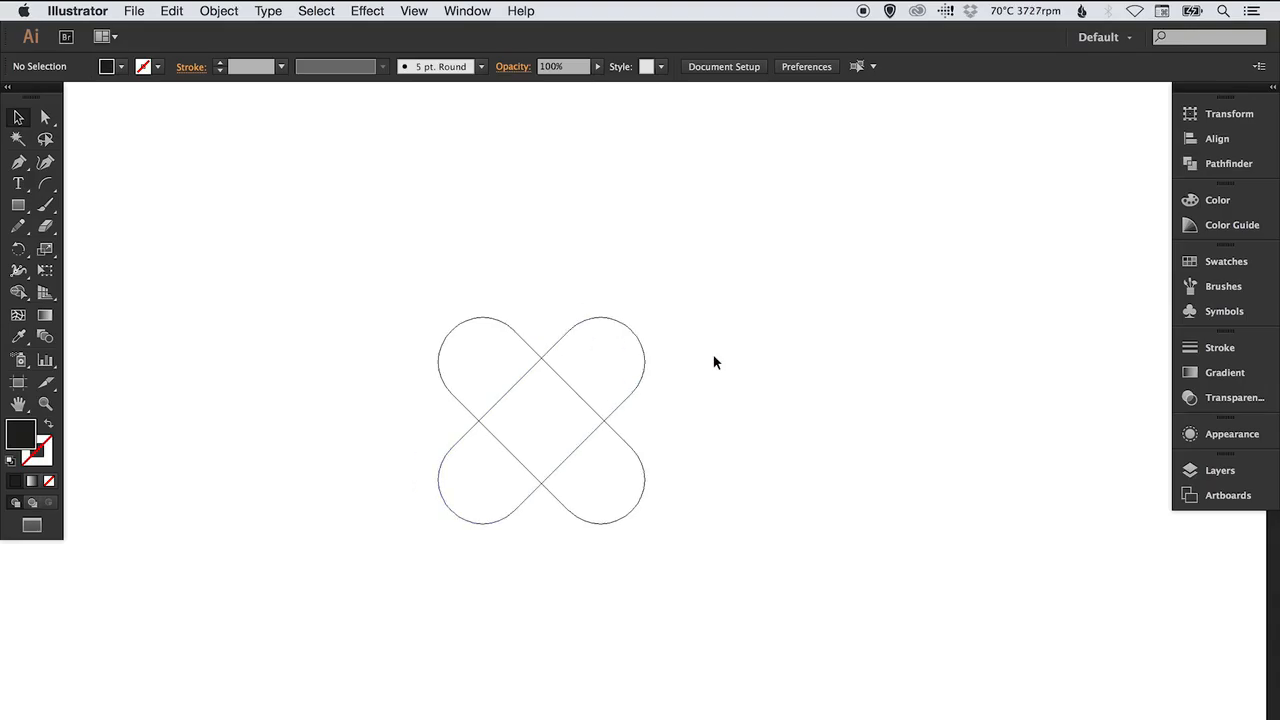
Move the crossed pills to the left and place a duplicate of the pair beside them on the right.
{"action": "left_click_drag", "start_coordinate": [700, 364], "coordinate": [750, 361]}
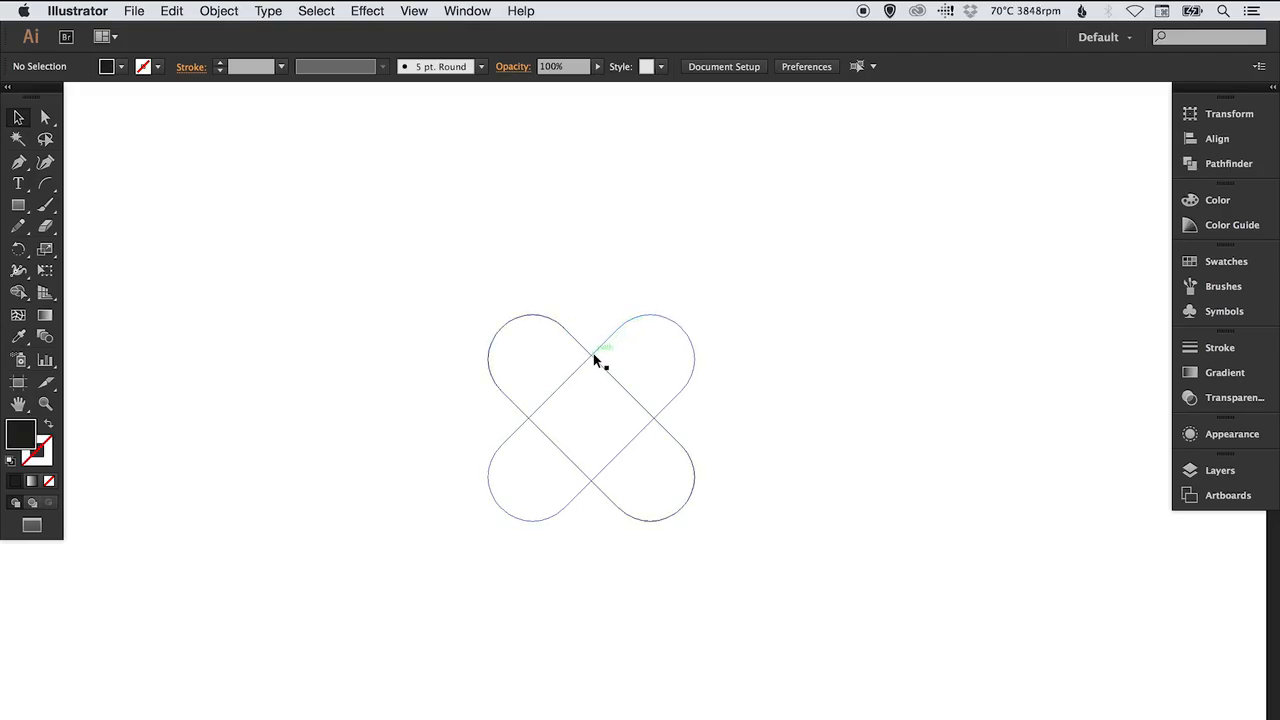
{"action": "left_click_drag", "start_coordinate": [684, 356], "coordinate": [649, 365]}
{"action": "left_click_drag", "start_coordinate": [514, 286], "coordinate": [342, 362]}
{"action": "left_click", "coordinate": [443, 268]}
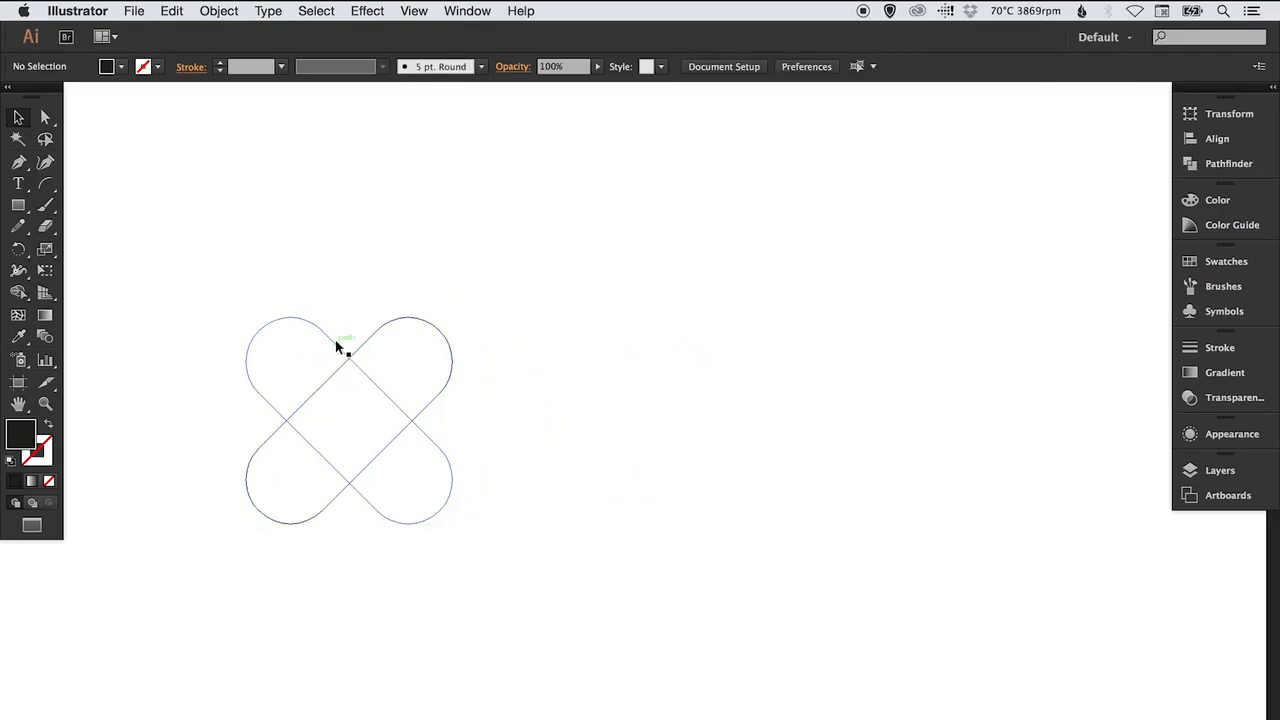
{"action": "left_click", "coordinate": [374, 374]}
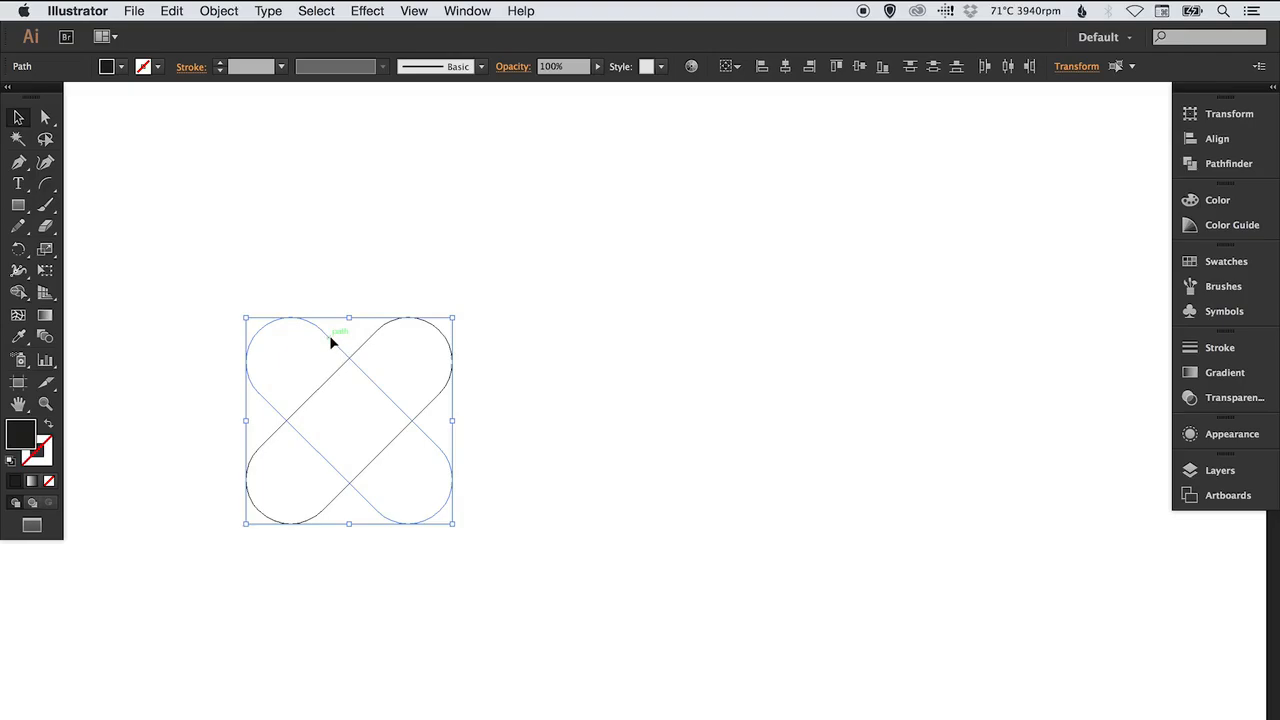
{"action": "left_click_drag", "start_coordinate": [331, 340], "coordinate": [606, 342]}
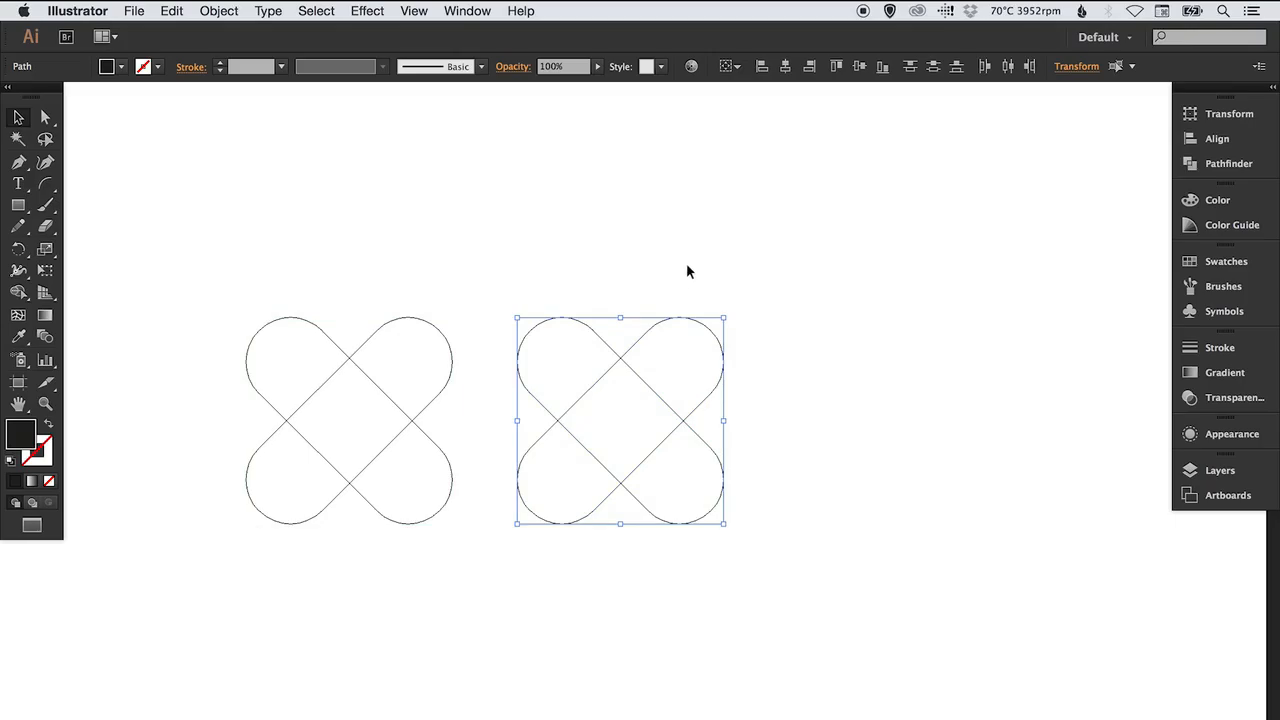
{"action": "left_click", "coordinate": [690, 276]}
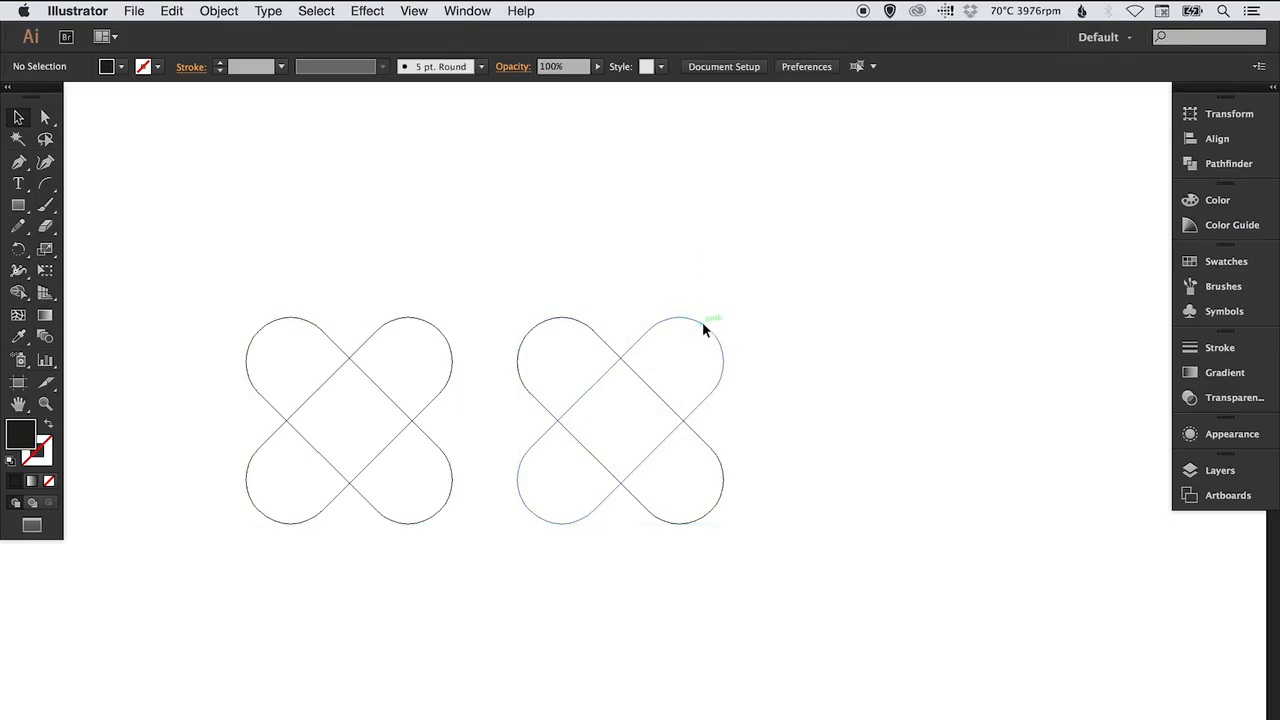
Slide the upward-sloping pill of the duplicate pair horizontally left until the upper lobes form a heart, and move the pair right.
{"action": "left_click_drag", "start_coordinate": [703, 324], "coordinate": [670, 326]}
{"action": "left_click", "coordinate": [727, 275]}
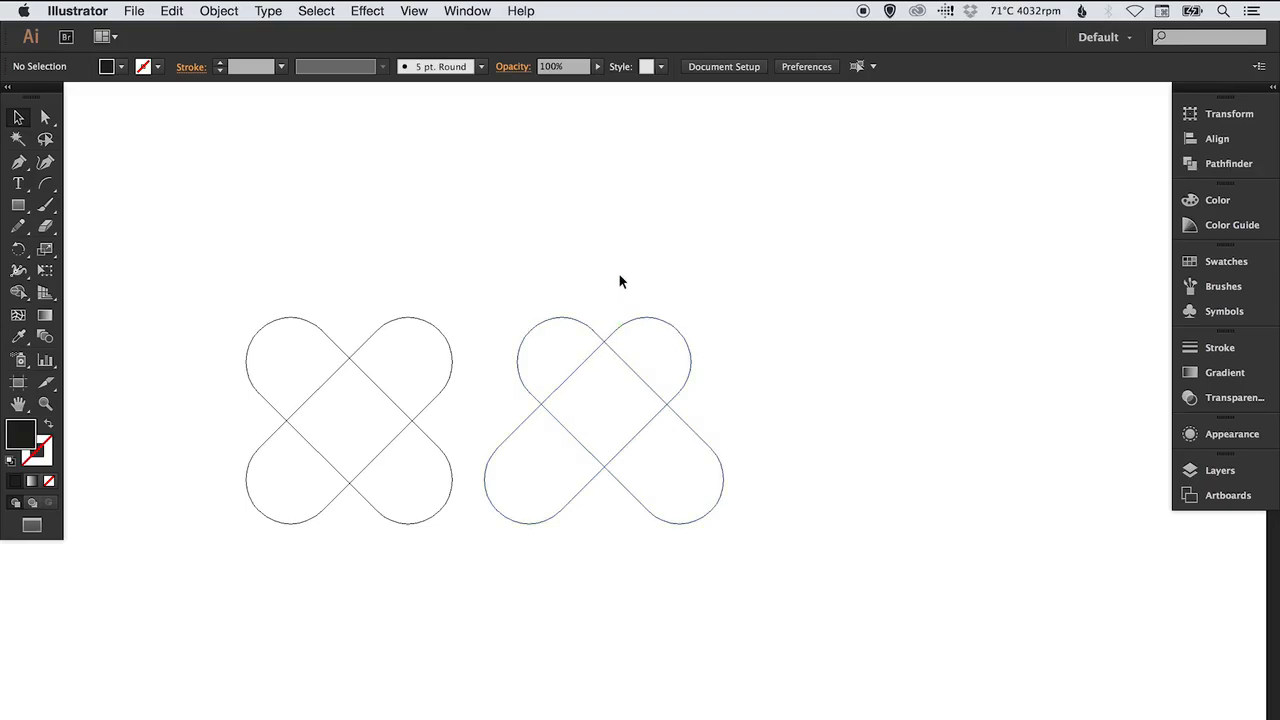
{"action": "left_click", "coordinate": [631, 384]}
{"action": "left_click_drag", "start_coordinate": [627, 362], "coordinate": [688, 358]}
{"action": "left_click", "coordinate": [726, 283]}
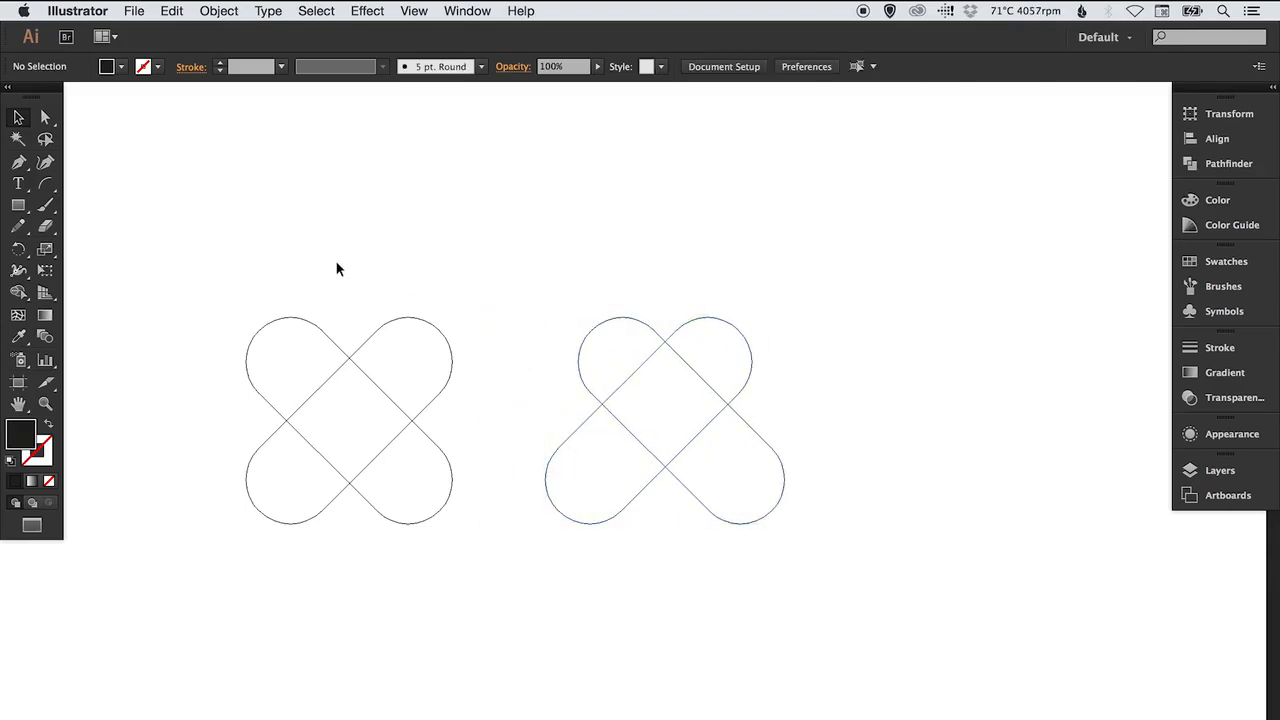
Delete the original crossed pair and shift the remaining heart-topped pair toward the centre of the artboard.
{"action": "left_click_drag", "start_coordinate": [340, 346], "coordinate": [474, 455]}
{"action": "key", "text": "Delete"}
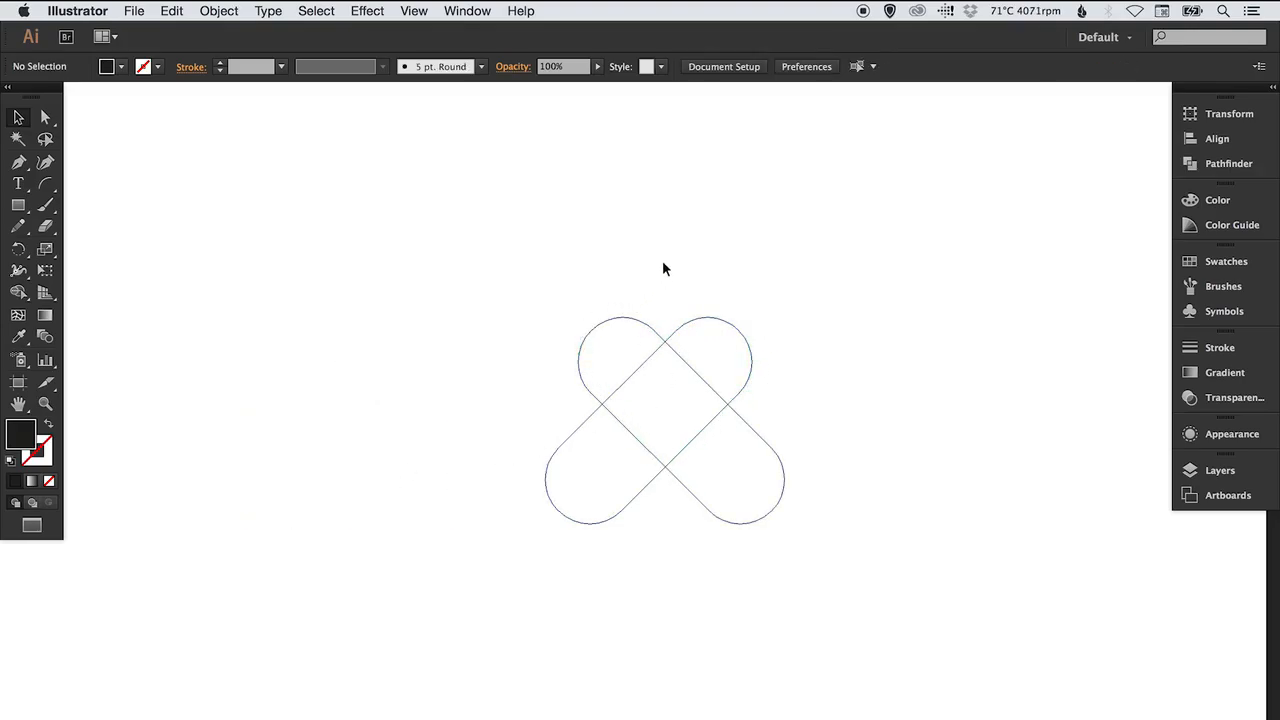
{"action": "left_click_drag", "start_coordinate": [724, 281], "coordinate": [674, 291]}
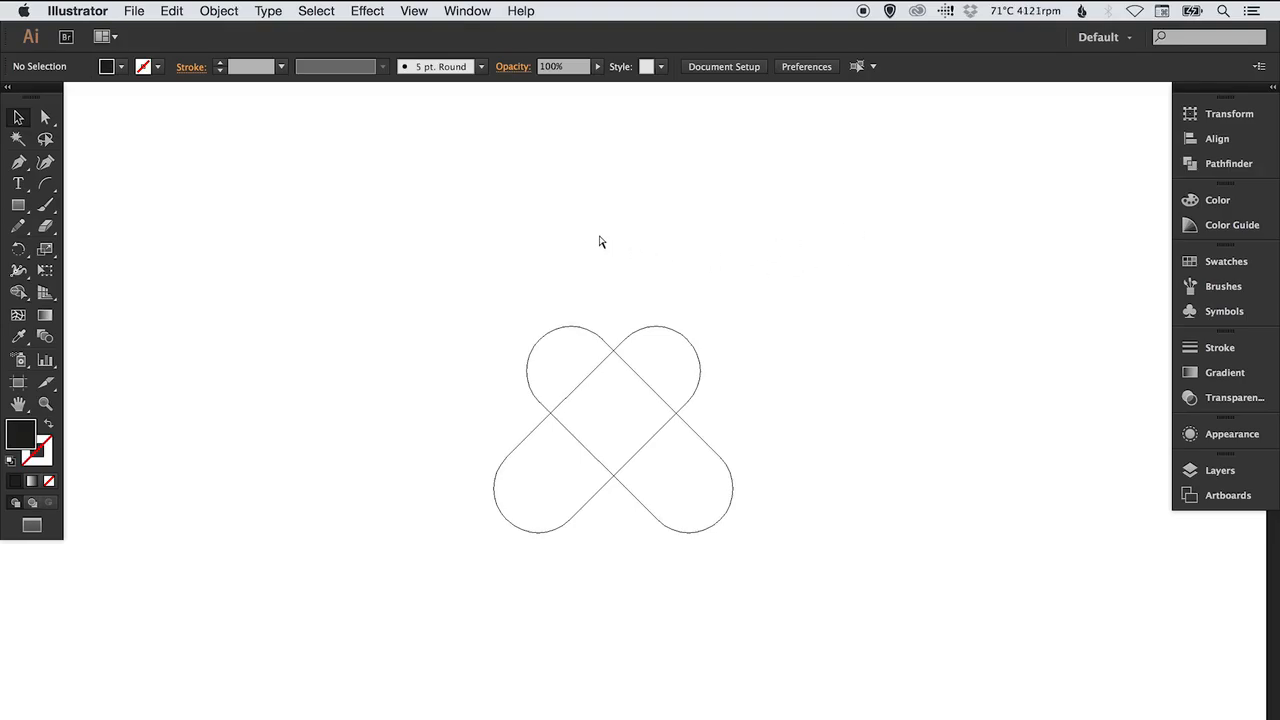
Compare the crossed pills in Preview and Outline views, and fill the front pill with red in Preview view.
{"action": "key", "text": "super+y"}
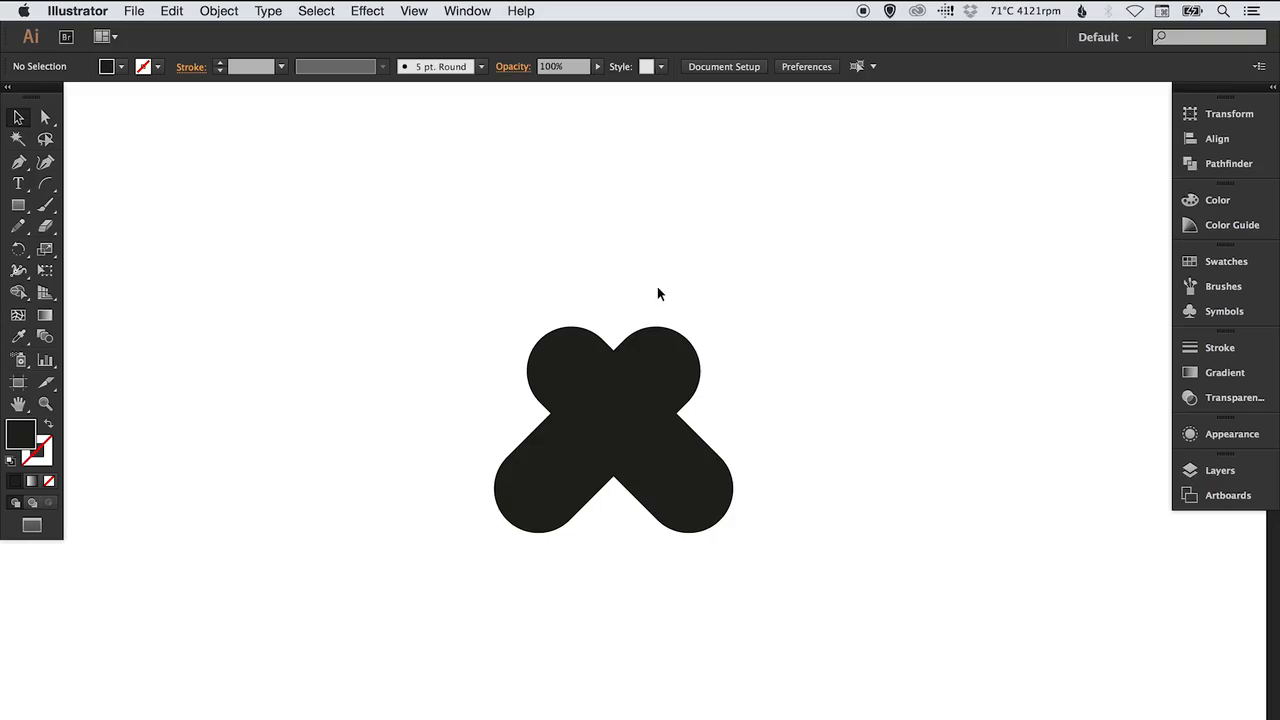
{"action": "key", "text": "super+y"}
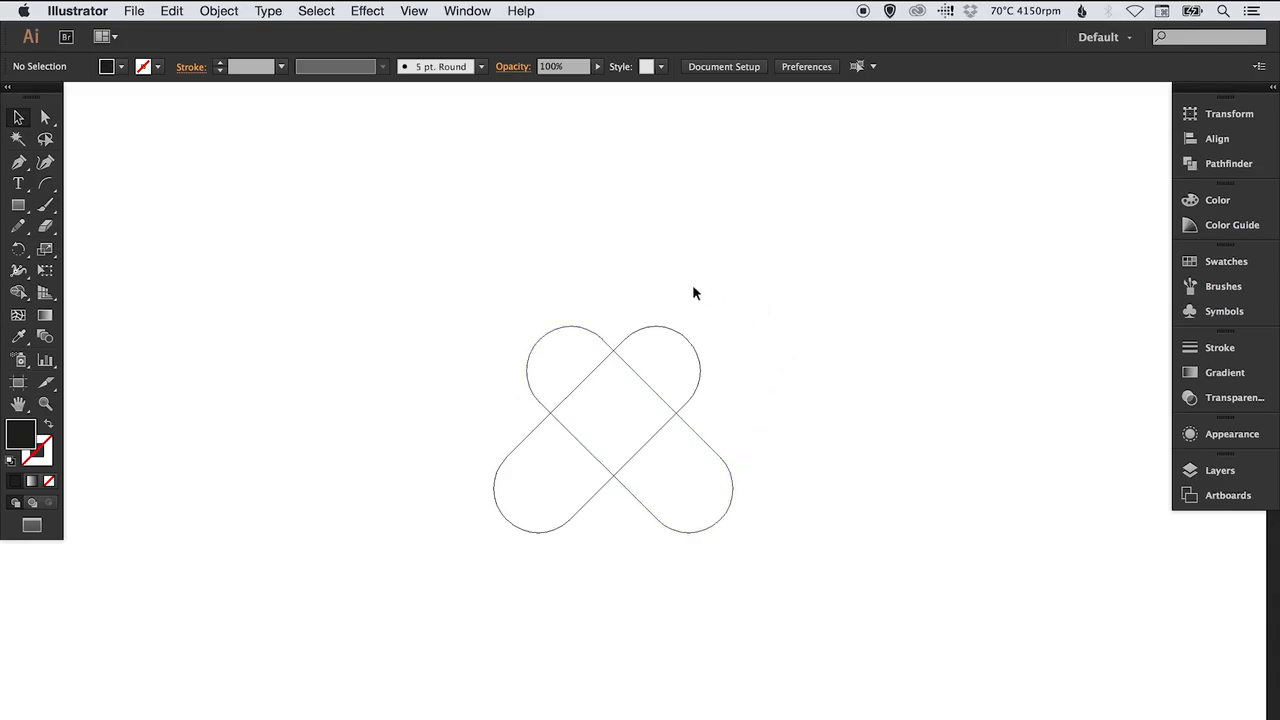
{"action": "key", "text": "super+y"}
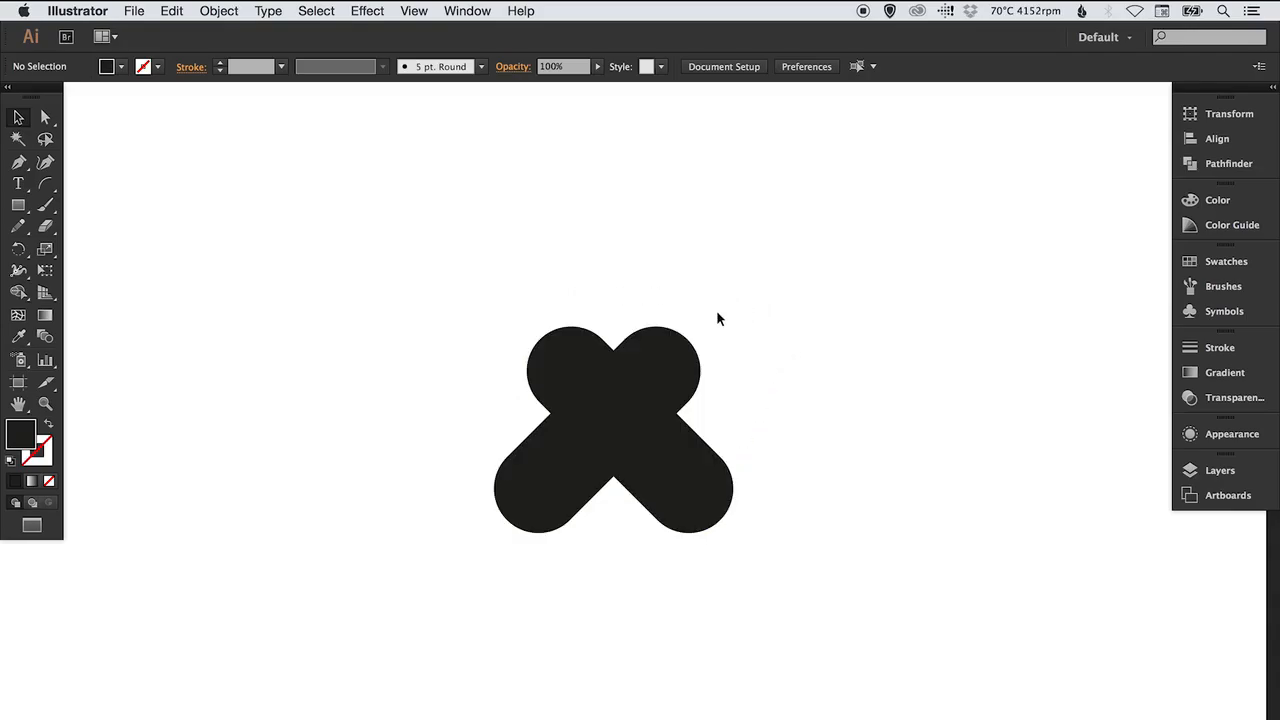
{"action": "left_click", "coordinate": [677, 363]}
{"action": "left_click", "coordinate": [1210, 262]}
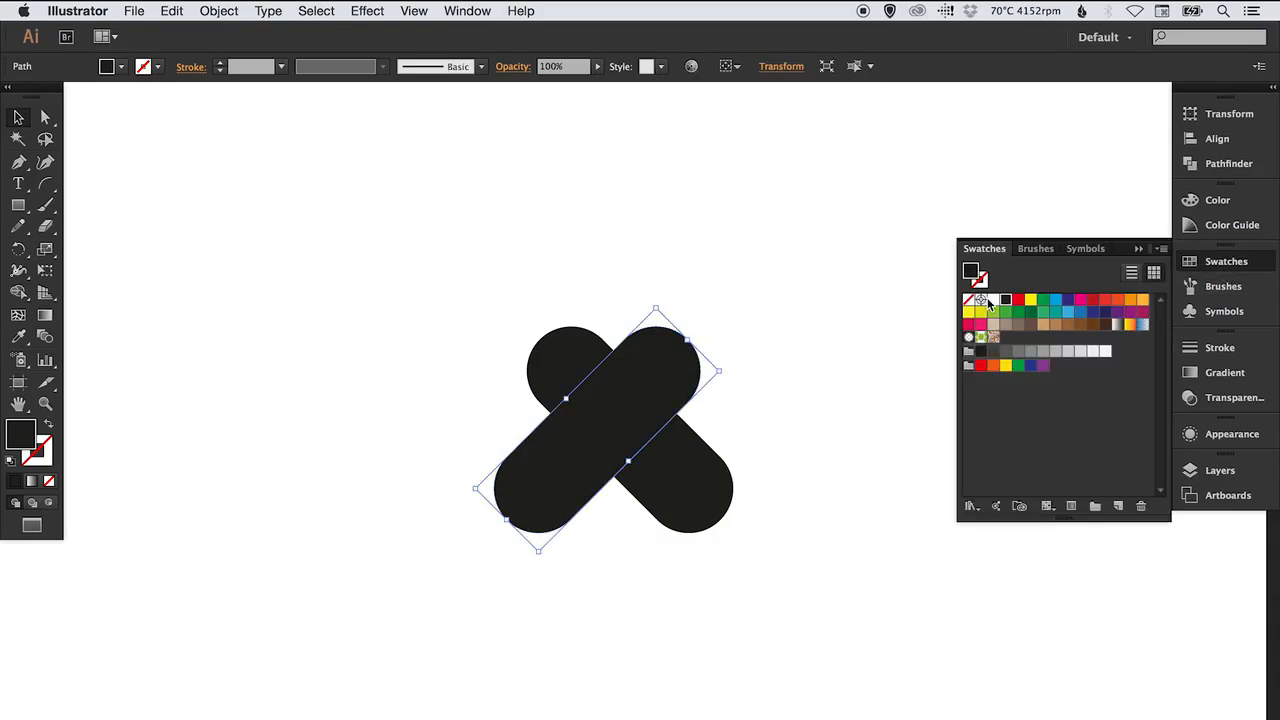
{"action": "left_click", "coordinate": [1018, 300]}
{"action": "left_click", "coordinate": [1226, 262]}
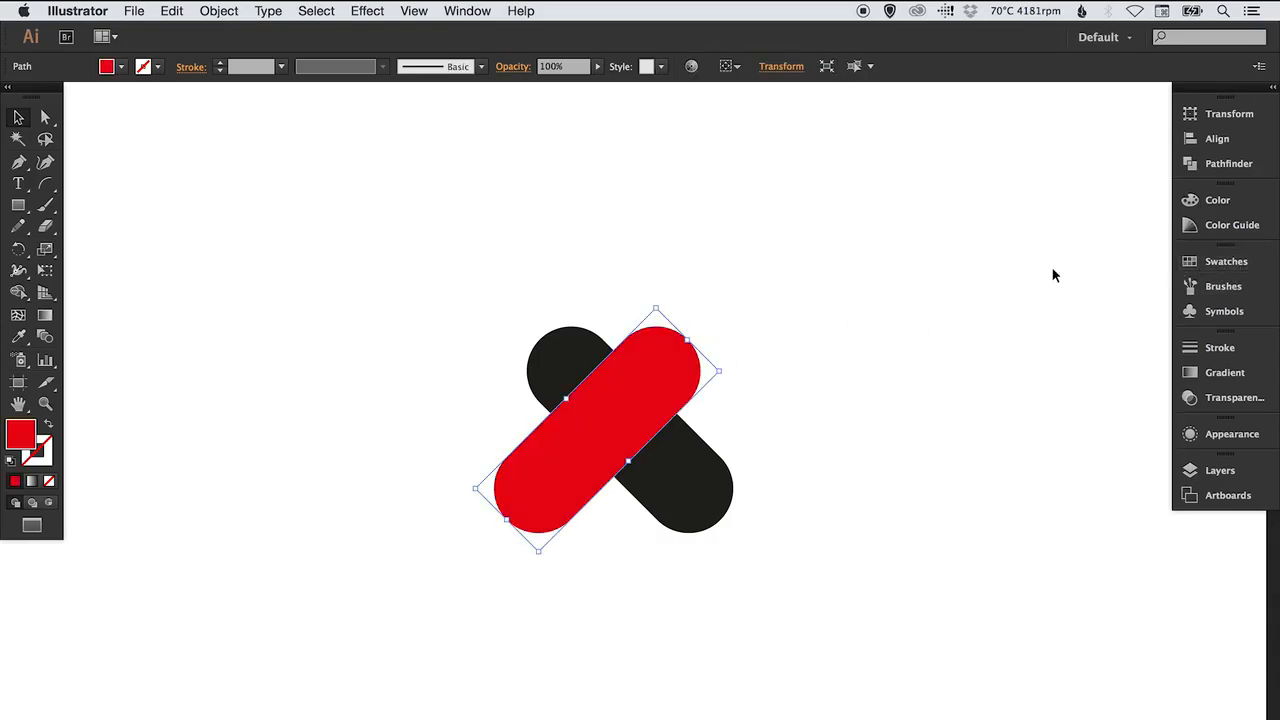
{"action": "left_click", "coordinate": [968, 283]}
Split the red and black pills along their overlapping edges with Pathfinder's Divide.
{"action": "left_click_drag", "start_coordinate": [557, 288], "coordinate": [652, 448]}
{"action": "left_click", "coordinate": [1230, 166]}
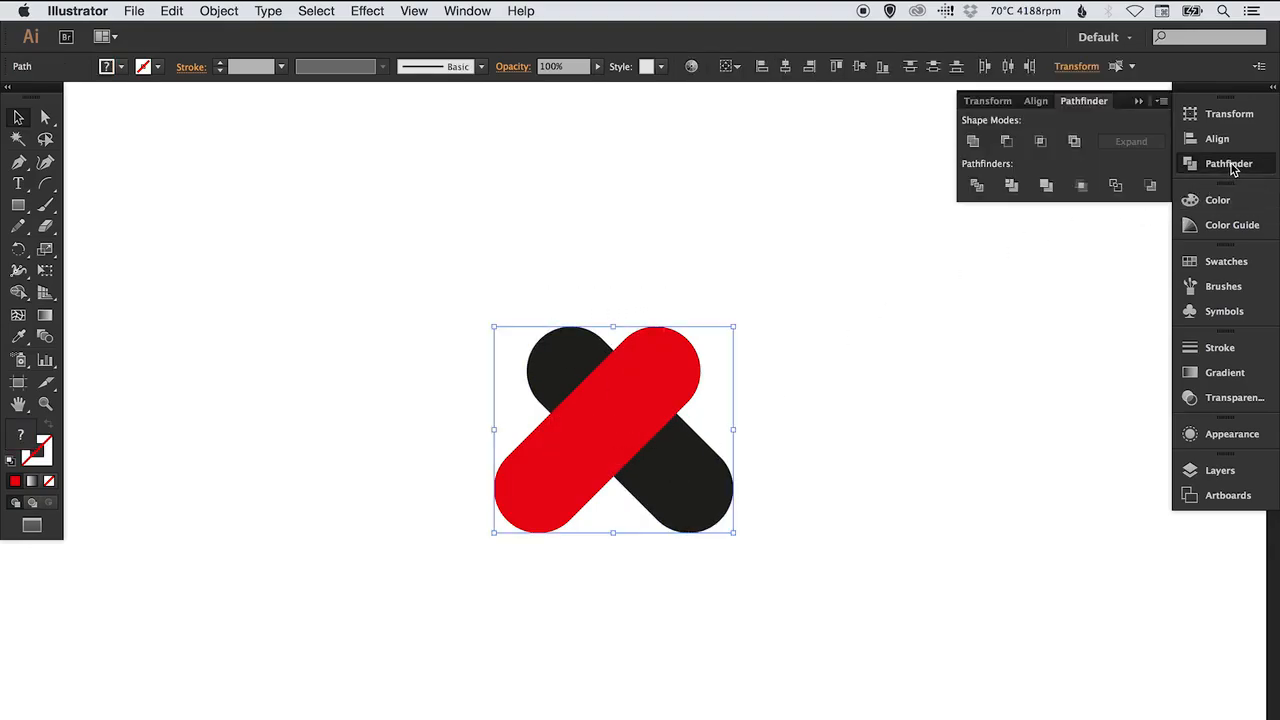
{"action": "left_click", "coordinate": [978, 188]}
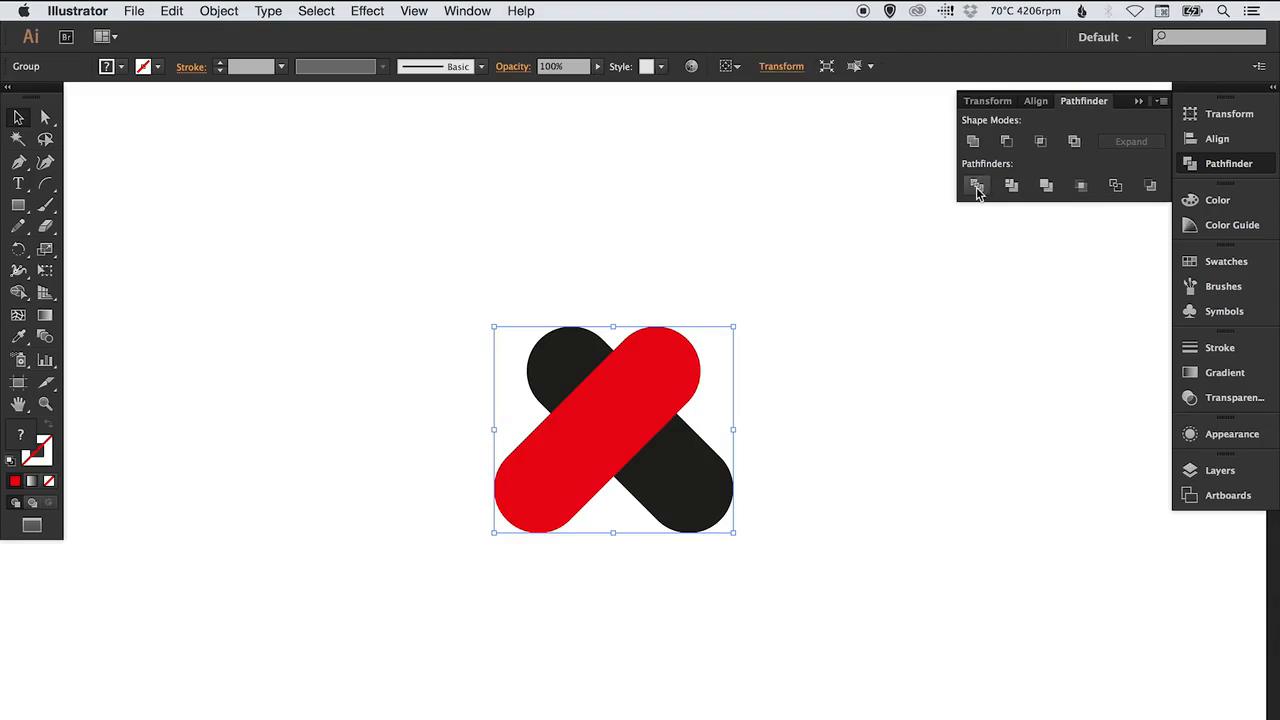
{"action": "left_click", "coordinate": [1226, 168]}
{"action": "left_click", "coordinate": [837, 331]}
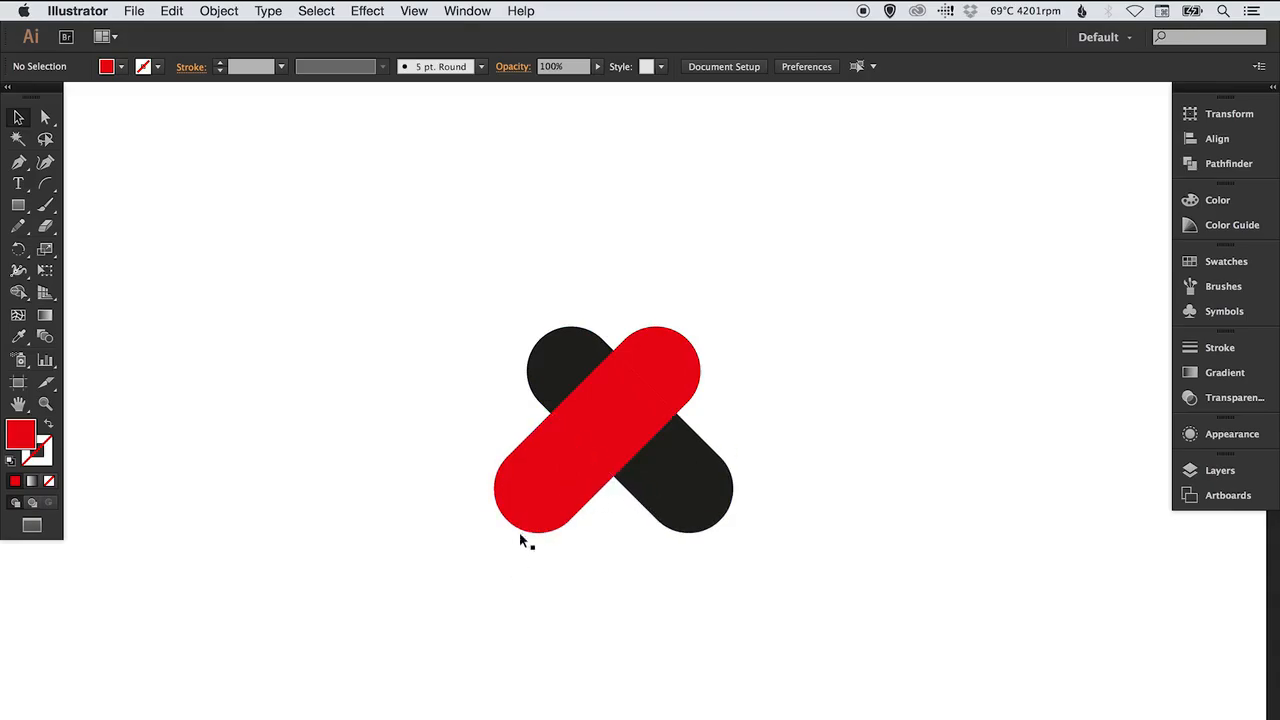
Pull the four outer pieces away from the central red square with Direct Selection.
{"action": "left_click", "coordinate": [45, 117]}
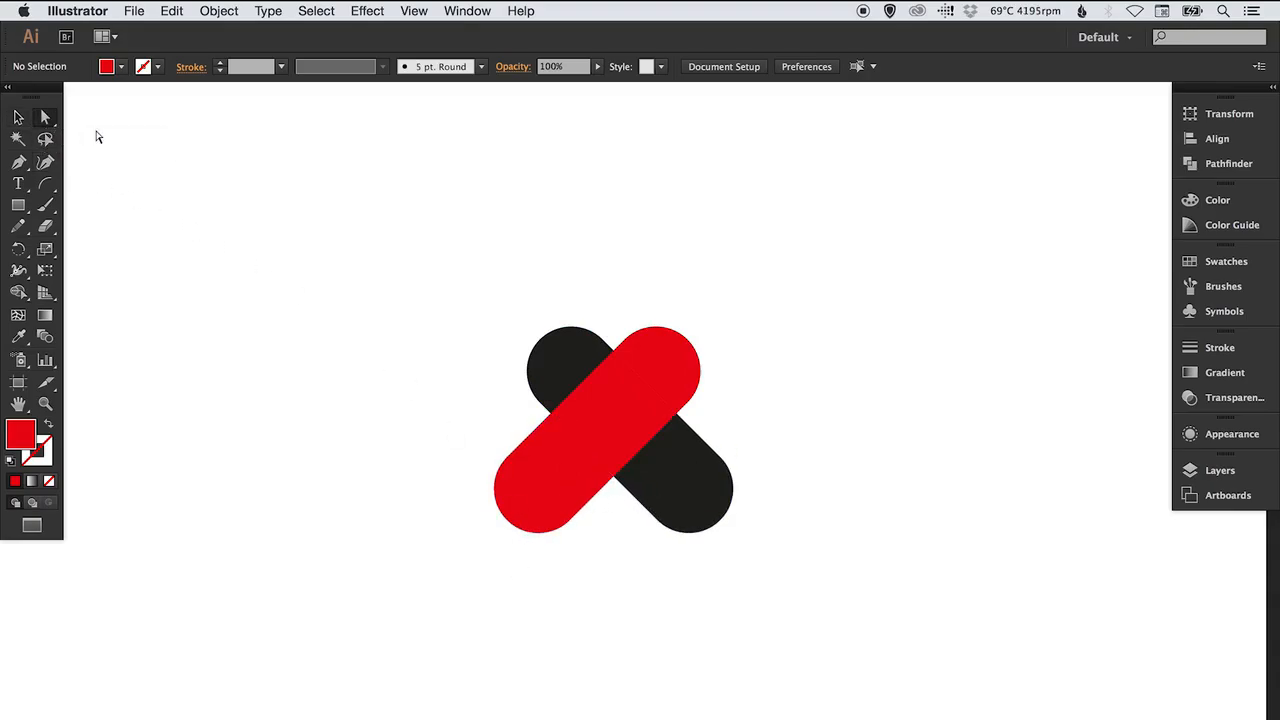
{"action": "left_click_drag", "start_coordinate": [560, 486], "coordinate": [443, 514]}
{"action": "left_click_drag", "start_coordinate": [689, 486], "coordinate": [791, 527]}
{"action": "left_click_drag", "start_coordinate": [663, 360], "coordinate": [726, 301]}
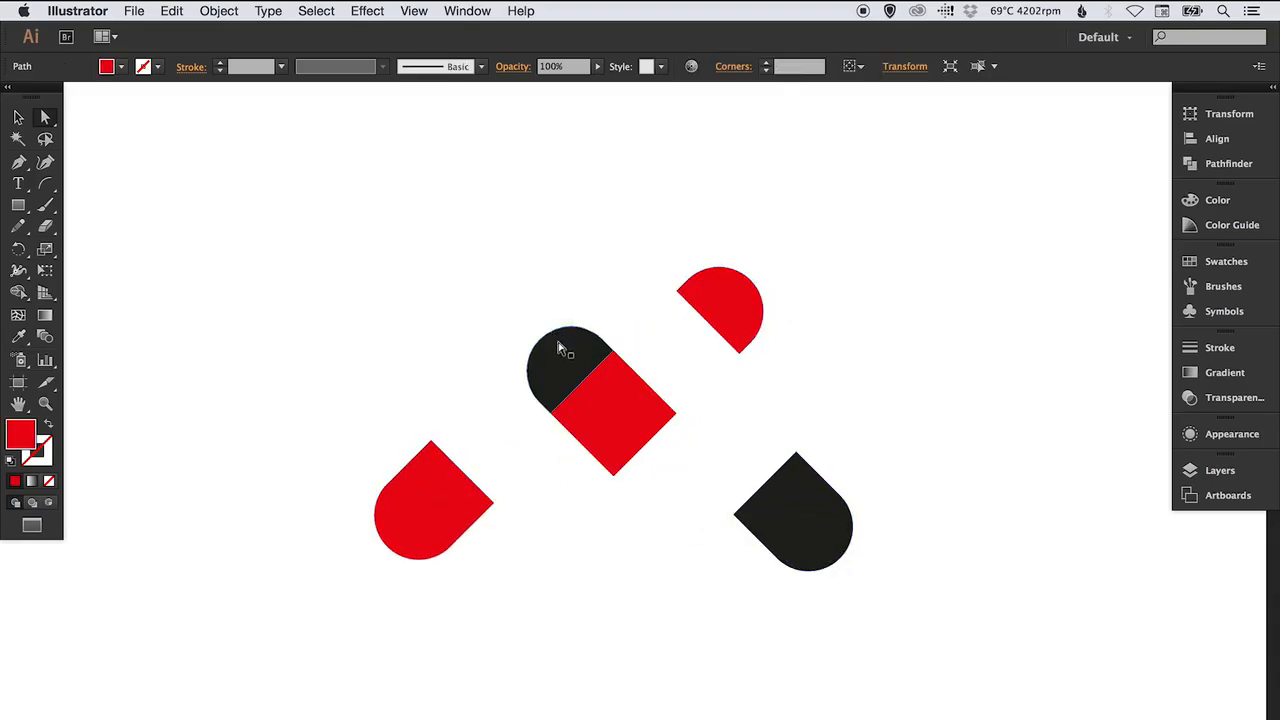
{"action": "left_click_drag", "start_coordinate": [560, 348], "coordinate": [506, 306]}
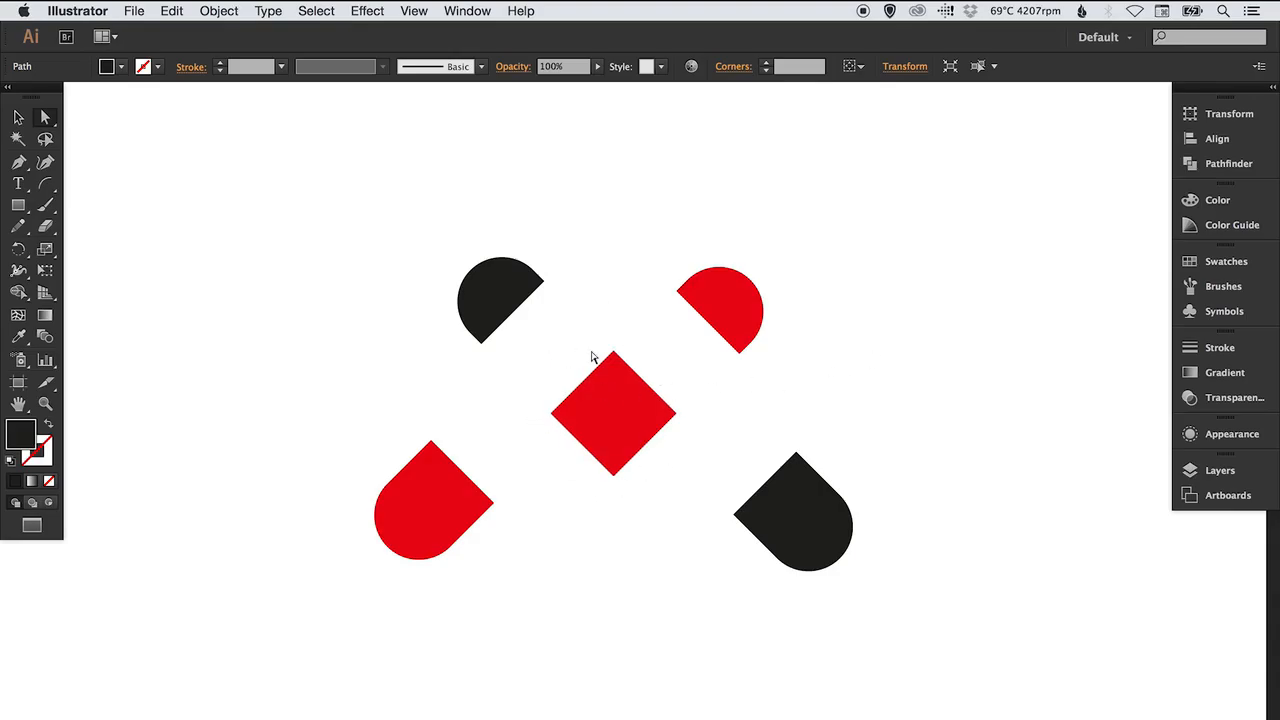
{"action": "left_click", "coordinate": [676, 351]}
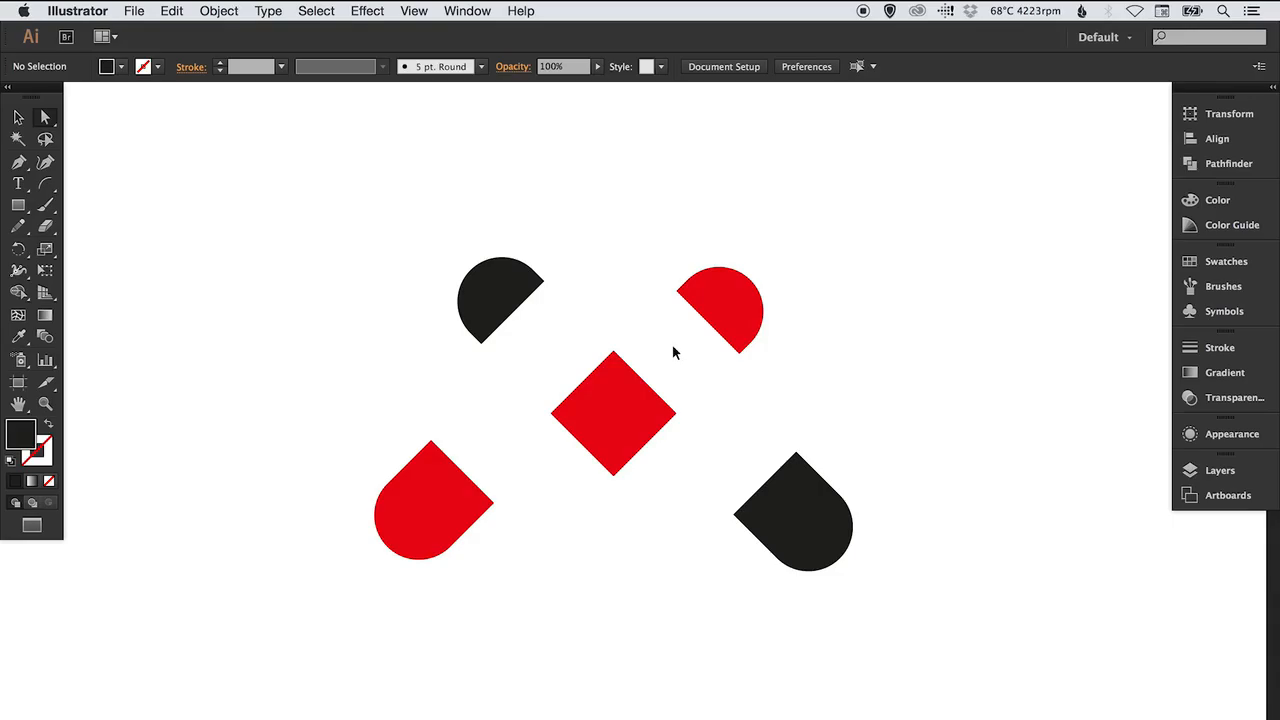
Undo the moves of the four outer pieces.
{"action": "key", "text": "super+z"}
{"action": "key", "text": "super+z"}
{"action": "key", "text": "super+z"}
{"action": "key", "text": "super+z"}
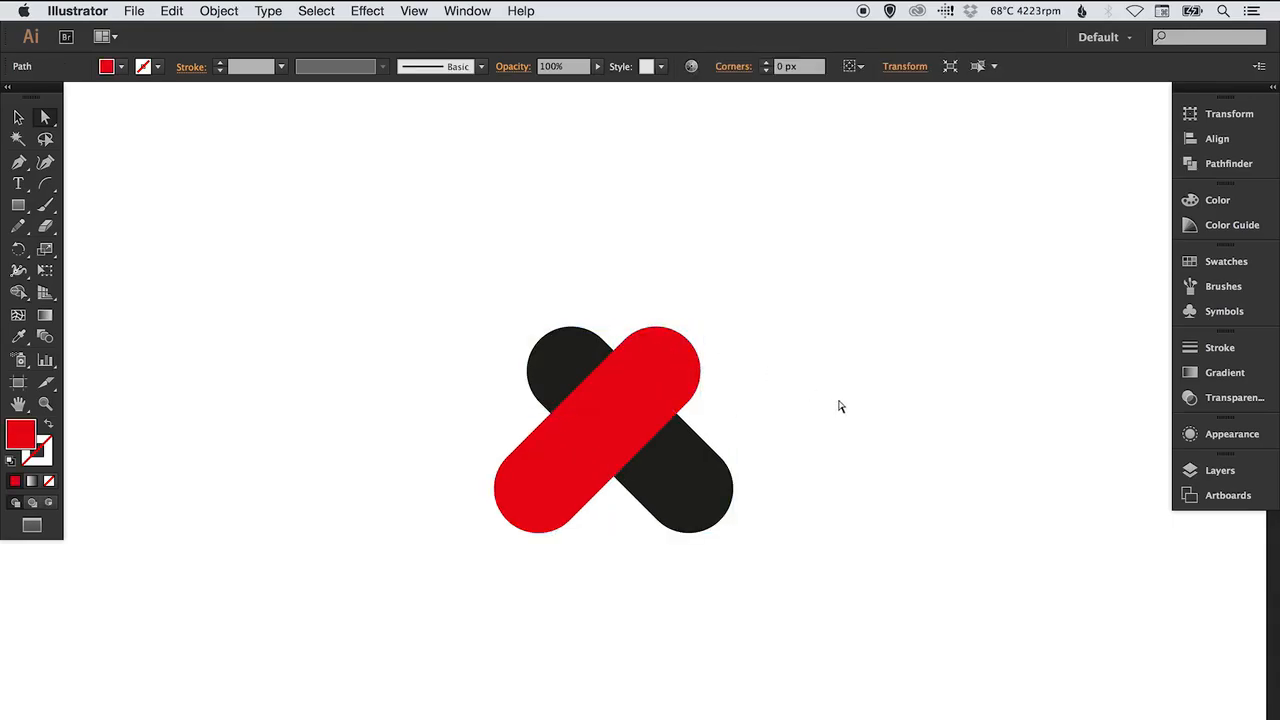
Delete the lower red and lower black end pieces of the divided pills to leave a heart shape.
{"action": "left_click", "coordinate": [840, 406]}
{"action": "left_click", "coordinate": [708, 490]}
{"action": "key", "text": "Delete"}
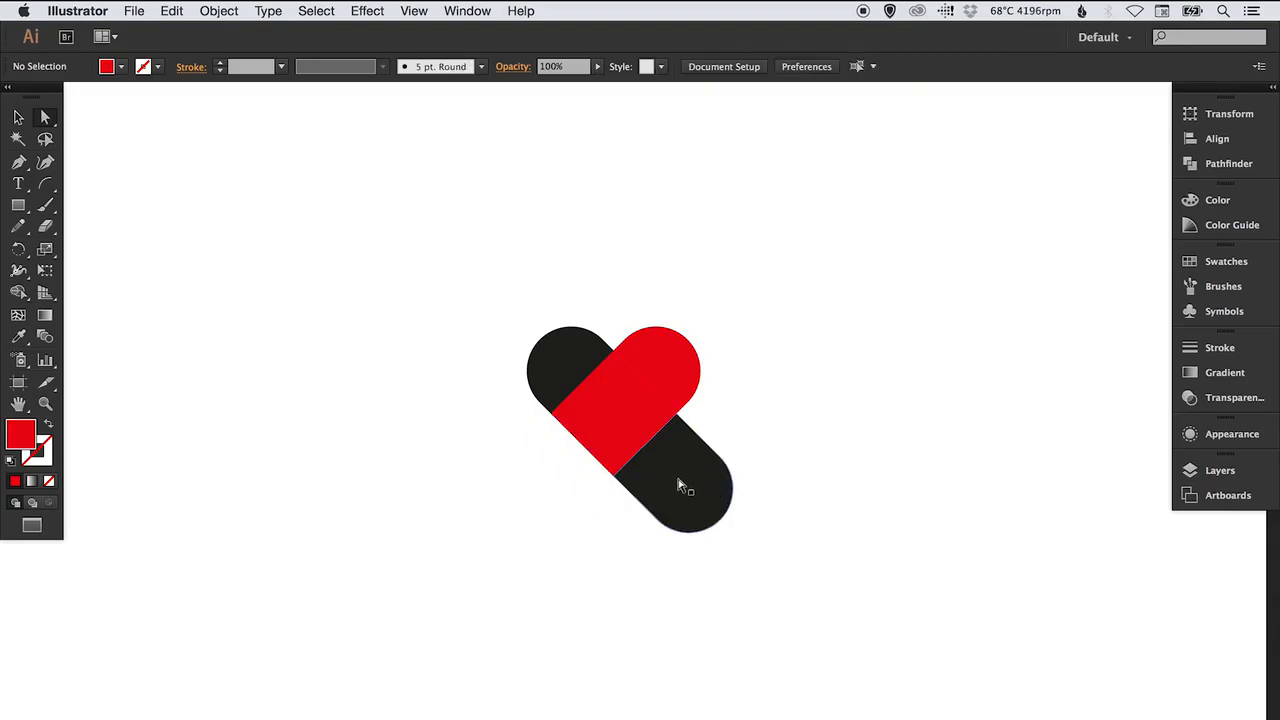
{"action": "left_click", "coordinate": [685, 487]}
{"action": "key", "text": "Delete"}
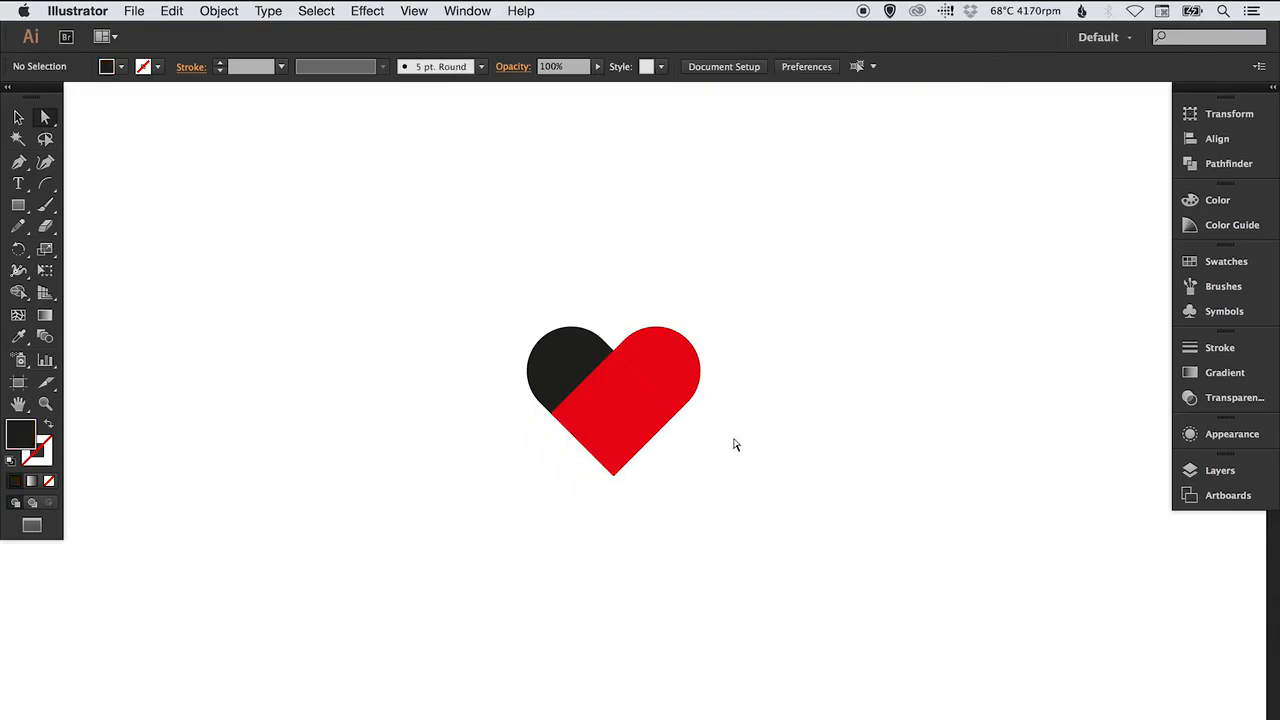
Merge the three remaining heart pieces into a single path with Pathfinder's Unite while in Outline view.
{"action": "key", "text": "super+y"}
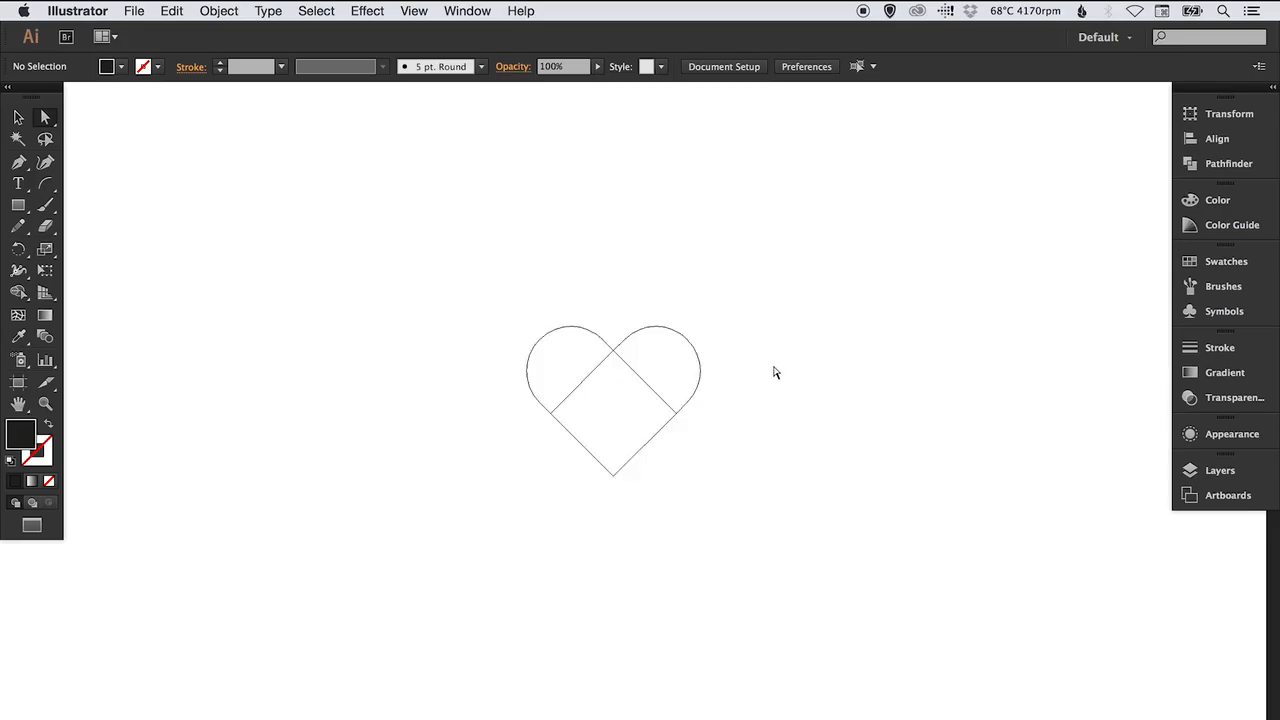
{"action": "key", "text": "v"}
{"action": "left_click_drag", "start_coordinate": [518, 302], "coordinate": [714, 490]}
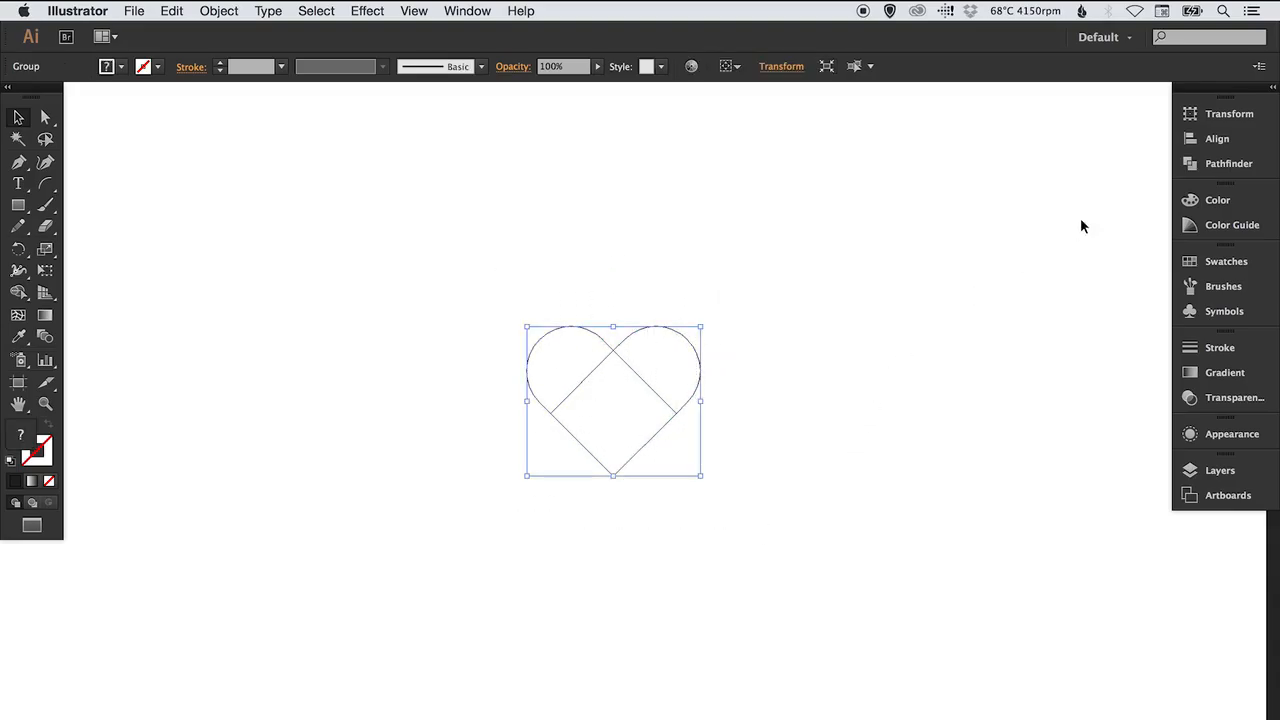
{"action": "left_click", "coordinate": [1227, 162]}
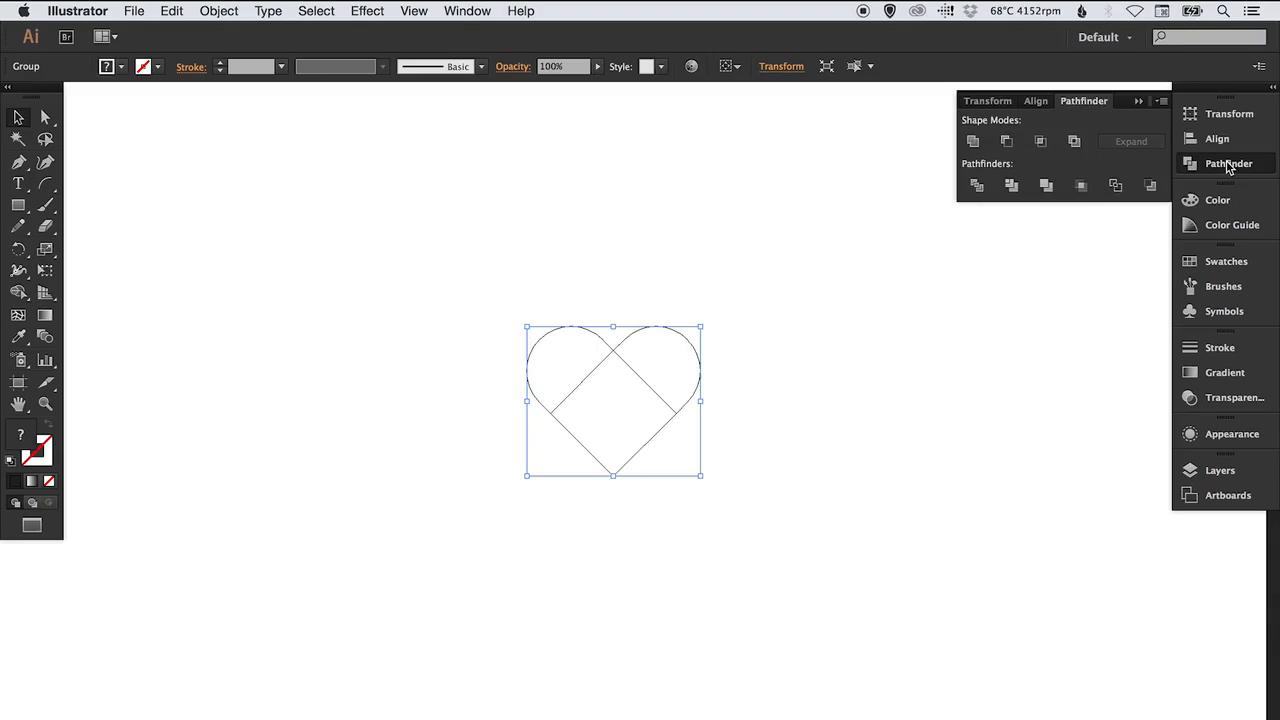
{"action": "left_click", "coordinate": [975, 142]}
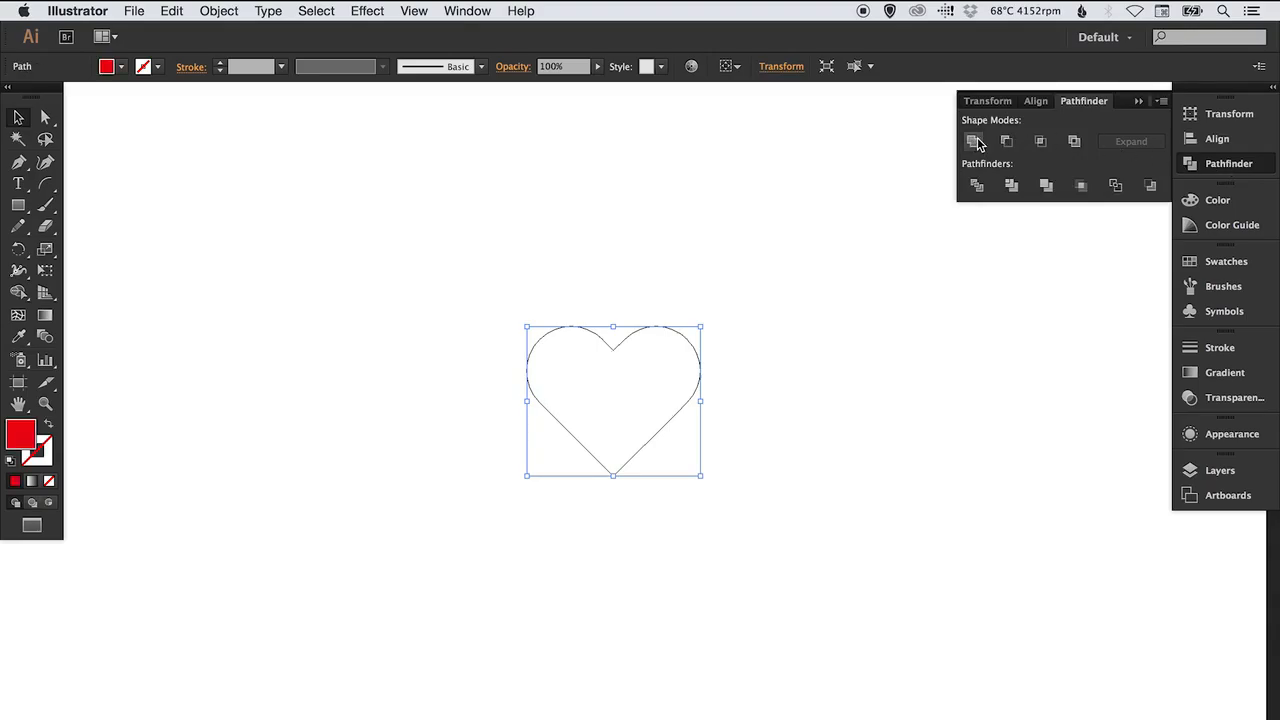
{"action": "left_click", "coordinate": [1228, 165]}
{"action": "left_click", "coordinate": [801, 276]}
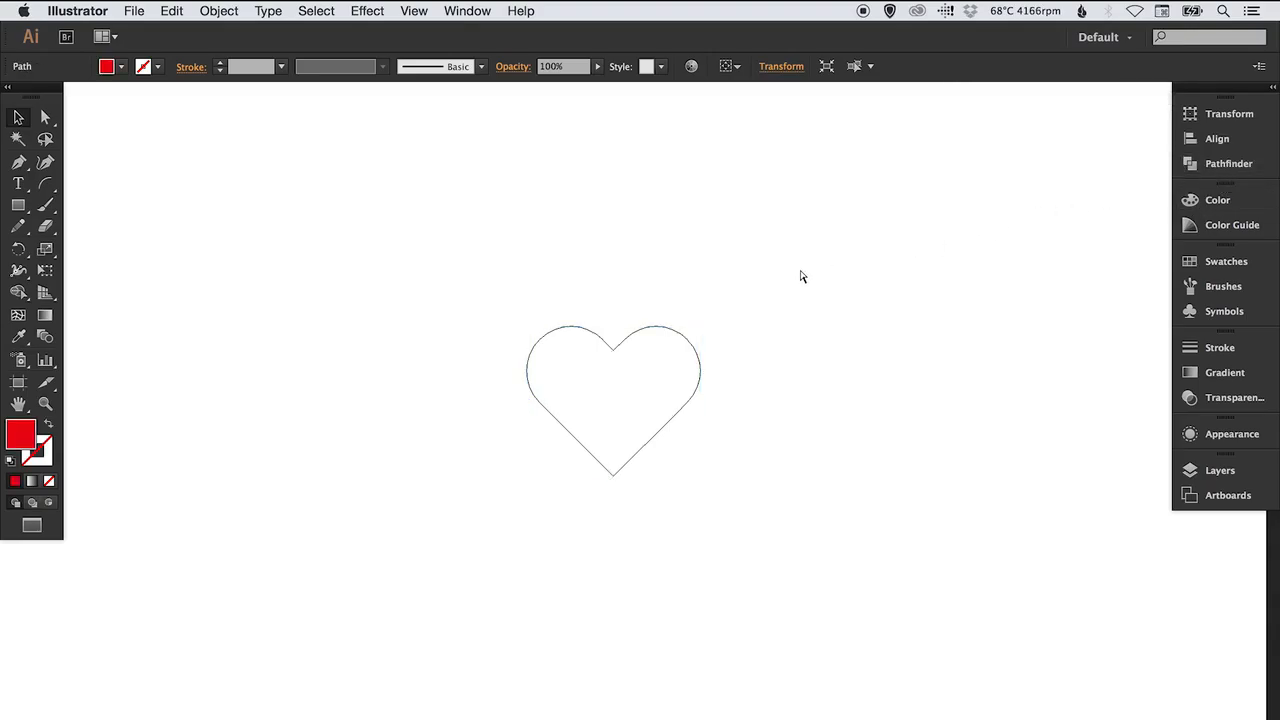
Fill the united heart with the black swatch in Preview view.
{"action": "left_click", "coordinate": [1188, 261]}
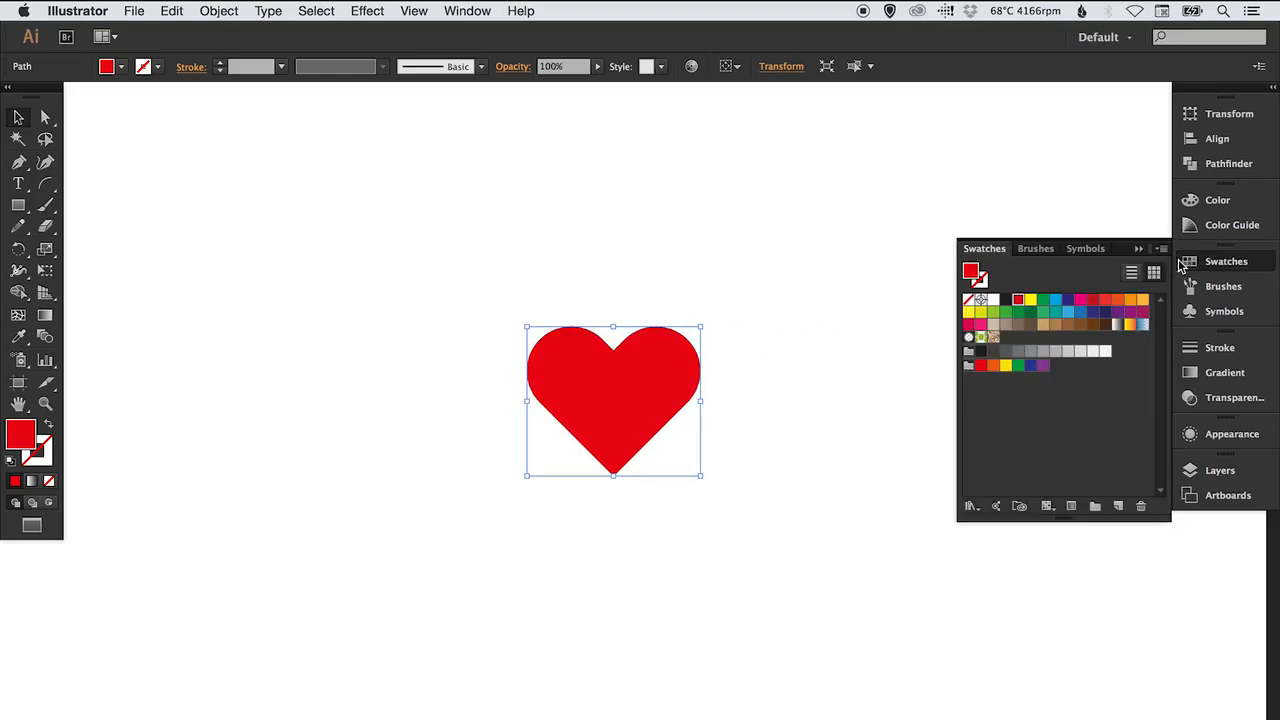
{"action": "left_click", "coordinate": [1006, 299]}
{"action": "left_click", "coordinate": [1222, 261]}
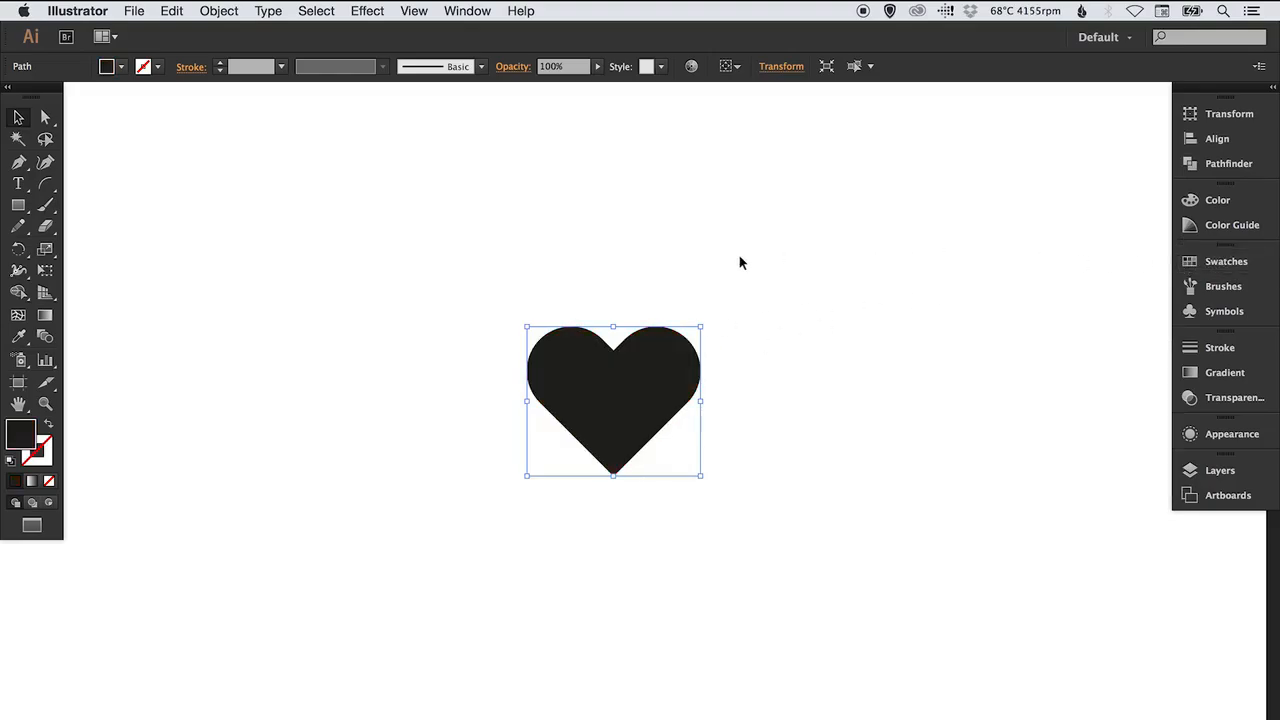
Scale the black heart proportionally to nearly twice its size, move it slightly down and deselect it.
{"action": "key", "text": "s"}
{"action": "left_click_drag", "start_coordinate": [714, 290], "coordinate": [806, 209]}
{"action": "key", "text": "v"}
{"action": "left_click_drag", "start_coordinate": [741, 327], "coordinate": [741, 345]}
{"action": "left_click", "coordinate": [911, 299]}
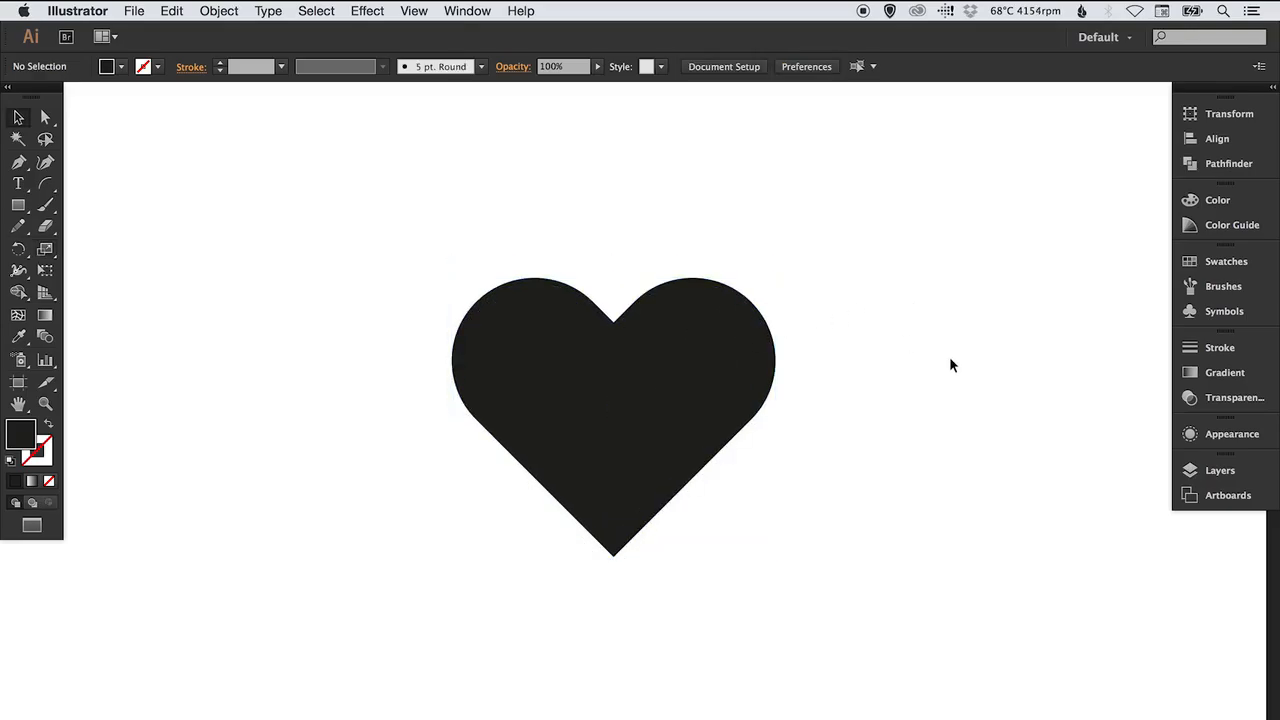